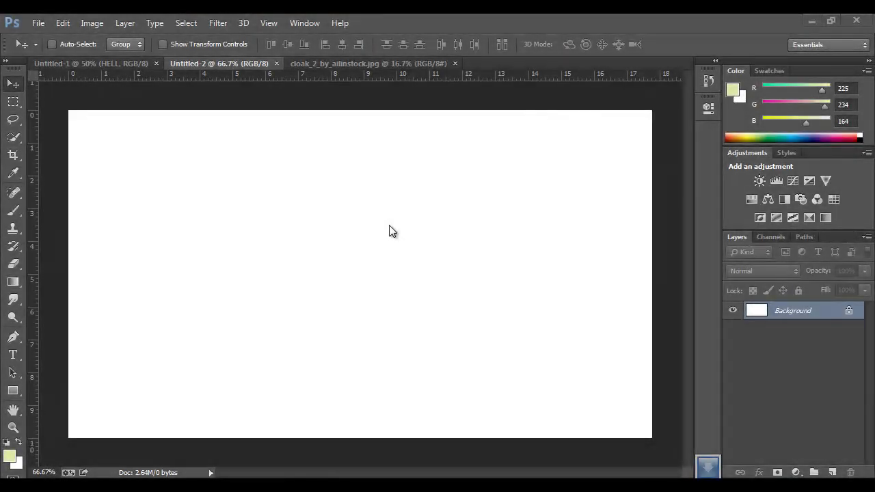
Quick-select the hooded figure from the hood and staff down to the cloak hem.
{"action": "scroll", "coordinate": [367, 235], "scroll_direction": "up", "scroll_amount": 3}
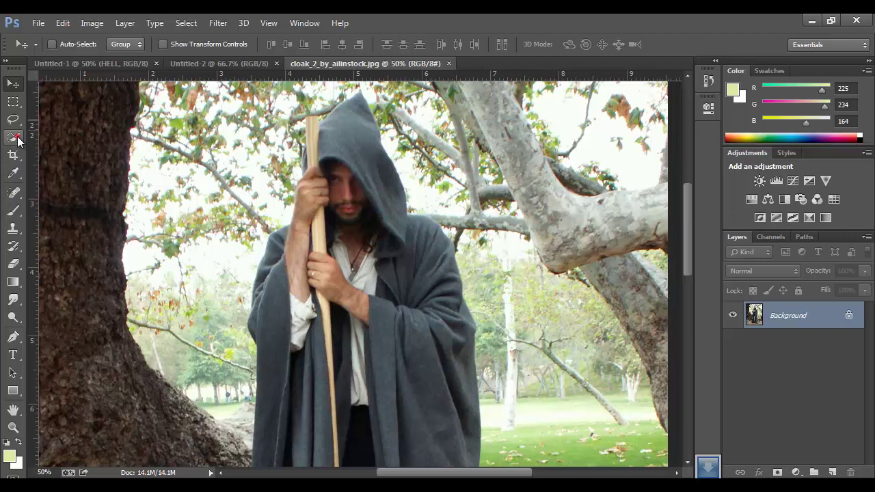
{"action": "left_click", "coordinate": [15, 139]}
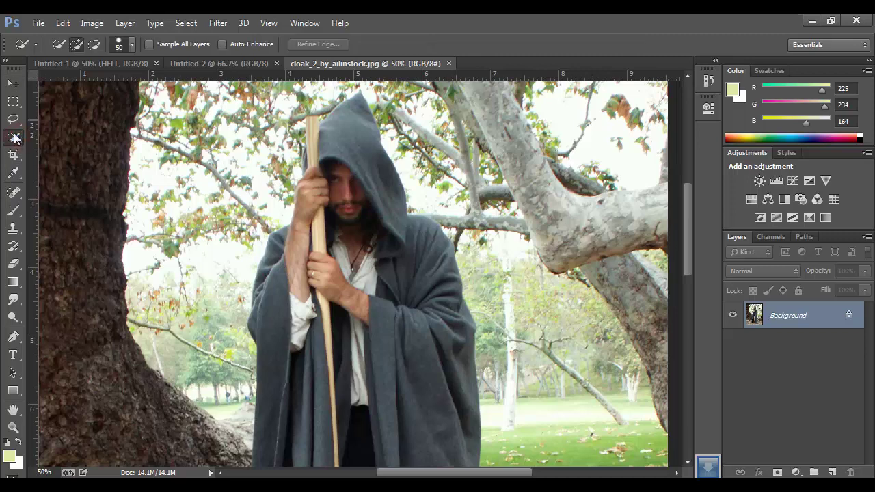
{"action": "left_click_drag", "start_coordinate": [358, 100], "coordinate": [318, 146]}
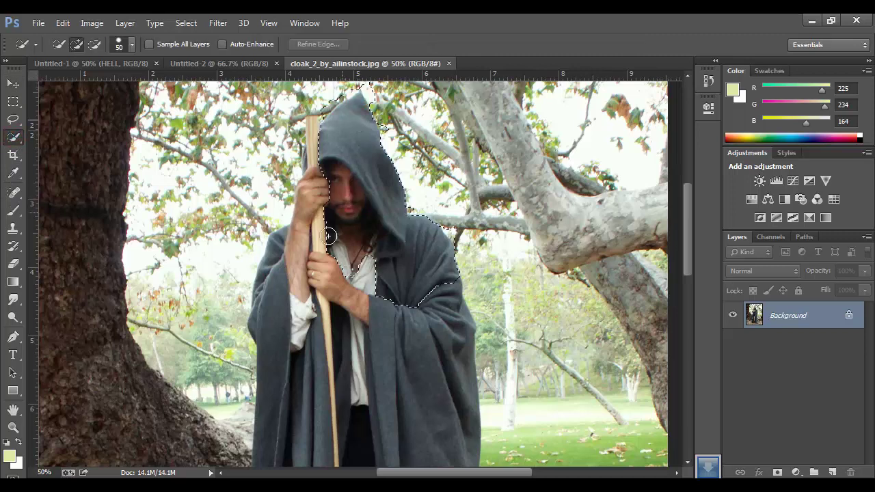
{"action": "left_click_drag", "start_coordinate": [307, 258], "coordinate": [291, 308]}
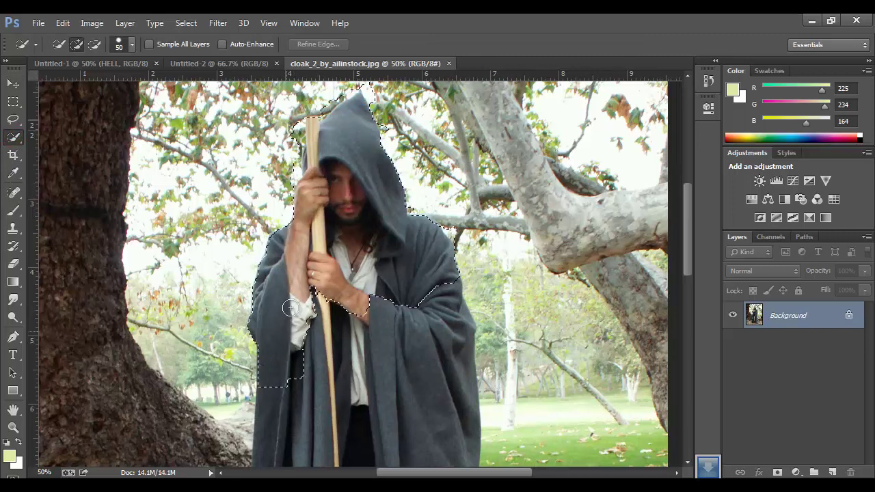
{"action": "left_click_drag", "start_coordinate": [412, 365], "coordinate": [427, 345]}
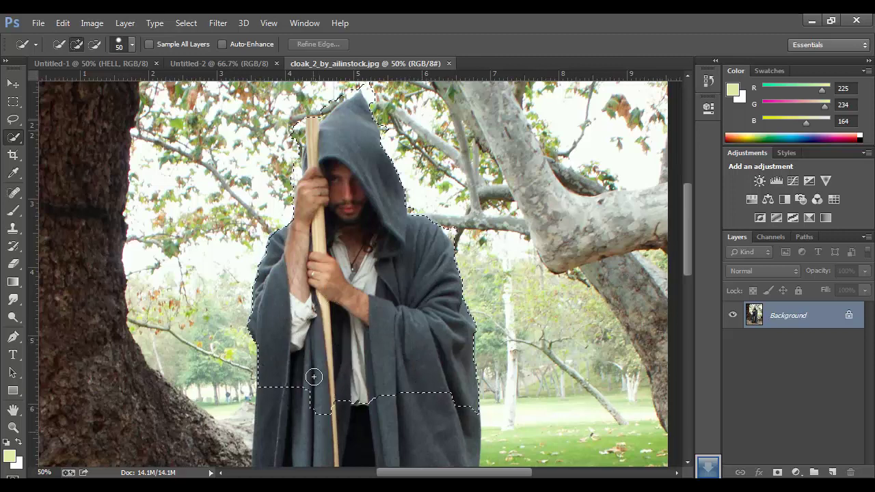
{"action": "left_click_drag", "start_coordinate": [313, 376], "coordinate": [367, 407]}
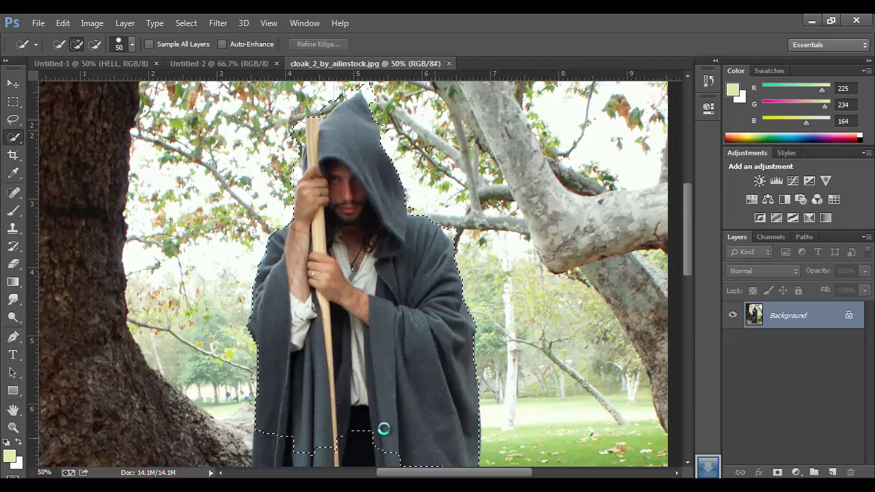
{"action": "mouse_move", "coordinate": [390, 422]}
{"action": "left_mouse_down"}
{"action": "mouse_move", "coordinate": [373, 303]}
{"action": "mouse_move", "coordinate": [339, 215]}
{"action": "mouse_move", "coordinate": [287, 190]}
{"action": "mouse_move", "coordinate": [260, 305]}
{"action": "mouse_move", "coordinate": [239, 238]}
{"action": "mouse_move", "coordinate": [266, 203]}
{"action": "mouse_move", "coordinate": [383, 136]}
{"action": "left_mouse_up"}
{"action": "left_click_drag", "start_coordinate": [414, 437], "coordinate": [414, 445]}
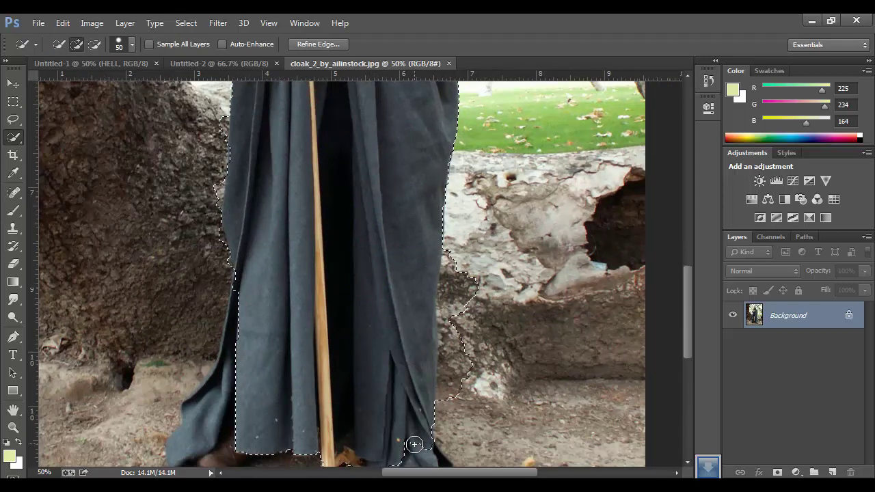
{"action": "left_click_drag", "start_coordinate": [376, 410], "coordinate": [426, 296]}
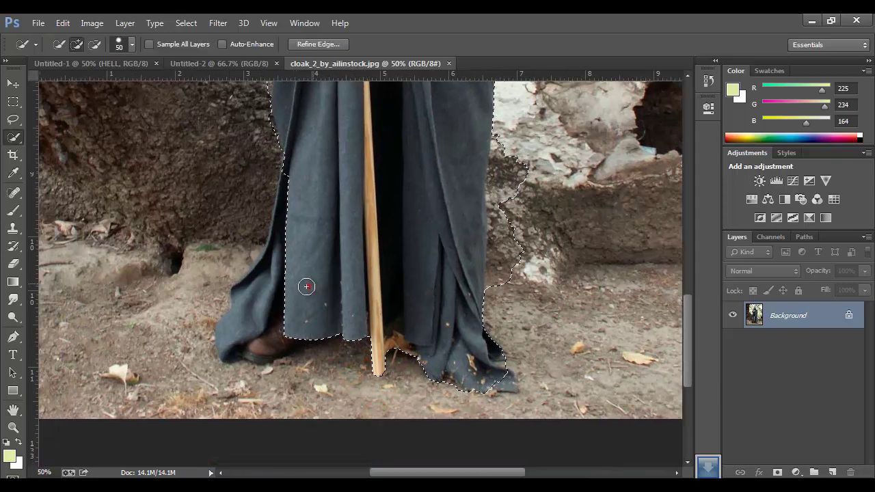
Zoom to 100% and subtract the ground and stray rock near the foot and lower-left cloak.
{"action": "scroll", "coordinate": [315, 352], "scroll_direction": "up", "scroll_amount": 1}
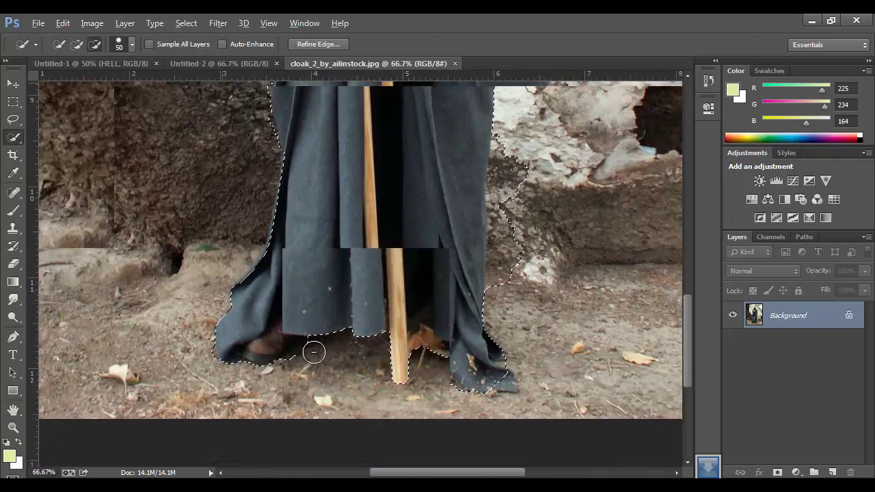
{"action": "scroll", "coordinate": [316, 351], "scroll_direction": "up", "scroll_amount": 1}
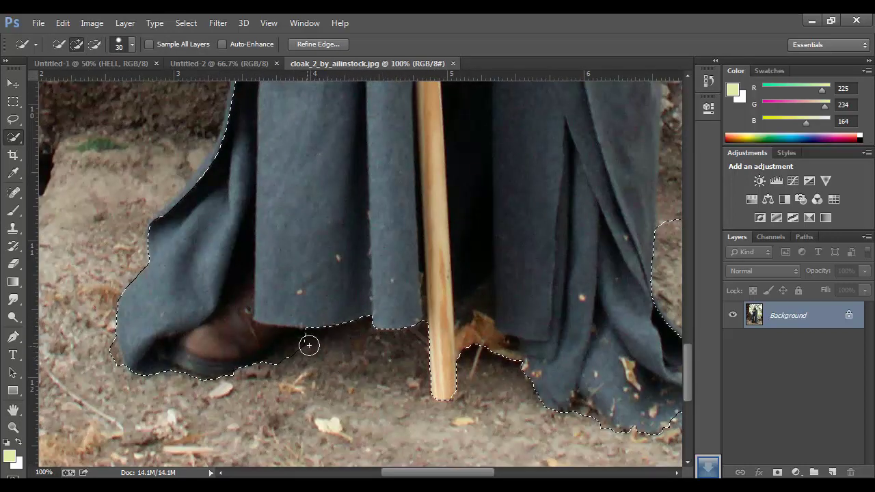
{"action": "left_click", "coordinate": [309, 343], "text": "alt"}
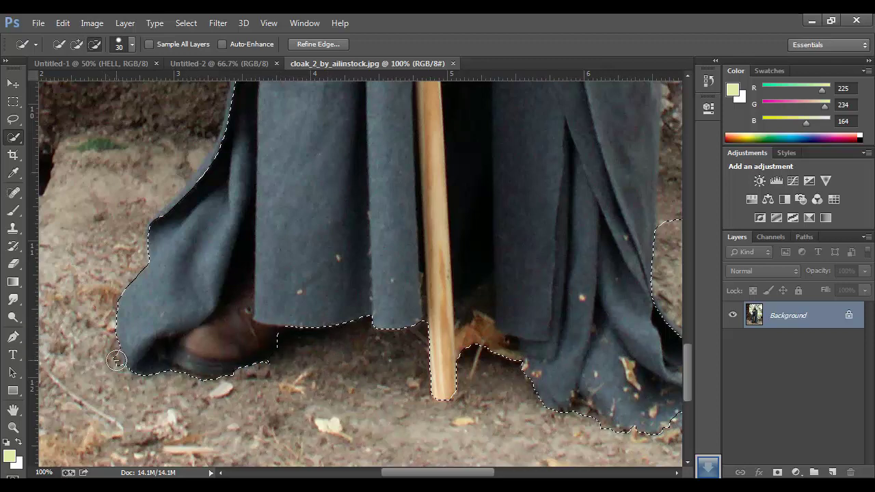
{"action": "left_click_drag", "start_coordinate": [171, 209], "coordinate": [187, 345]}
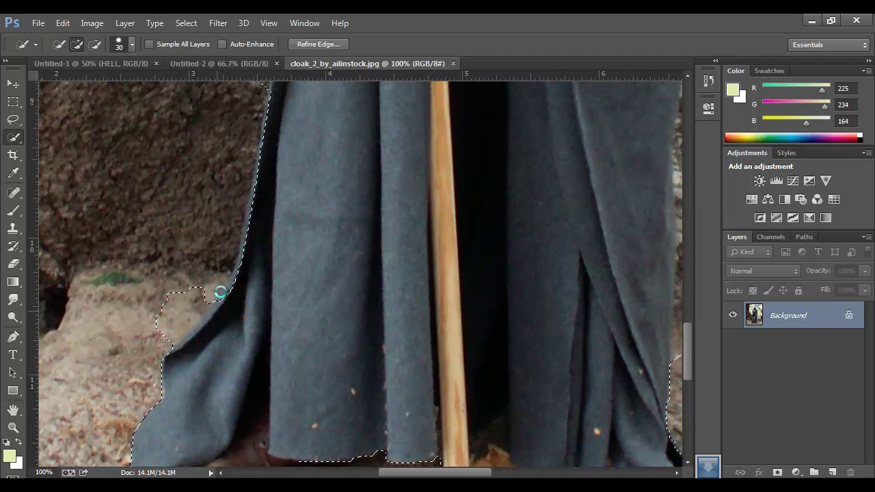
{"action": "left_click", "coordinate": [194, 281], "text": "alt"}
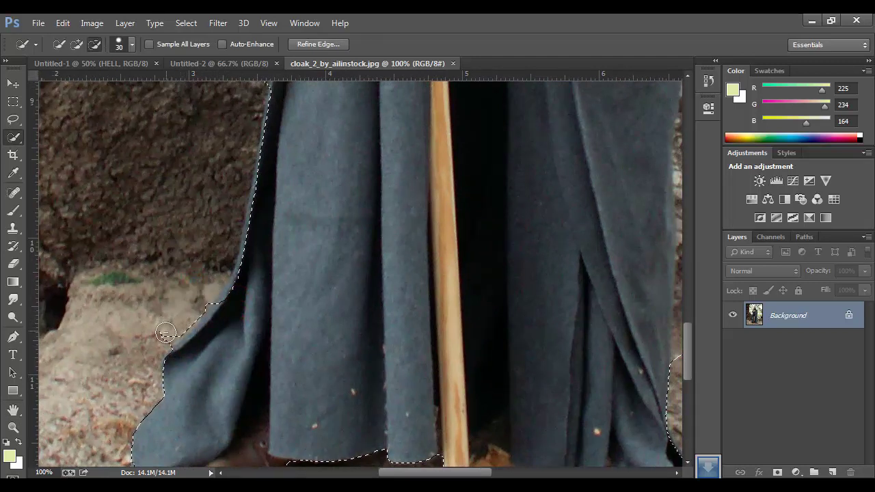
{"action": "left_click", "coordinate": [215, 277], "text": "alt"}
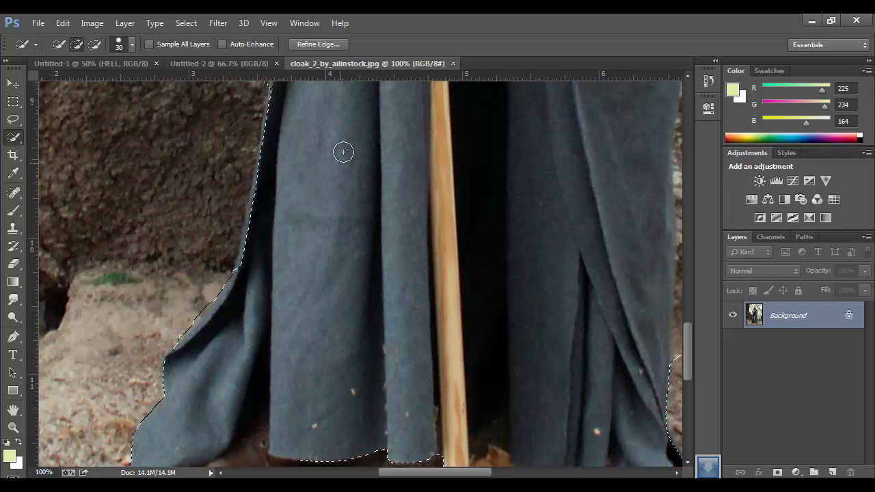
{"action": "left_click_drag", "start_coordinate": [343, 152], "coordinate": [303, 308]}
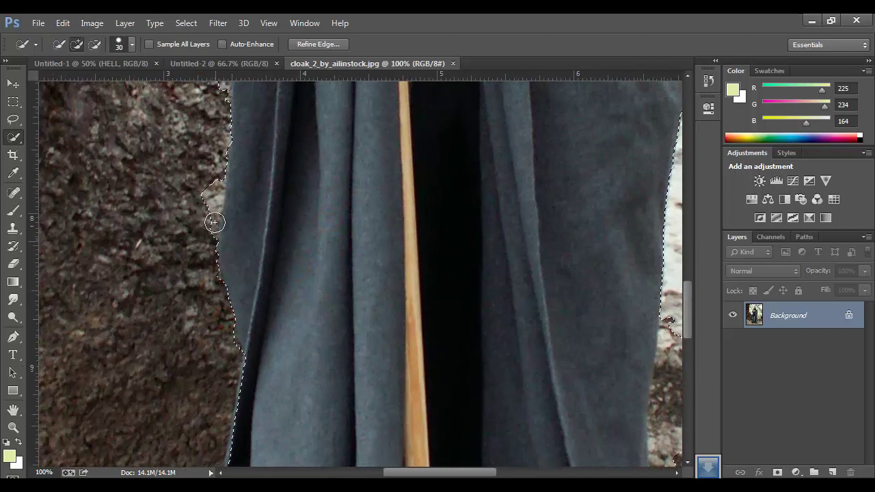
{"action": "left_click", "coordinate": [212, 180]}
Tighten the selection along the rock, cloak and staff edges, removing foliage beside the staff.
{"action": "left_click_drag", "start_coordinate": [307, 193], "coordinate": [295, 288]}
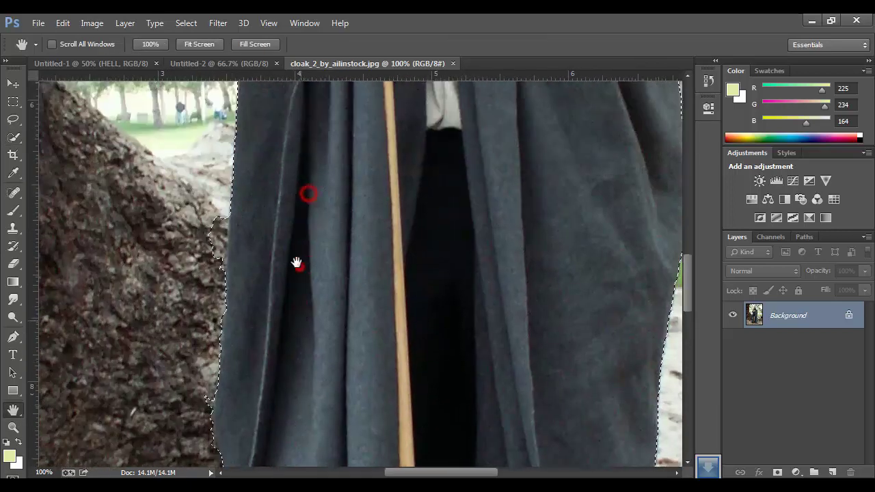
{"action": "left_click_drag", "start_coordinate": [215, 257], "coordinate": [213, 269]}
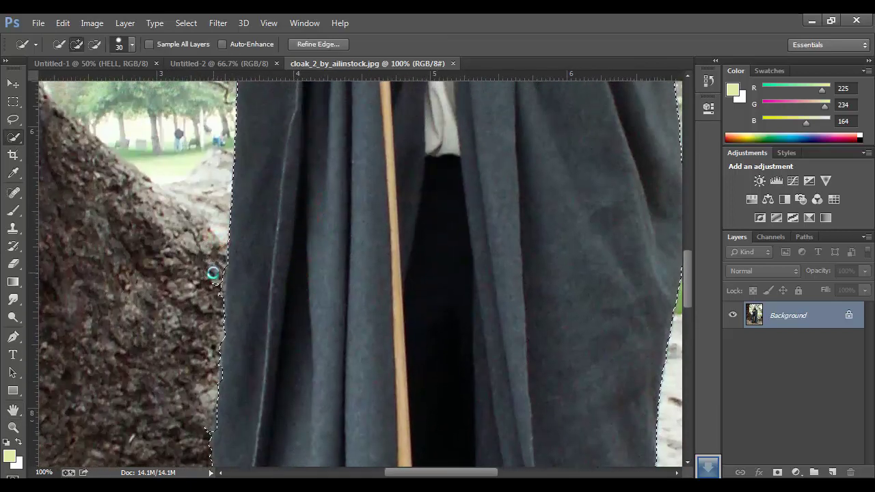
{"action": "mouse_move", "coordinate": [367, 225]}
{"action": "left_mouse_down"}
{"action": "mouse_move", "coordinate": [335, 267]}
{"action": "mouse_move", "coordinate": [319, 264]}
{"action": "mouse_move", "coordinate": [272, 344]}
{"action": "left_mouse_up"}
{"action": "left_click_drag", "start_coordinate": [175, 239], "coordinate": [171, 275]}
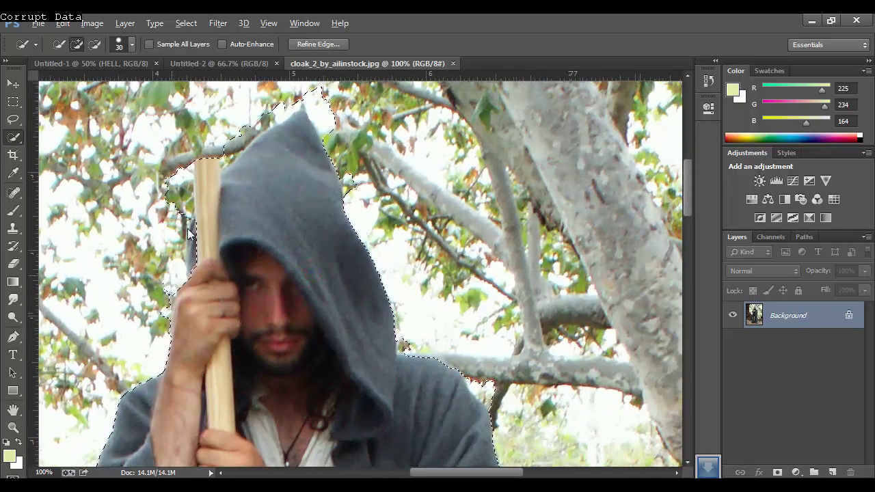
{"action": "left_click_drag", "start_coordinate": [190, 246], "coordinate": [198, 309]}
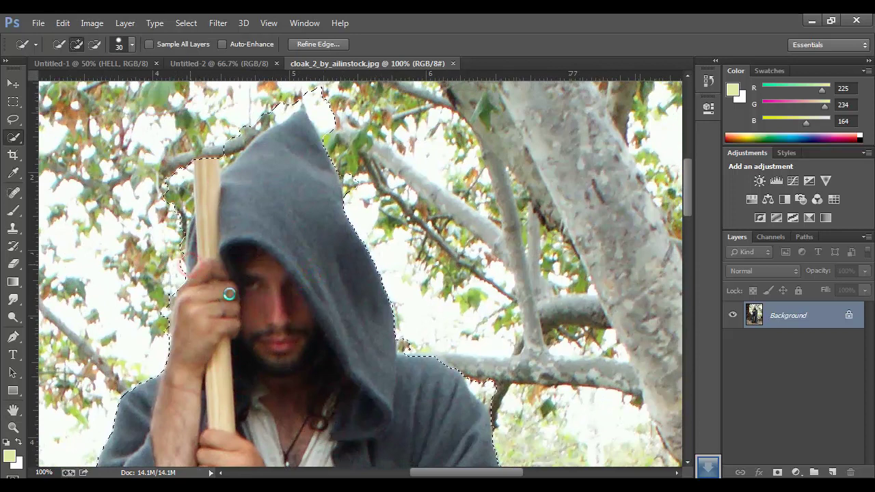
{"action": "left_click_drag", "start_coordinate": [190, 265], "coordinate": [190, 249]}
{"action": "left_click", "coordinate": [192, 241]}
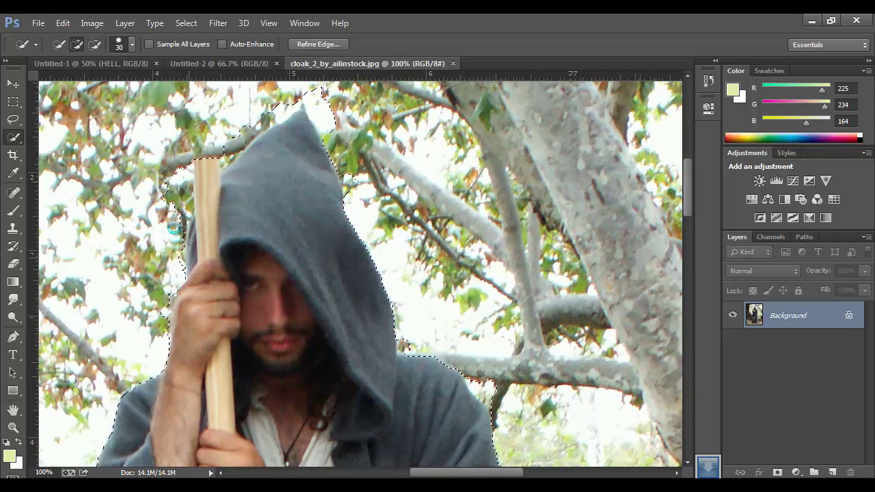
{"action": "left_click_drag", "start_coordinate": [171, 218], "coordinate": [183, 190]}
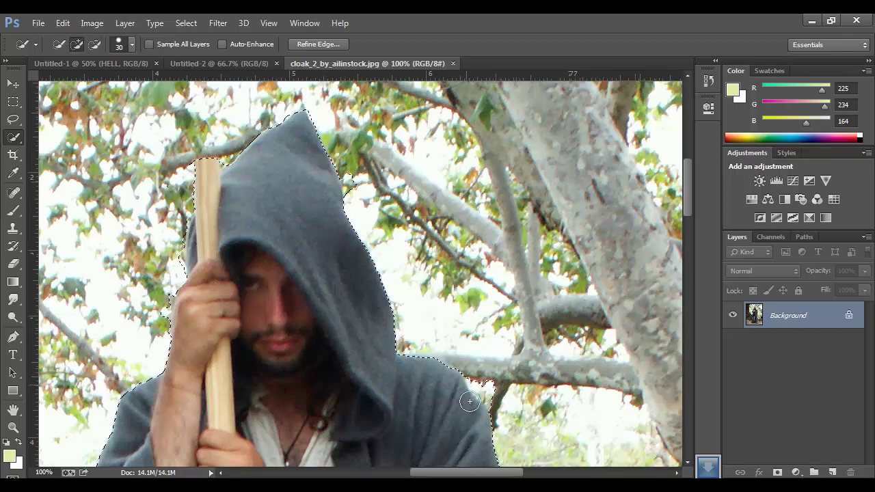
Remove the dark rock along the lower cloak from the selection, then zoom out.
{"action": "key", "text": "h"}
{"action": "left_click_drag", "start_coordinate": [463, 401], "coordinate": [501, 247]}
{"action": "scroll", "coordinate": [501, 246], "scroll_direction": "down", "scroll_amount": 3}
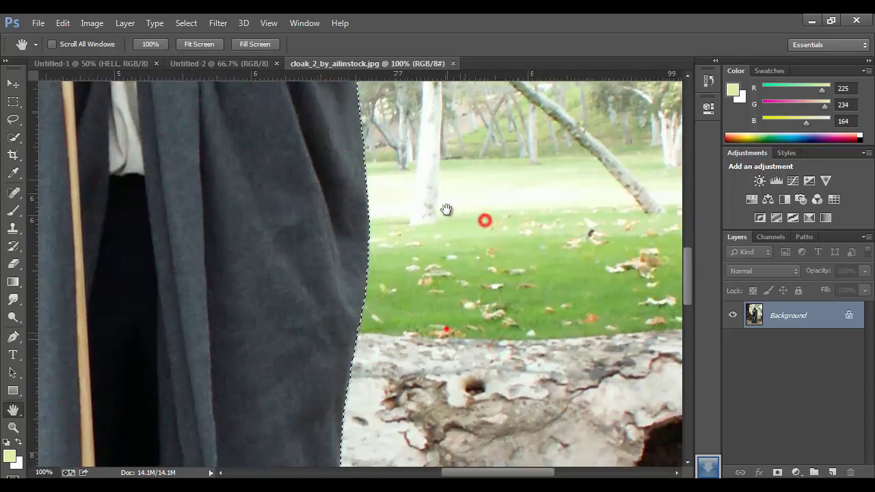
{"action": "scroll", "coordinate": [465, 279], "scroll_direction": "down", "scroll_amount": 5}
{"action": "key", "text": "w"}
{"action": "left_click_drag", "start_coordinate": [377, 248], "coordinate": [355, 331]}
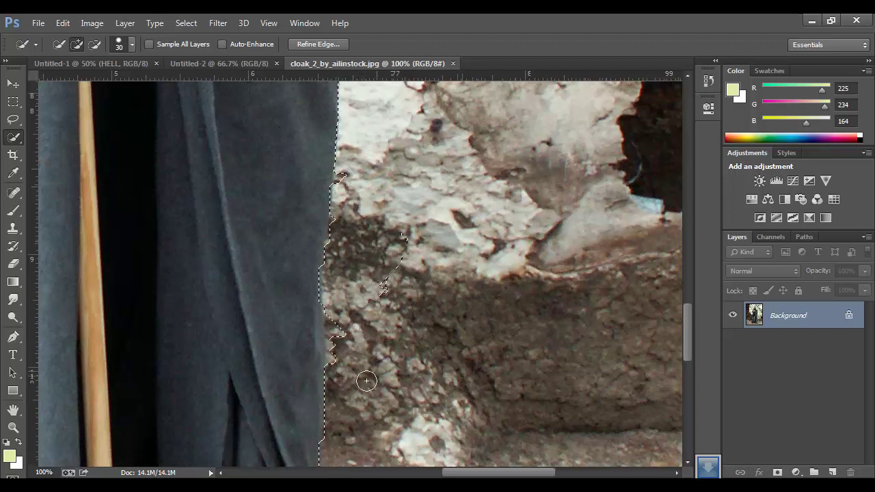
{"action": "scroll", "coordinate": [366, 381], "scroll_direction": "down", "scroll_amount": 5}
{"action": "key", "text": "ctrl+minus"}
{"action": "key", "text": "ctrl+minus"}
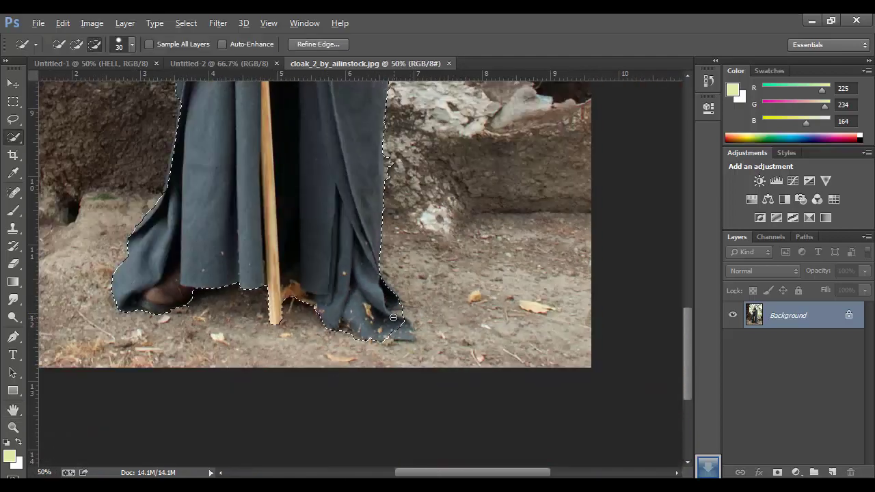
{"action": "key", "text": "ctrl+minus"}
{"action": "key", "text": "ctrl+minus"}
{"action": "key", "text": "ctrl+minus"}
Hide the figure's background with a layer mask and open Refine Mask.
{"action": "left_click", "coordinate": [777, 472]}
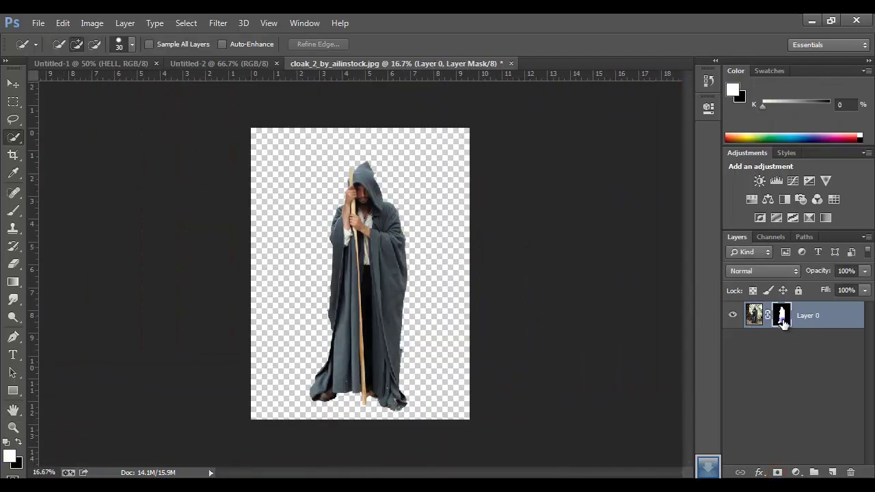
{"action": "right_click", "coordinate": [782, 315]}
{"action": "left_click", "coordinate": [767, 438]}
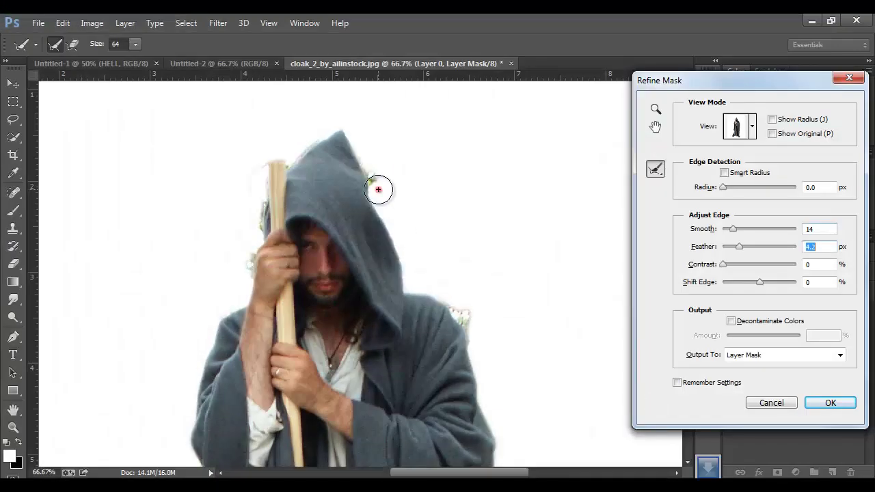
Brush the refine radius along the hood top, staff edges and cloak hem.
{"action": "left_click_drag", "start_coordinate": [378, 189], "coordinate": [324, 147]}
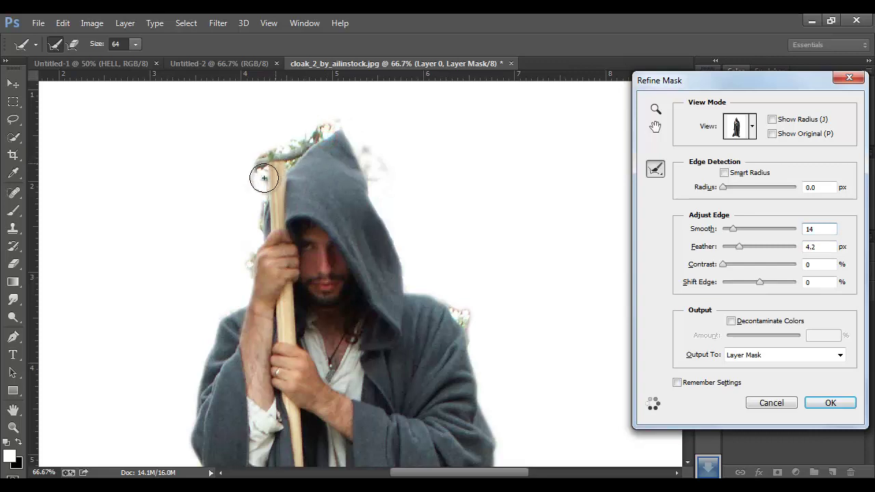
{"action": "left_click_drag", "start_coordinate": [325, 147], "coordinate": [184, 332]}
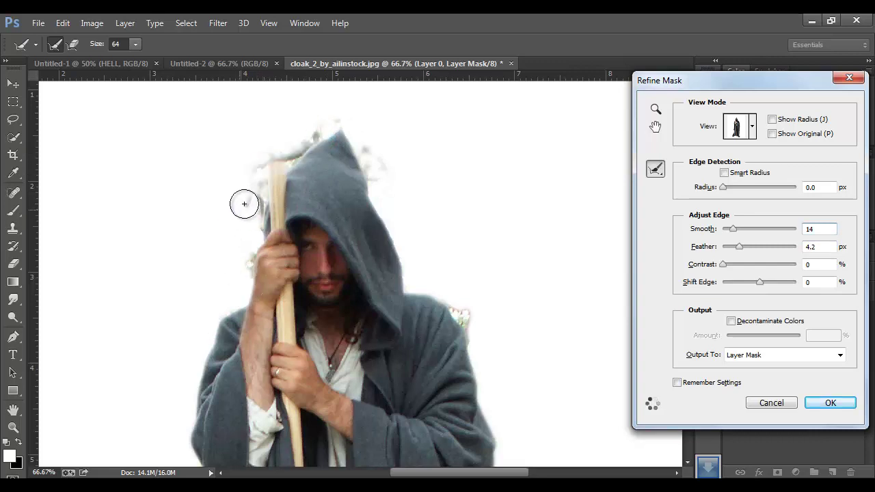
{"action": "left_click_drag", "start_coordinate": [253, 207], "coordinate": [246, 277]}
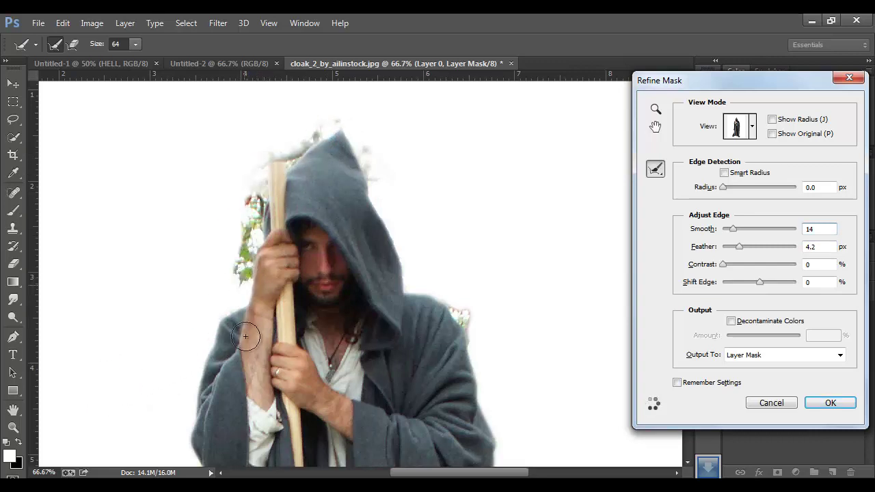
{"action": "key", "text": "space"}
{"action": "left_click_drag", "start_coordinate": [261, 360], "coordinate": [279, 242]}
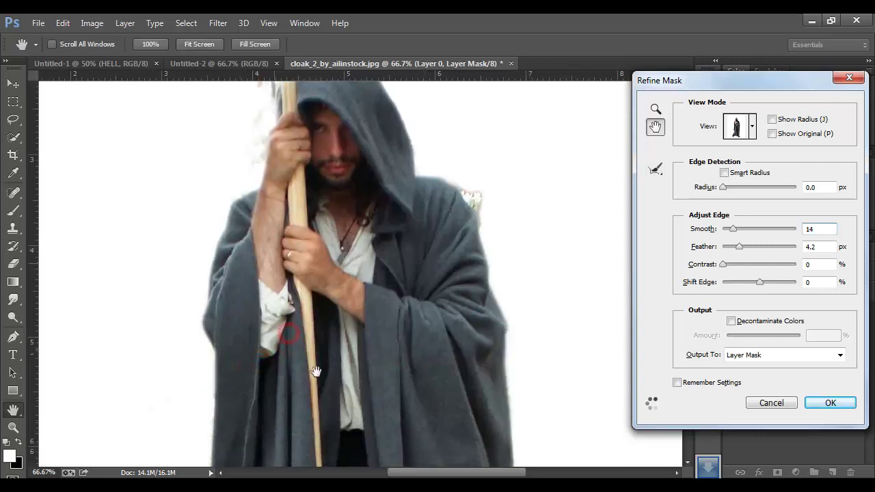
{"action": "left_click_drag", "start_coordinate": [315, 371], "coordinate": [292, 296]}
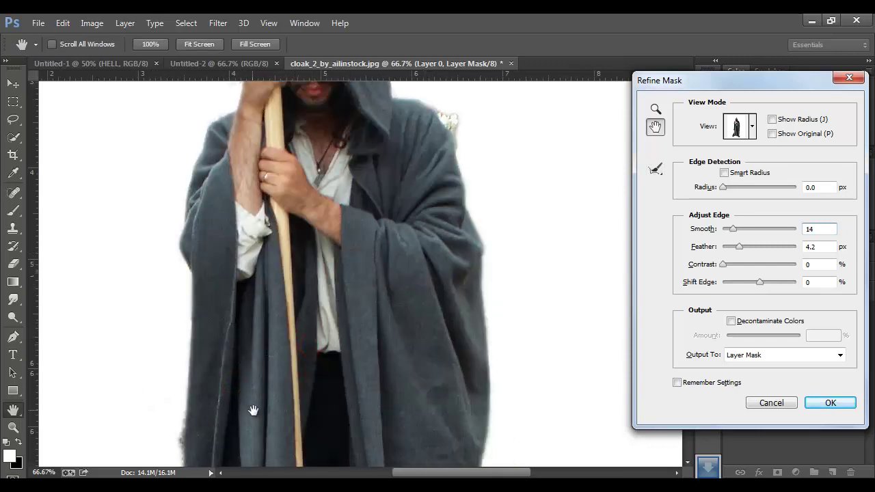
{"action": "left_click_drag", "start_coordinate": [254, 410], "coordinate": [264, 287]}
{"action": "mouse_move", "coordinate": [266, 367]}
{"action": "left_mouse_down"}
{"action": "mouse_move", "coordinate": [243, 323]}
{"action": "mouse_move", "coordinate": [313, 333]}
{"action": "left_mouse_up"}
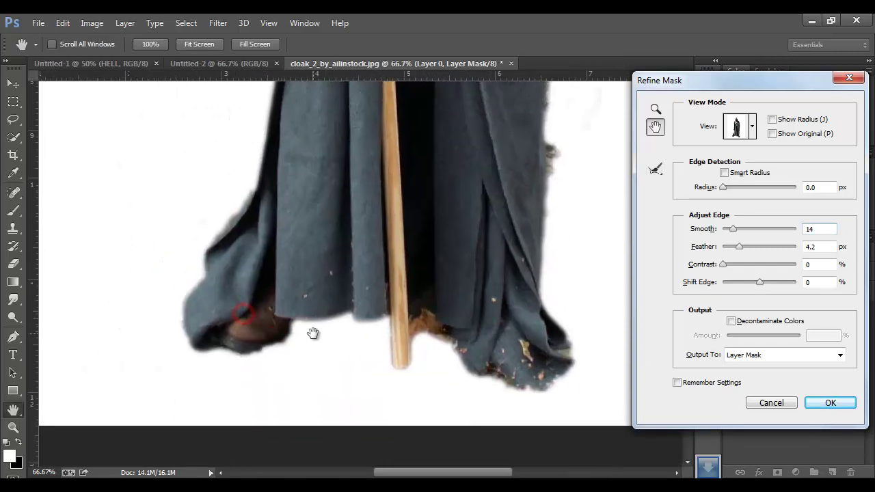
{"action": "key", "text": "e"}
{"action": "mouse_move", "coordinate": [228, 234]}
{"action": "left_mouse_down"}
{"action": "mouse_move", "coordinate": [195, 303]}
{"action": "mouse_move", "coordinate": [266, 328]}
{"action": "mouse_move", "coordinate": [292, 325]}
{"action": "left_mouse_up"}
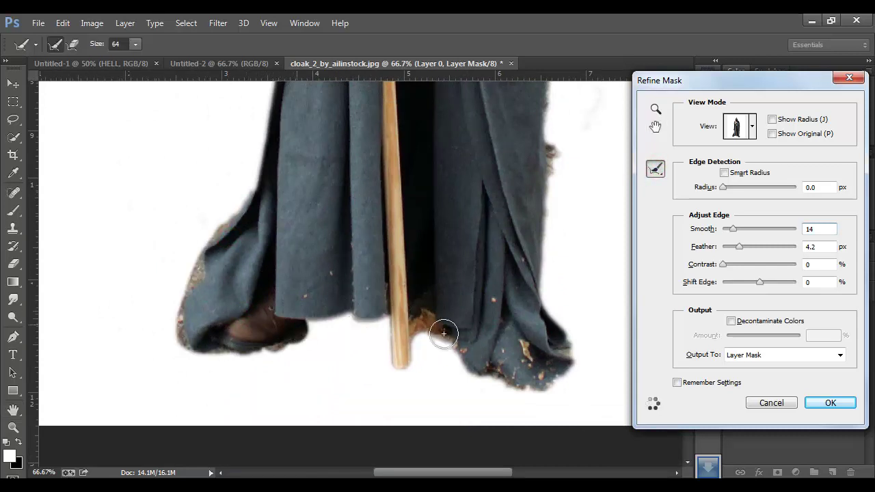
Set Smooth to 24 and Feather to 8.6 px and apply the refined mask.
{"action": "key", "text": "h"}
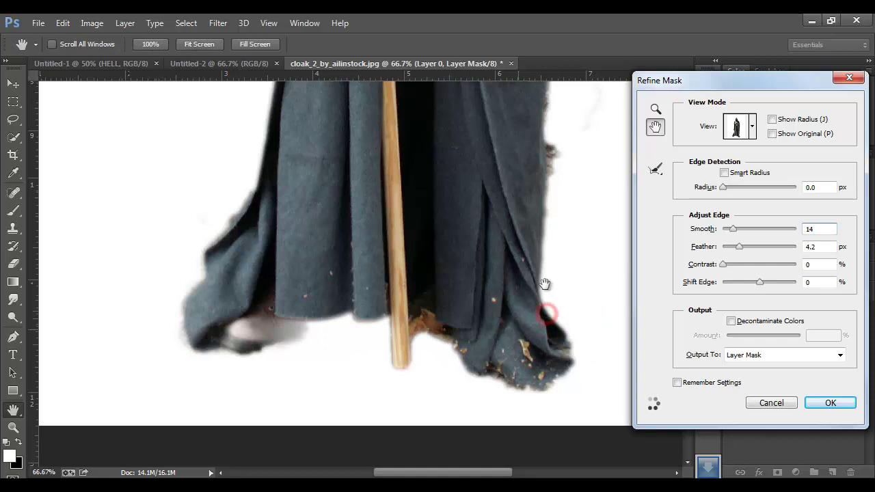
{"action": "left_click_drag", "start_coordinate": [546, 282], "coordinate": [475, 312]}
{"action": "left_click_drag", "start_coordinate": [513, 254], "coordinate": [430, 285]}
{"action": "left_click_drag", "start_coordinate": [400, 219], "coordinate": [402, 421]}
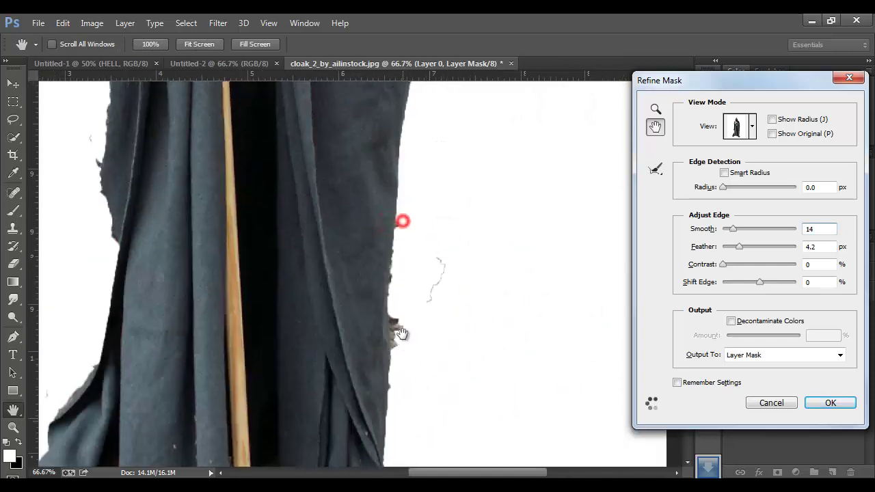
{"action": "left_click_drag", "start_coordinate": [437, 192], "coordinate": [409, 278]}
{"action": "left_click_drag", "start_coordinate": [352, 197], "coordinate": [360, 309]}
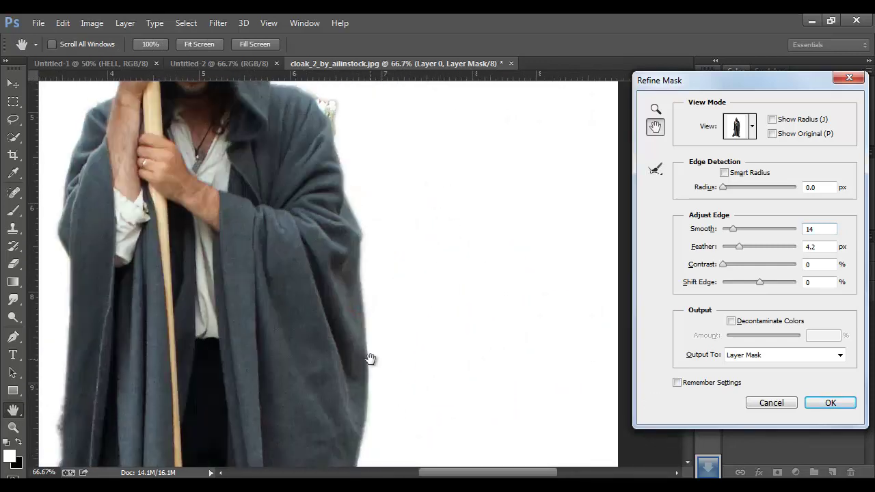
{"action": "scroll", "coordinate": [363, 354], "scroll_direction": "down", "scroll_amount": 1}
{"action": "scroll", "coordinate": [363, 354], "scroll_direction": "down", "scroll_amount": 1}
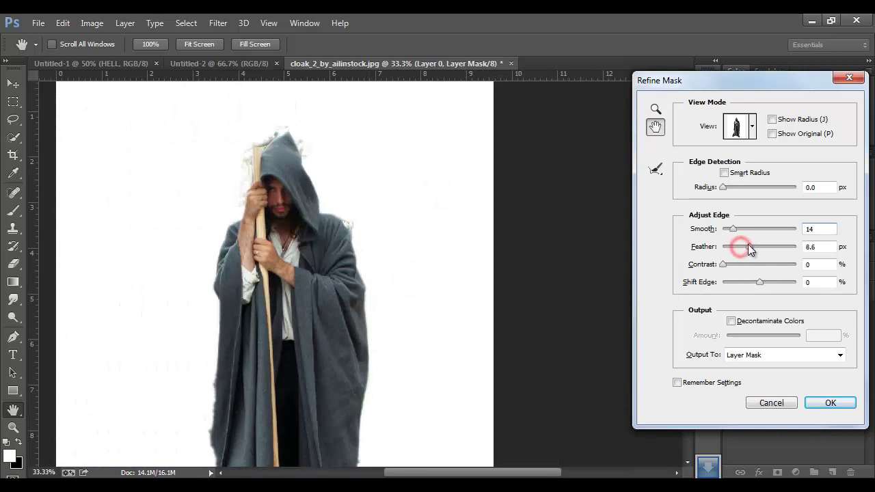
{"action": "left_click_drag", "start_coordinate": [733, 229], "coordinate": [741, 228]}
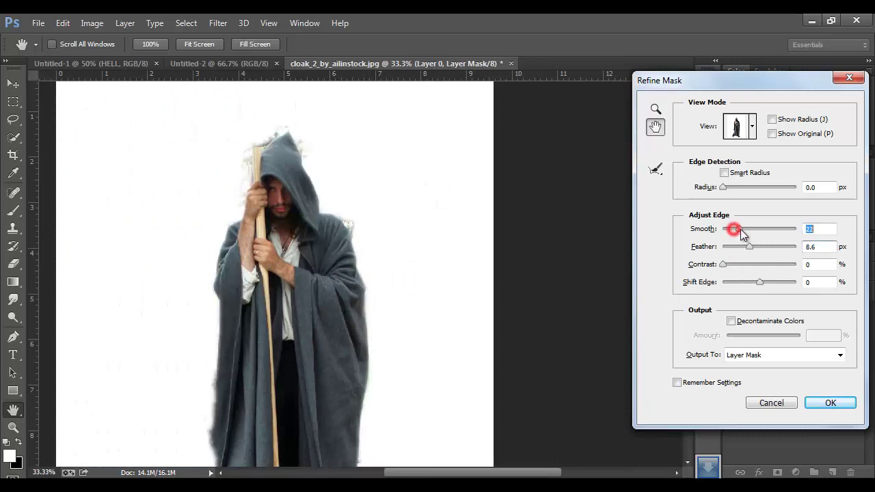
{"action": "left_click", "coordinate": [831, 400]}
Move the cut-out figure into Untitled-2 and apply its layer mask.
{"action": "left_click", "coordinate": [14, 82]}
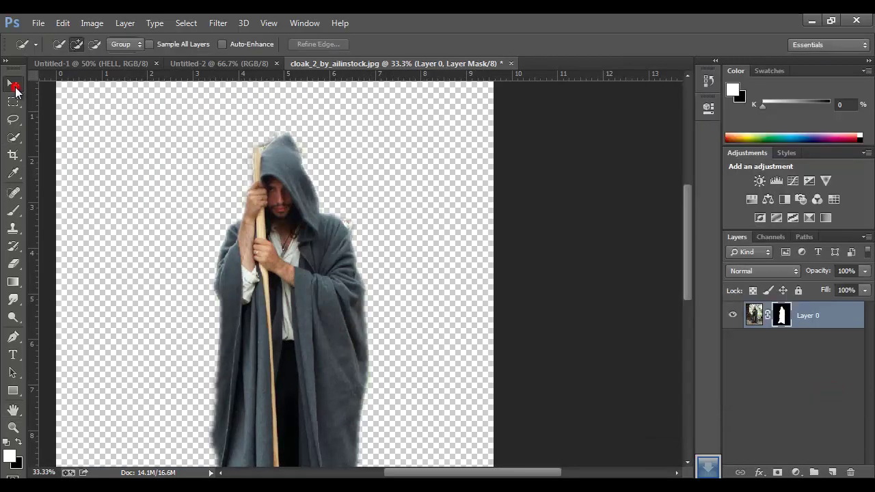
{"action": "mouse_move", "coordinate": [290, 171]}
{"action": "left_mouse_down"}
{"action": "mouse_move", "coordinate": [227, 68]}
{"action": "mouse_move", "coordinate": [328, 239]}
{"action": "left_mouse_up"}
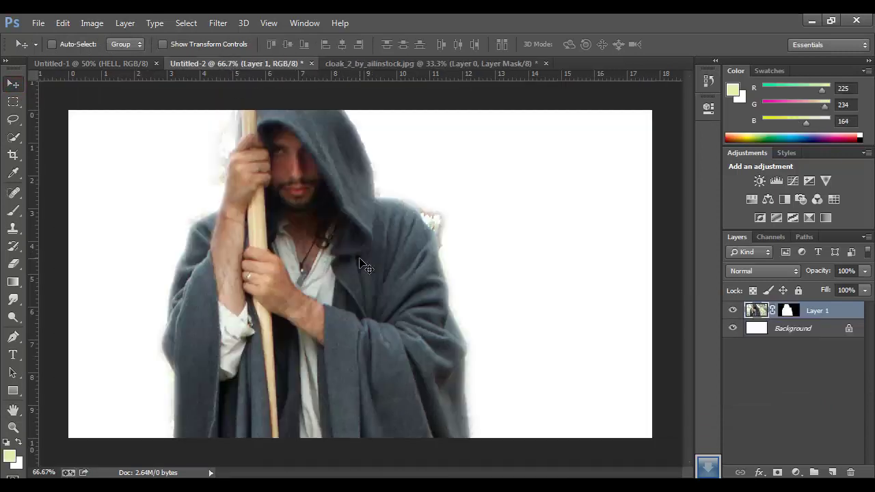
{"action": "left_click_drag", "start_coordinate": [790, 315], "coordinate": [850, 473]}
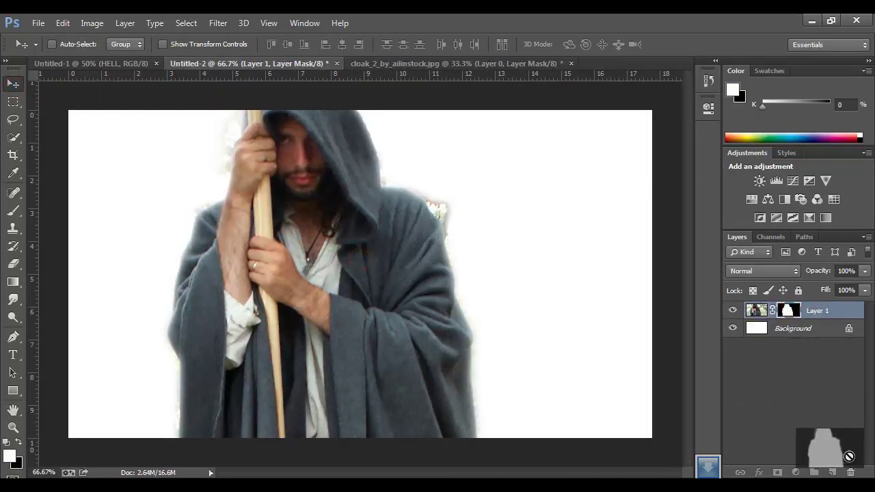
{"action": "left_click", "coordinate": [296, 184]}
Convert the figure layer to a smart object and scale it down to 31.33%.
{"action": "right_click", "coordinate": [786, 305]}
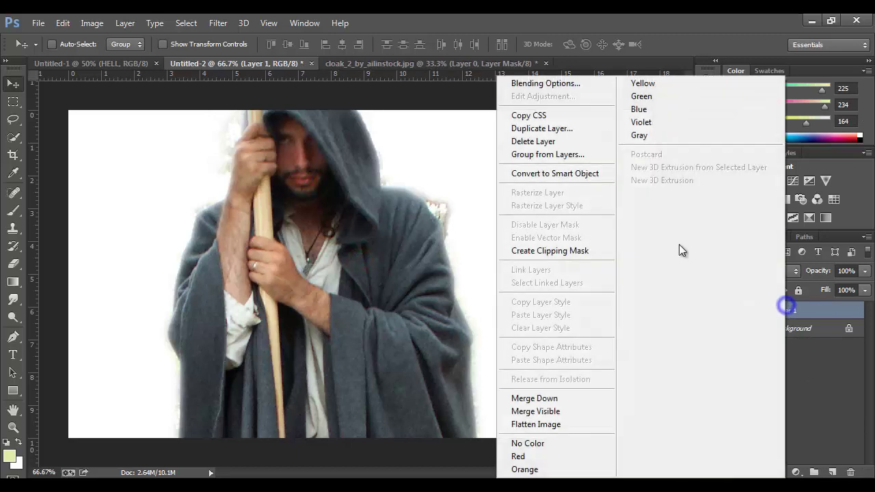
{"action": "left_click", "coordinate": [542, 172]}
{"action": "key", "text": "ctrl+t"}
{"action": "key", "text": "ctrl+minus"}
{"action": "key", "text": "ctrl+minus"}
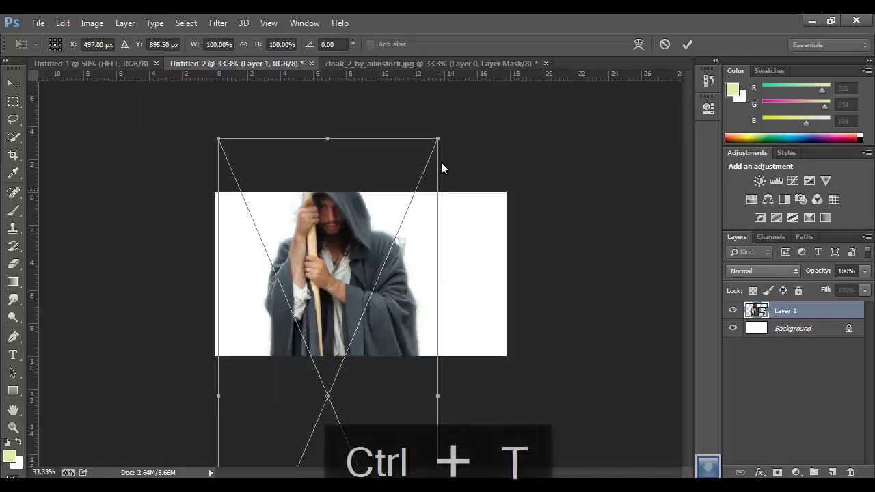
{"action": "mouse_move", "coordinate": [439, 138]}
{"action": "left_mouse_down"}
{"action": "mouse_move", "coordinate": [406, 241]}
{"action": "mouse_move", "coordinate": [405, 205]}
{"action": "left_mouse_up"}
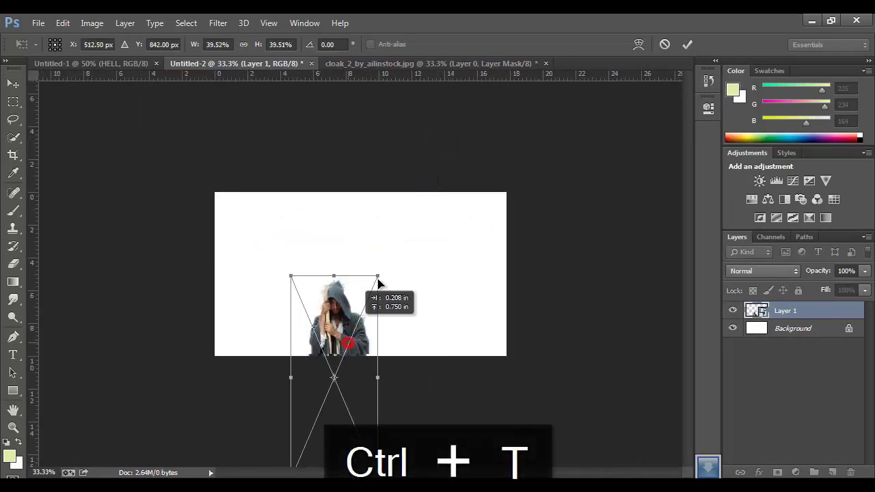
{"action": "left_click", "coordinate": [687, 44]}
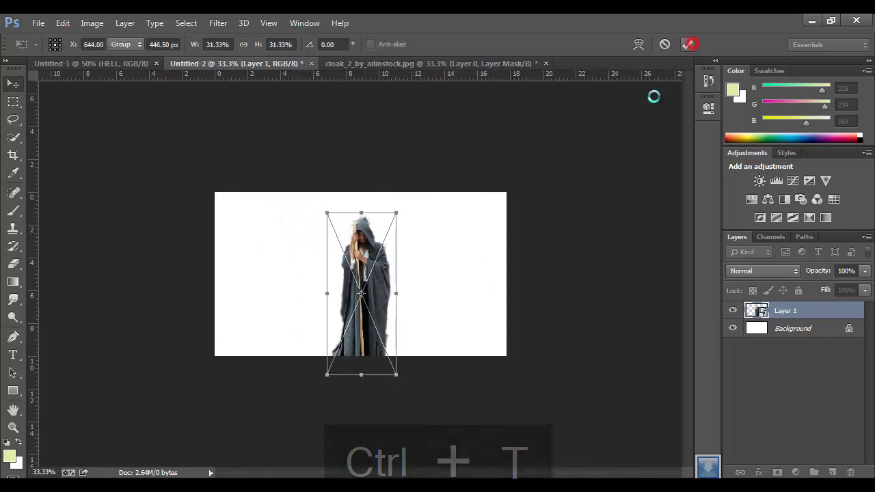
Recentre the view on the figure and pick the Eraser on its layer.
{"action": "scroll", "coordinate": [390, 279], "scroll_direction": "up", "scroll_amount": 3}
{"action": "left_click_drag", "start_coordinate": [368, 244], "coordinate": [398, 275]}
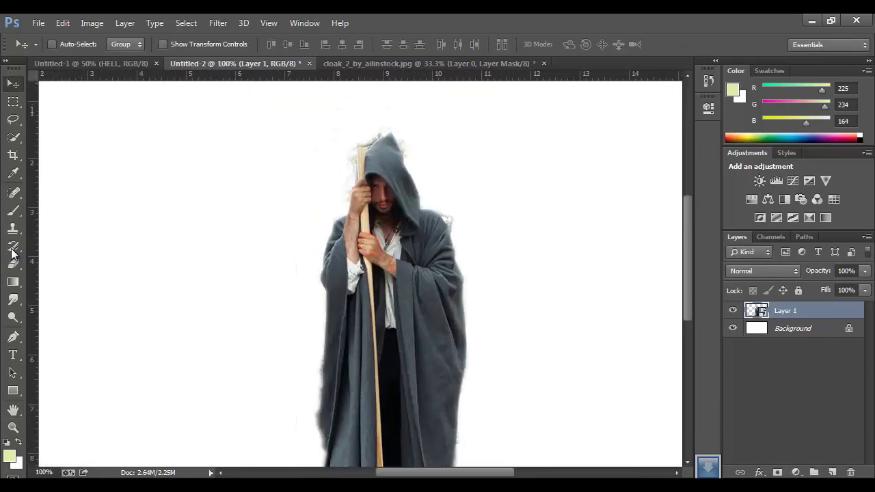
{"action": "left_click", "coordinate": [14, 225]}
{"action": "left_click", "coordinate": [14, 263]}
Rasterize the figure layer and set a 5 px eraser, zoomed in on the hooded face.
{"action": "left_click", "coordinate": [268, 176]}
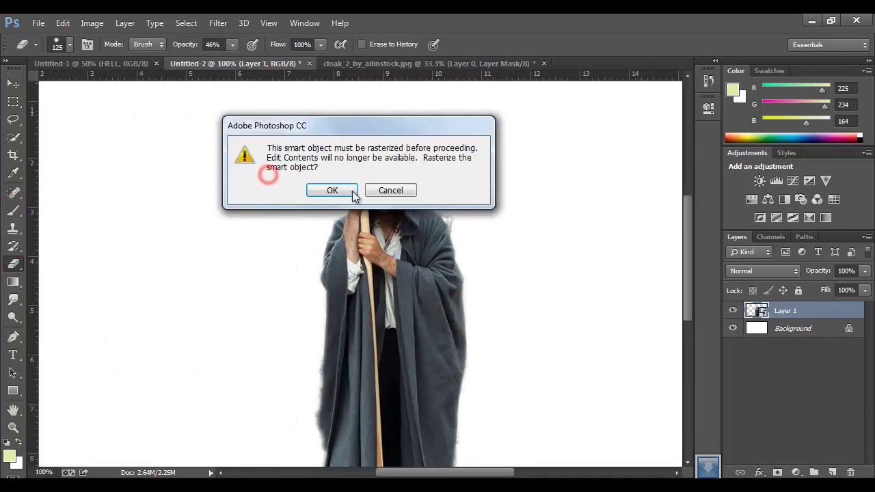
{"action": "left_click", "coordinate": [345, 184]}
{"action": "left_click_drag", "start_coordinate": [337, 152], "coordinate": [339, 180]}
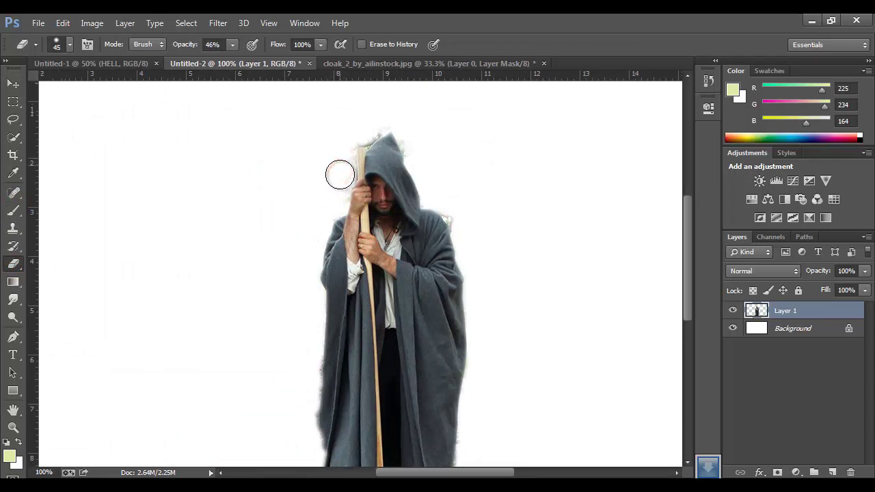
{"action": "scroll", "coordinate": [433, 177], "scroll_direction": "up", "scroll_amount": 7}
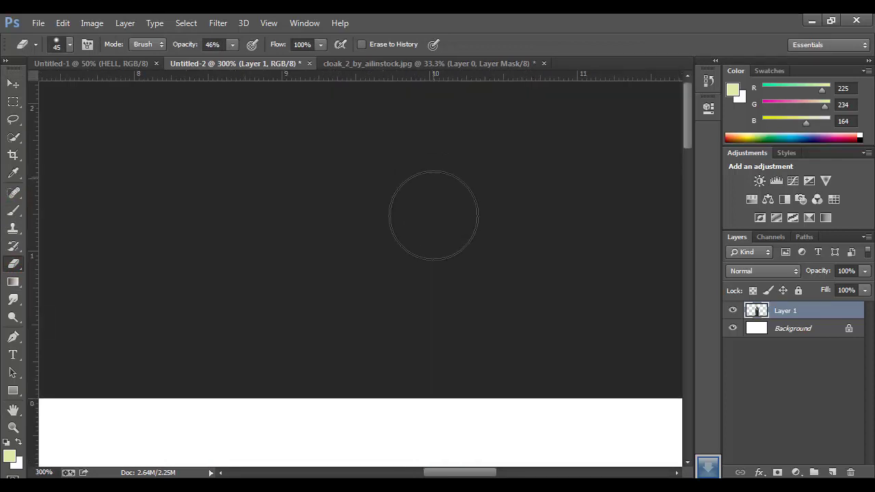
{"action": "scroll", "coordinate": [431, 211], "scroll_direction": "down", "scroll_amount": 2}
{"action": "scroll", "coordinate": [410, 287], "scroll_direction": "down", "scroll_amount": 5}
{"action": "left_click", "coordinate": [381, 253], "text": "ctrl"}
{"action": "left_click", "coordinate": [400, 219], "text": "ctrl"}
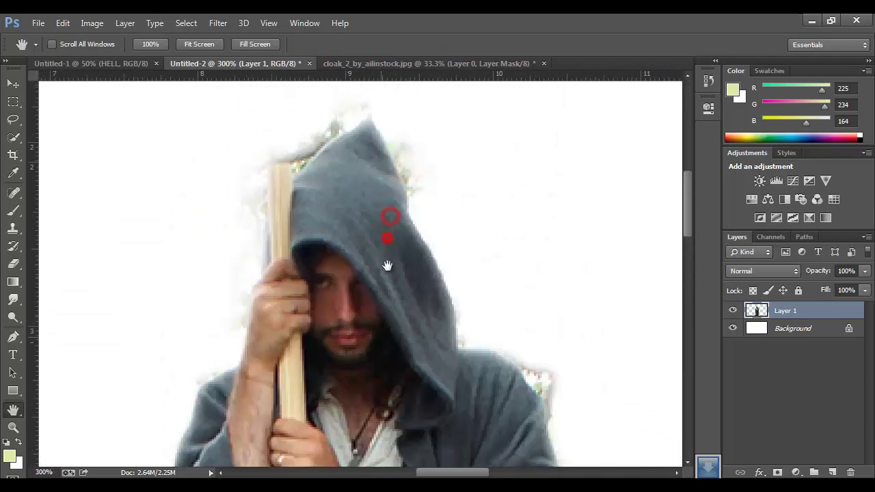
{"action": "left_click_drag", "start_coordinate": [330, 145], "coordinate": [331, 156]}
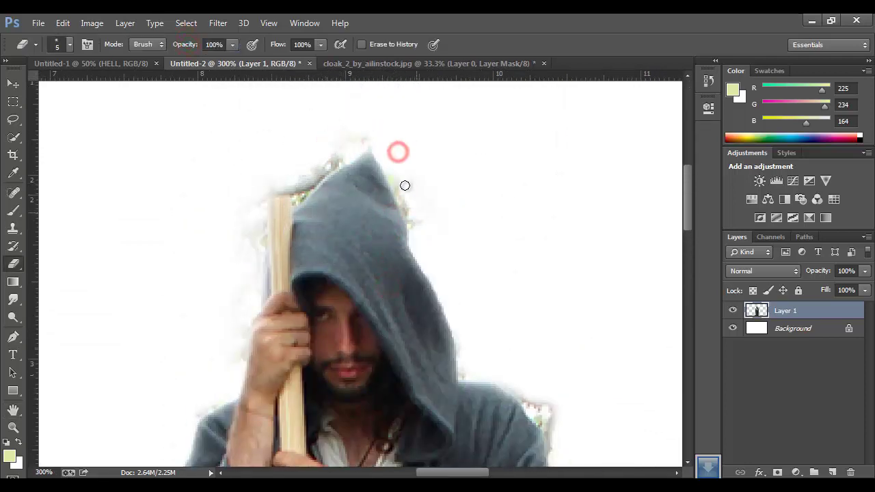
Erase the light fringe along the hood's right edge and beside the staff.
{"action": "left_click_drag", "start_coordinate": [397, 151], "coordinate": [398, 183]}
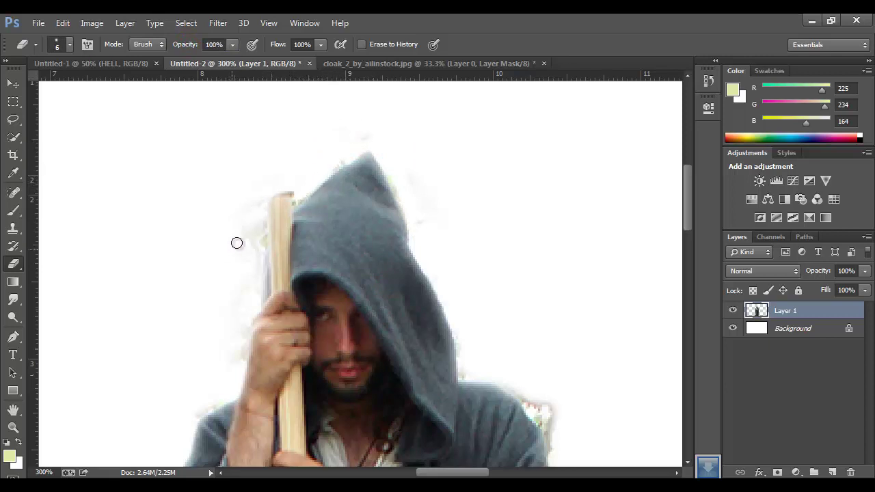
{"action": "left_click_drag", "start_coordinate": [252, 241], "coordinate": [259, 229]}
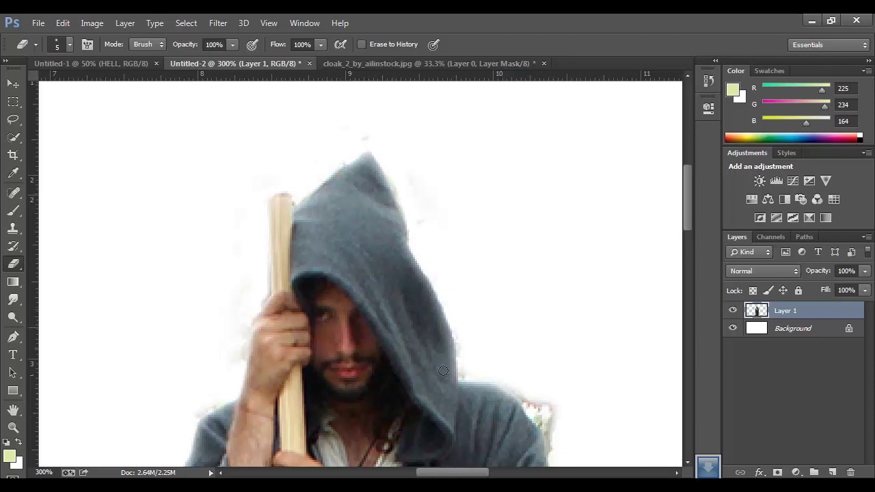
{"action": "left_click_drag", "start_coordinate": [484, 380], "coordinate": [363, 353]}
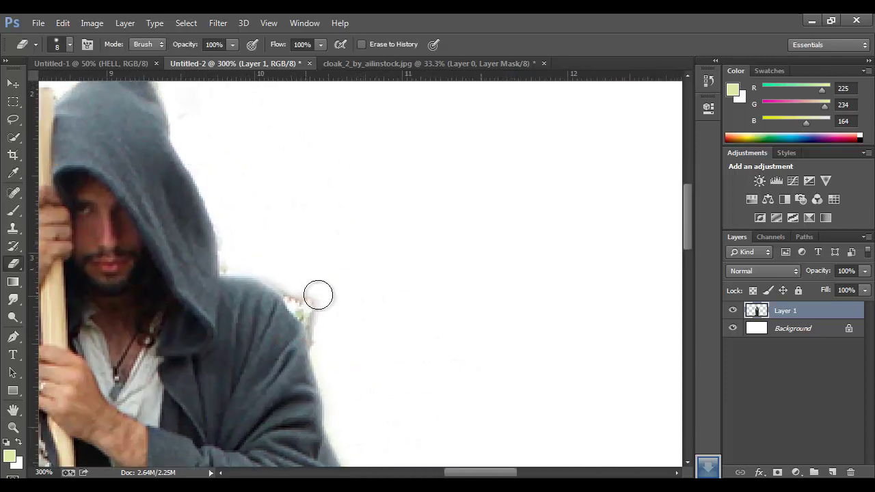
{"action": "left_click", "coordinate": [307, 289]}
Erase stray specks and fringe along the cloak's right and left edges, then zoom out.
{"action": "left_click_drag", "start_coordinate": [350, 408], "coordinate": [322, 256]}
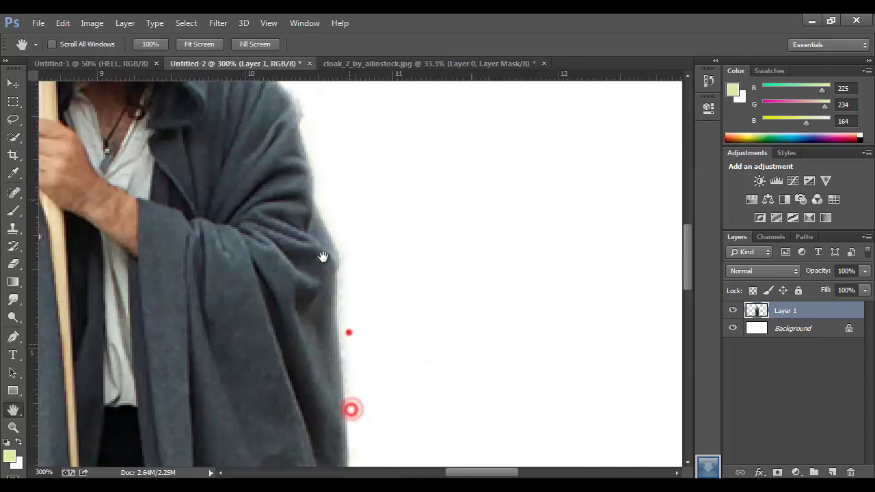
{"action": "left_click_drag", "start_coordinate": [359, 385], "coordinate": [323, 256]}
{"action": "left_click_drag", "start_coordinate": [336, 415], "coordinate": [336, 226]}
{"action": "left_click", "coordinate": [328, 111]}
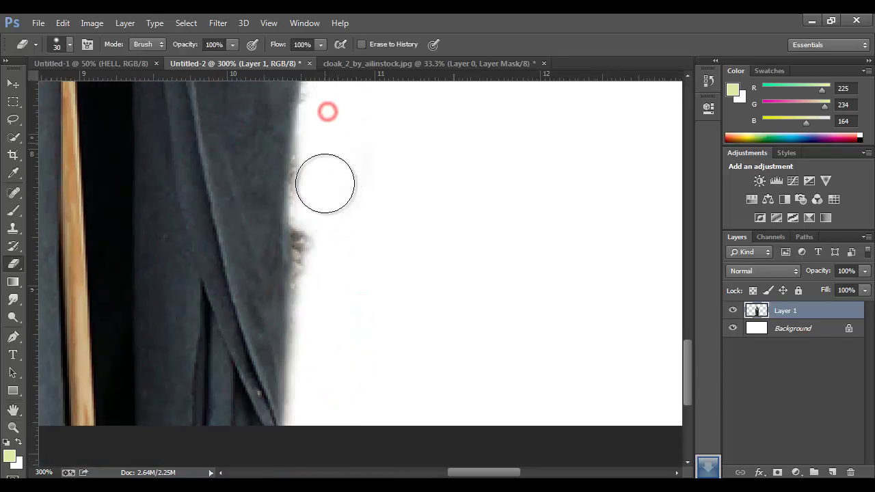
{"action": "mouse_move", "coordinate": [325, 184]}
{"action": "left_mouse_down"}
{"action": "mouse_move", "coordinate": [324, 303]}
{"action": "mouse_move", "coordinate": [316, 203]}
{"action": "left_mouse_up"}
{"action": "mouse_move", "coordinate": [246, 313]}
{"action": "left_mouse_down"}
{"action": "mouse_move", "coordinate": [326, 348]}
{"action": "mouse_move", "coordinate": [296, 415]}
{"action": "mouse_move", "coordinate": [259, 267]}
{"action": "mouse_move", "coordinate": [256, 303]}
{"action": "left_mouse_up"}
{"action": "key", "text": "e"}
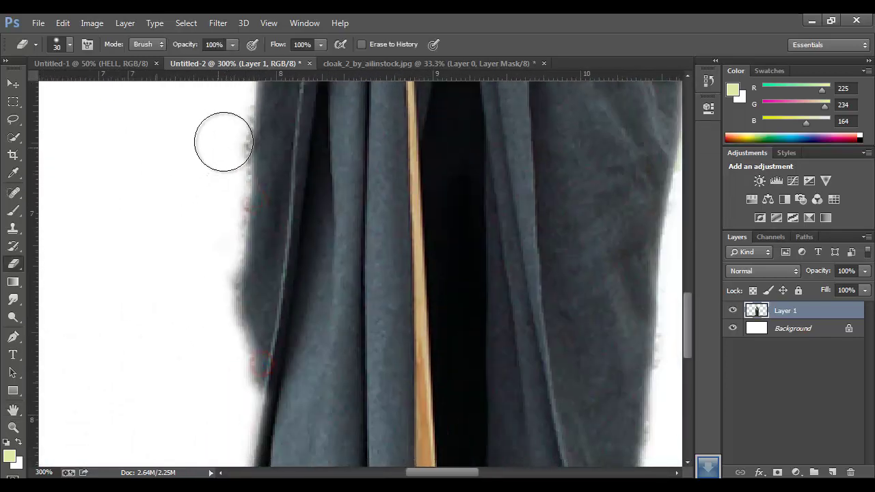
{"action": "mouse_move", "coordinate": [224, 141]}
{"action": "left_mouse_down"}
{"action": "mouse_move", "coordinate": [215, 260]}
{"action": "mouse_move", "coordinate": [229, 411]}
{"action": "left_mouse_up"}
{"action": "key", "text": "ctrl+1"}
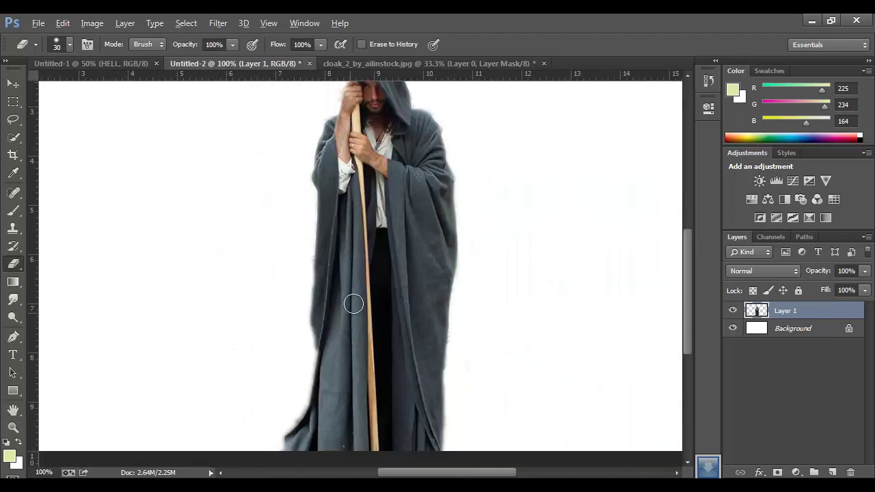
{"action": "key", "text": "ctrl+minus"}
Crop the canvas to a tall portrait frame around the hooded figure.
{"action": "left_click", "coordinate": [13, 83]}
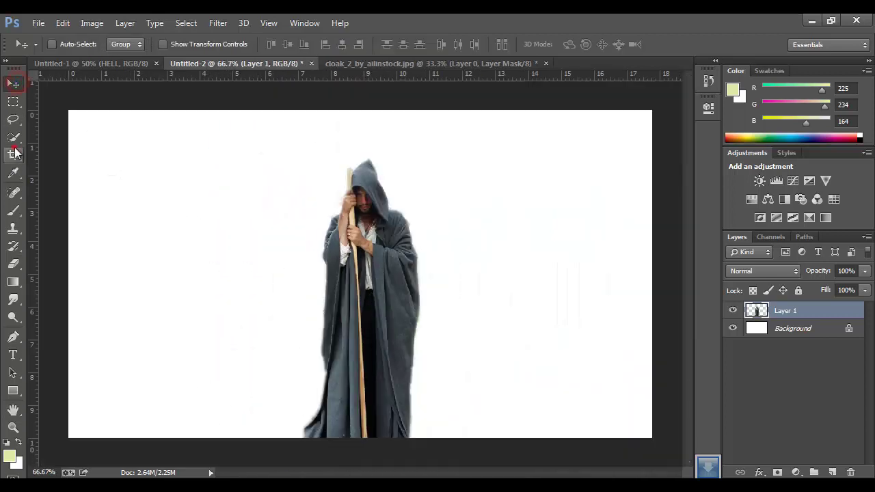
{"action": "left_click", "coordinate": [13, 155]}
{"action": "left_click_drag", "start_coordinate": [67, 153], "coordinate": [136, 159]}
{"action": "mouse_move", "coordinate": [360, 437]}
{"action": "left_mouse_down"}
{"action": "mouse_move", "coordinate": [353, 464]}
{"action": "mouse_move", "coordinate": [348, 455]}
{"action": "left_mouse_up"}
{"action": "left_click_drag", "start_coordinate": [582, 273], "coordinate": [519, 278]}
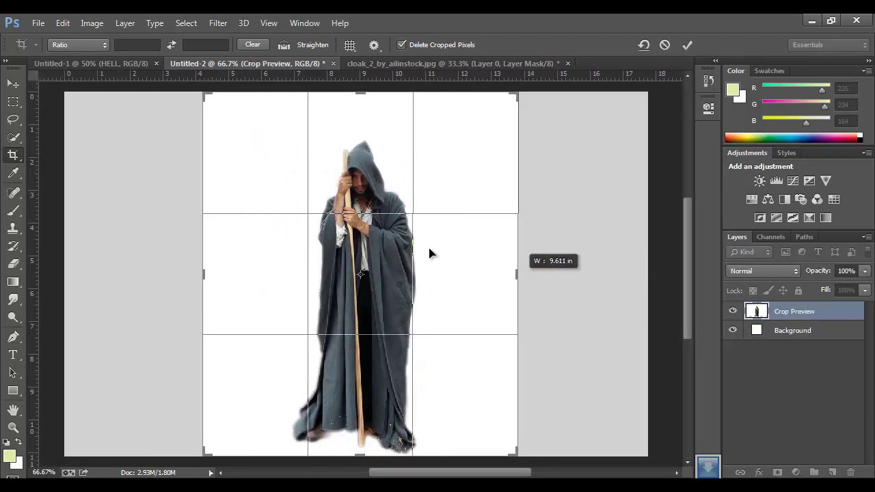
{"action": "left_click_drag", "start_coordinate": [361, 93], "coordinate": [358, 82]}
{"action": "left_click", "coordinate": [691, 44]}
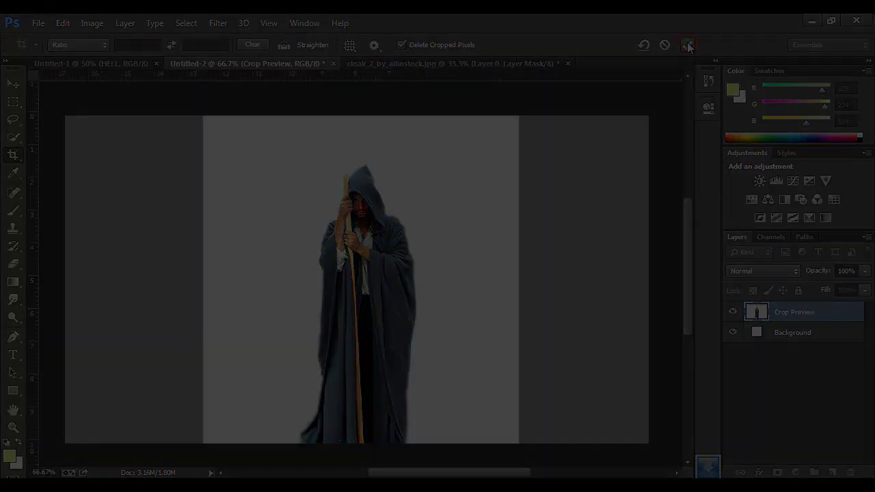
Scale the hooded figure up slightly.
{"action": "key", "text": "ctrl+t"}
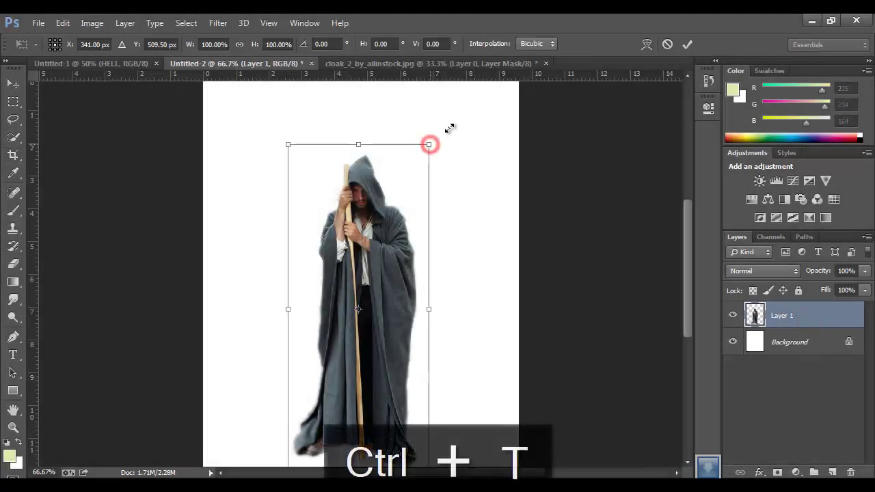
{"action": "mouse_move", "coordinate": [428, 147]}
{"action": "left_mouse_down"}
{"action": "mouse_move", "coordinate": [439, 112]}
{"action": "mouse_move", "coordinate": [429, 142]}
{"action": "left_mouse_up"}
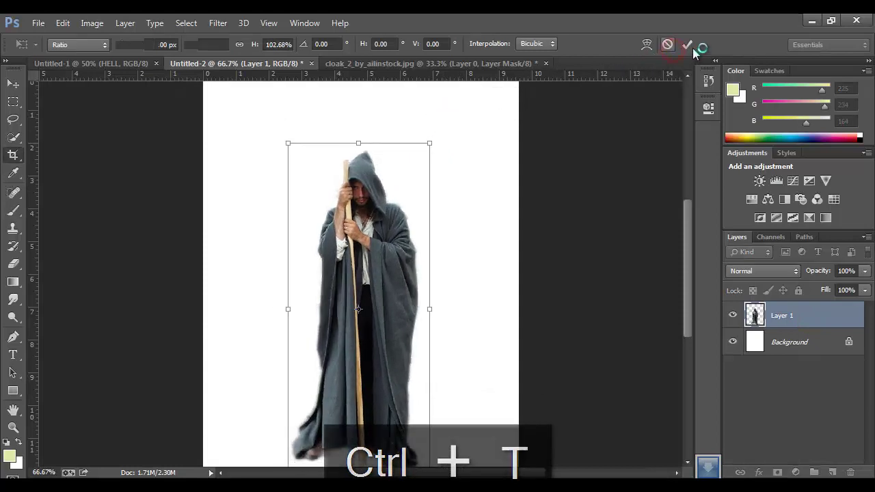
{"action": "left_click", "coordinate": [687, 44]}
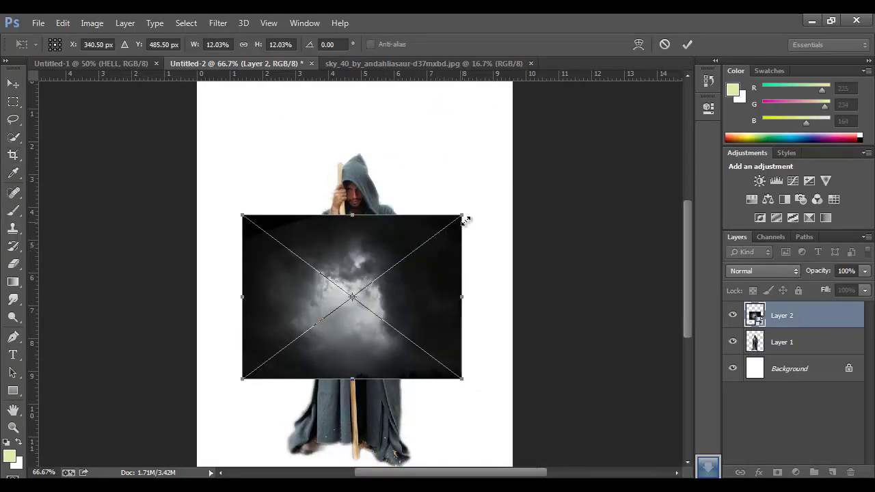
Rotate the cloud sky about 95°, enlarge it to fill the canvas, and place it behind the figure.
{"action": "key", "text": "ctrl+minus"}
{"action": "mouse_move", "coordinate": [449, 225]}
{"action": "left_mouse_down"}
{"action": "mouse_move", "coordinate": [449, 361]}
{"action": "mouse_move", "coordinate": [433, 390]}
{"action": "mouse_move", "coordinate": [506, 436]}
{"action": "mouse_move", "coordinate": [512, 456]}
{"action": "left_mouse_up"}
{"action": "left_click_drag", "start_coordinate": [448, 360], "coordinate": [444, 322]}
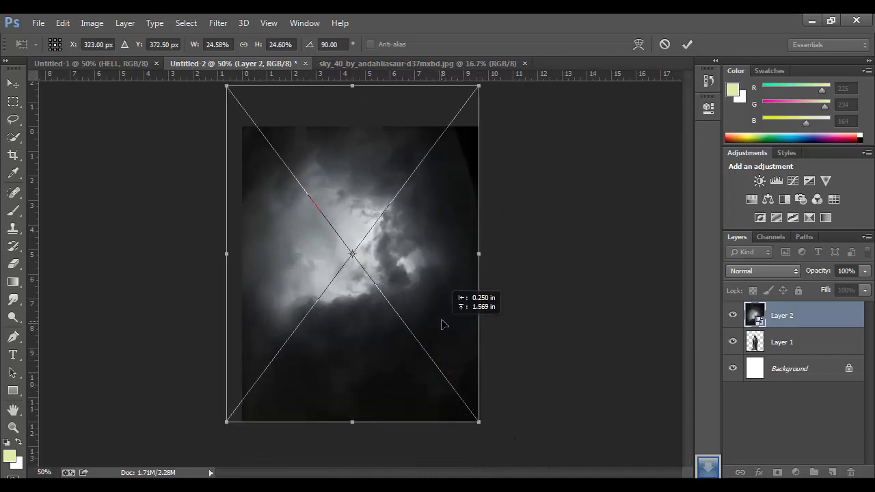
{"action": "mouse_move", "coordinate": [479, 422]}
{"action": "left_mouse_down"}
{"action": "mouse_move", "coordinate": [488, 445]}
{"action": "mouse_move", "coordinate": [475, 458]}
{"action": "left_mouse_up"}
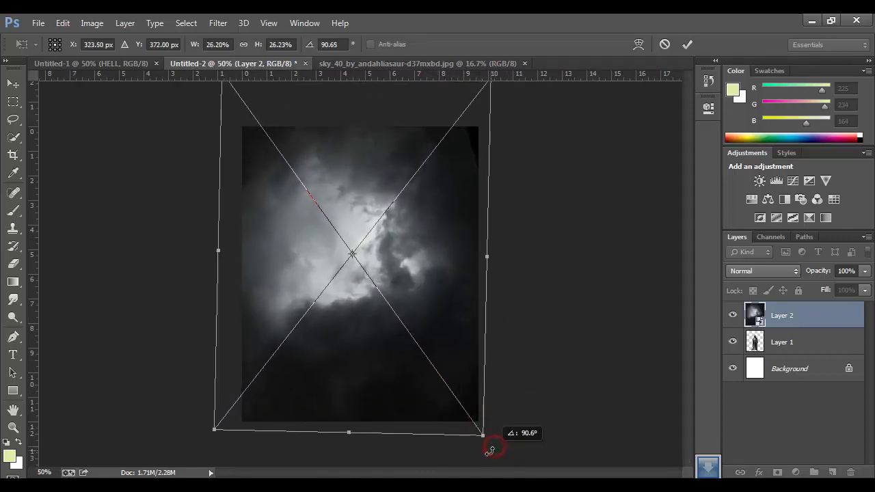
{"action": "left_click", "coordinate": [687, 44]}
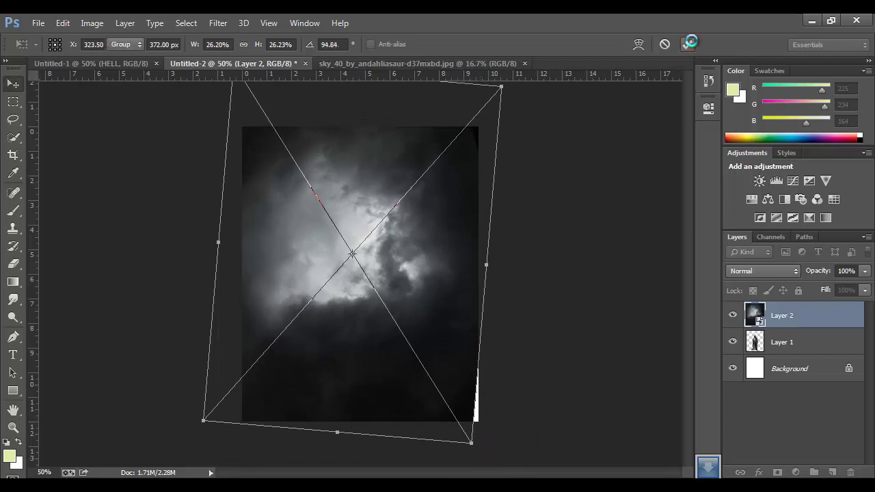
{"action": "left_click_drag", "start_coordinate": [392, 353], "coordinate": [400, 355]}
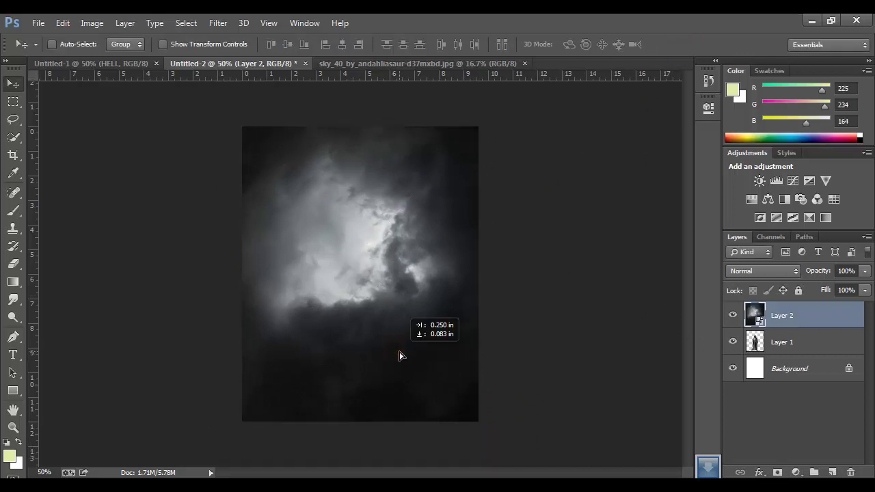
{"action": "left_click_drag", "start_coordinate": [762, 316], "coordinate": [771, 354]}
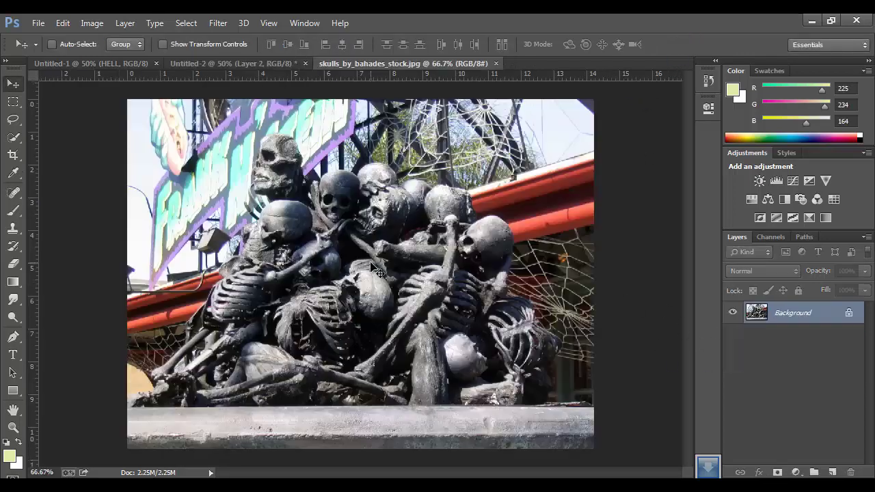
Quick-select the skeleton pile and add a layer mask hiding the rest of the skulls photo.
{"action": "left_click", "coordinate": [14, 140]}
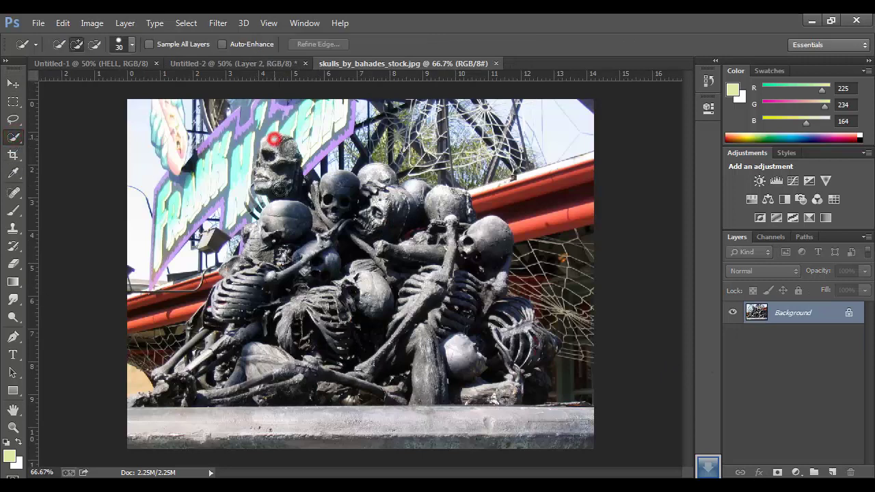
{"action": "left_click_drag", "start_coordinate": [268, 256], "coordinate": [256, 244]}
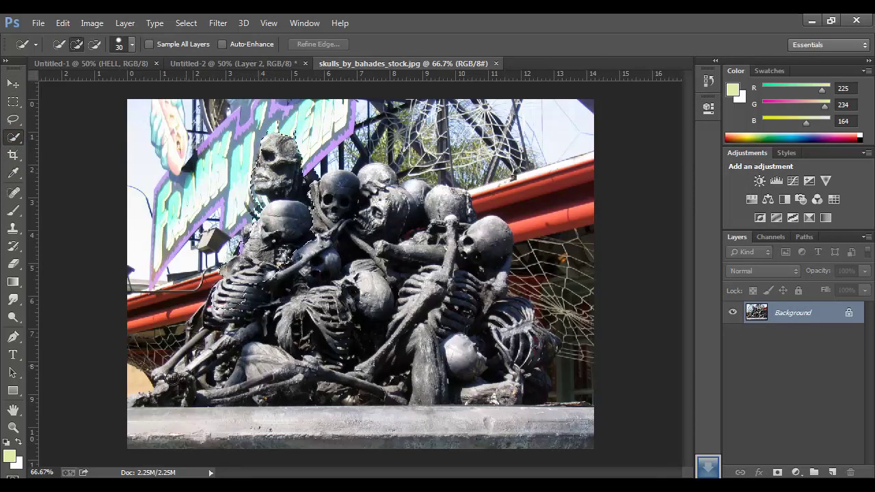
{"action": "left_click_drag", "start_coordinate": [234, 380], "coordinate": [351, 330]}
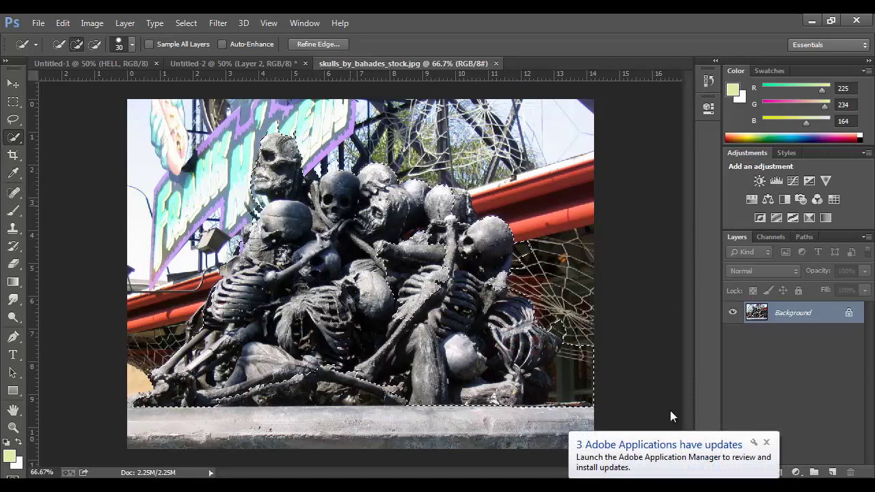
{"action": "left_click", "coordinate": [765, 445]}
{"action": "left_click_drag", "start_coordinate": [373, 173], "coordinate": [360, 192]}
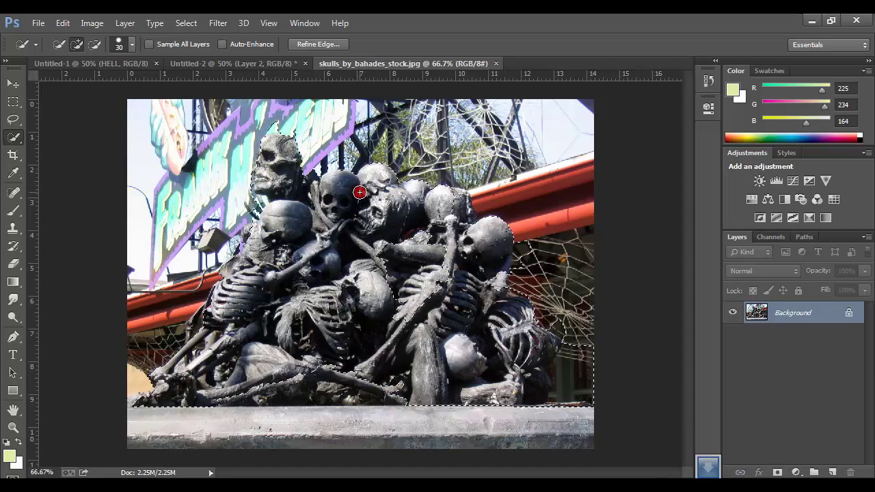
{"action": "left_click_drag", "start_coordinate": [462, 205], "coordinate": [464, 224]}
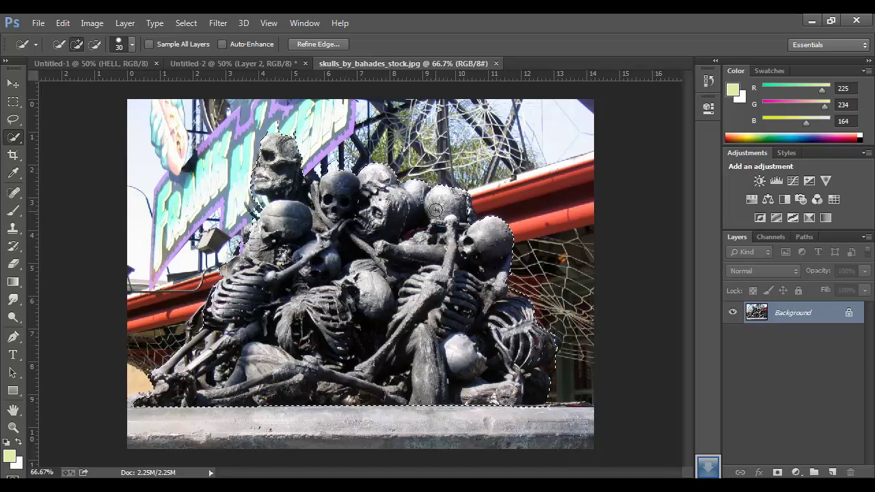
{"action": "left_click", "coordinate": [778, 472]}
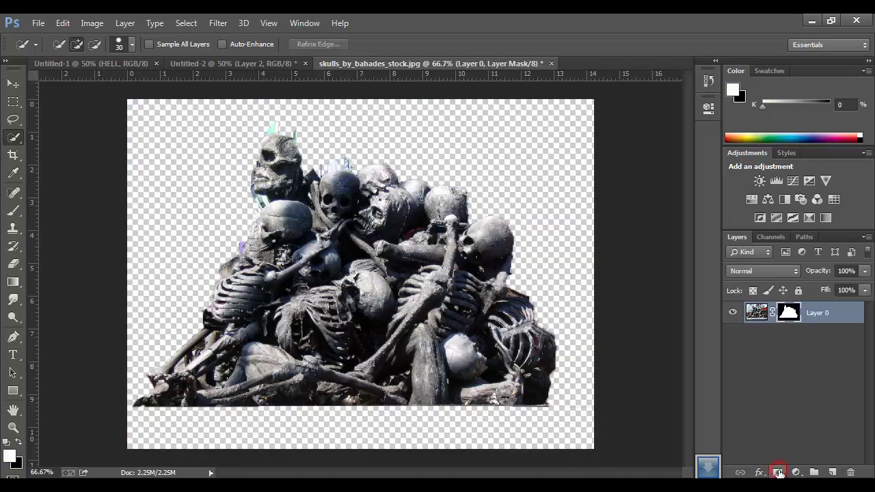
Refine the skeleton mask with Smooth 37, Feather 3.6 px and Contrast 50, brushing its edges.
{"action": "right_click", "coordinate": [782, 312]}
{"action": "left_click", "coordinate": [750, 426]}
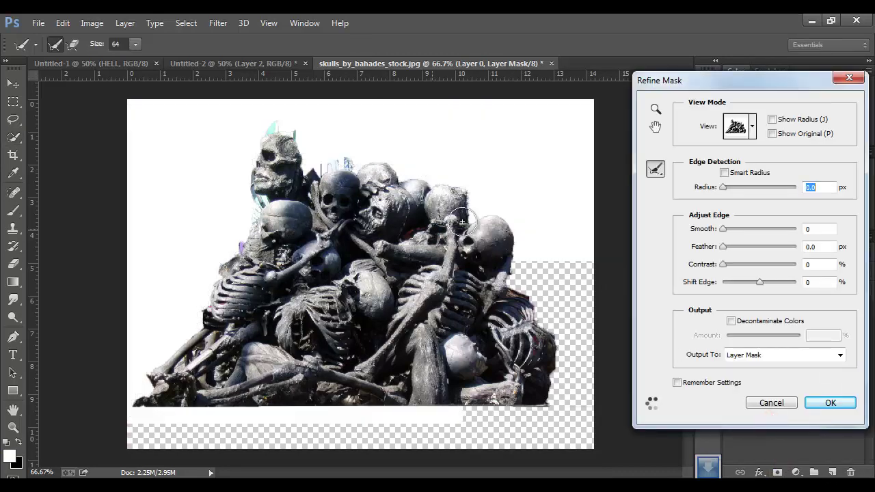
{"action": "mouse_move", "coordinate": [723, 246]}
{"action": "left_mouse_down"}
{"action": "mouse_move", "coordinate": [746, 247]}
{"action": "mouse_move", "coordinate": [739, 265]}
{"action": "left_mouse_up"}
{"action": "left_click_drag", "start_coordinate": [482, 186], "coordinate": [242, 218]}
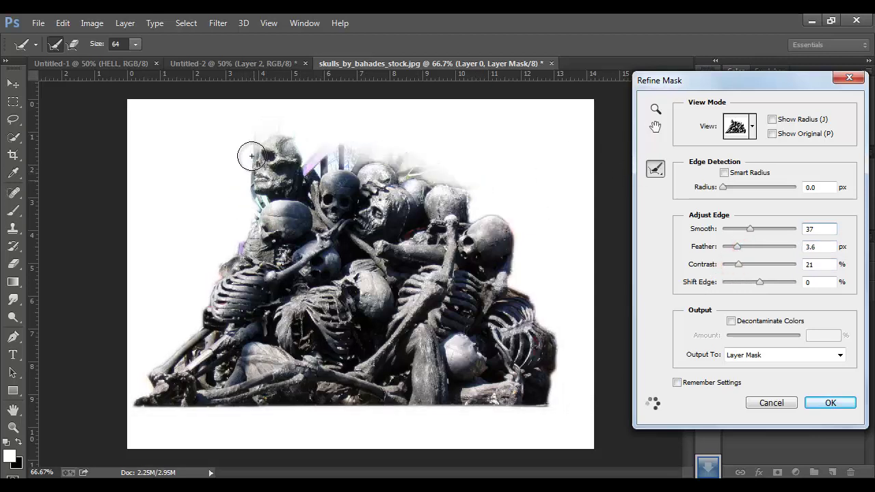
{"action": "mouse_move", "coordinate": [250, 153]}
{"action": "left_mouse_down"}
{"action": "mouse_move", "coordinate": [160, 372]}
{"action": "mouse_move", "coordinate": [226, 416]}
{"action": "left_mouse_up"}
{"action": "mouse_move", "coordinate": [536, 311]}
{"action": "left_mouse_down"}
{"action": "mouse_move", "coordinate": [552, 397]}
{"action": "mouse_move", "coordinate": [404, 406]}
{"action": "left_mouse_up"}
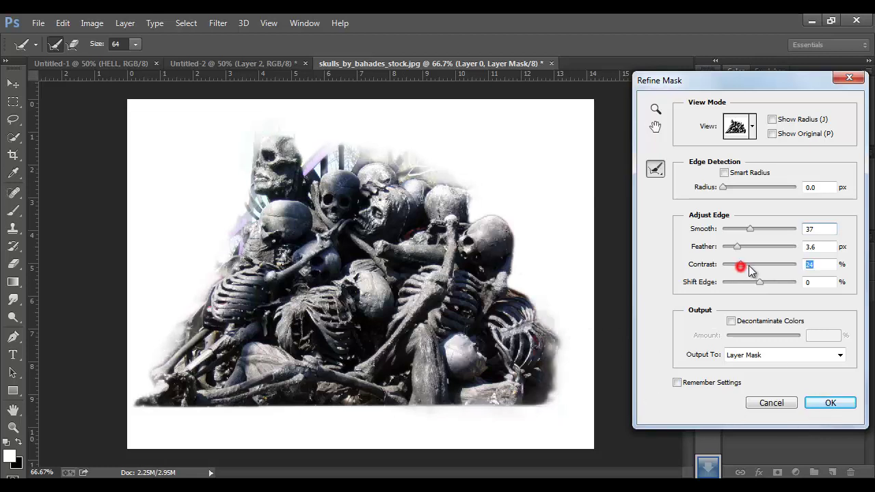
{"action": "left_click_drag", "start_coordinate": [750, 271], "coordinate": [761, 268]}
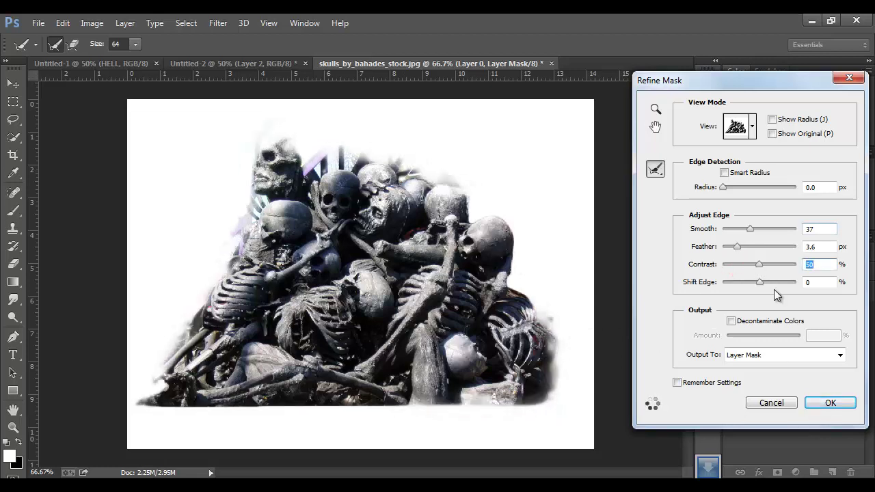
{"action": "left_click", "coordinate": [834, 405]}
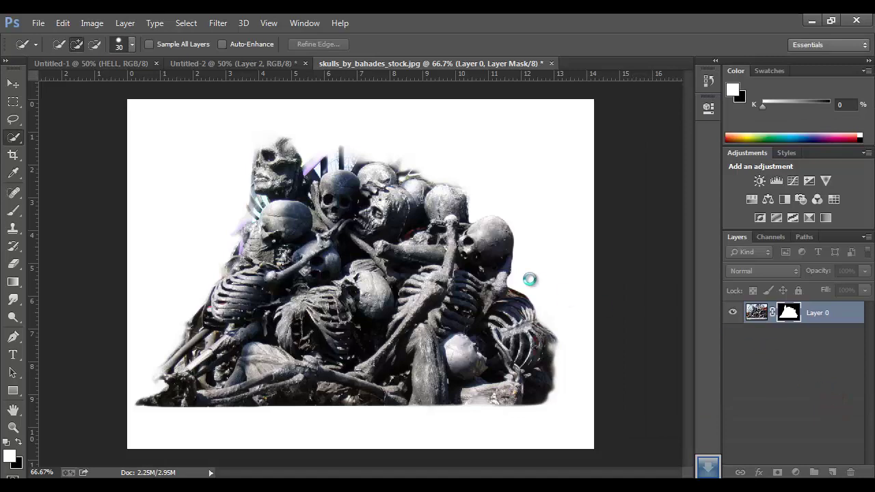
Drag the skeletons into Untitled-2 as a layer above the hooded figure.
{"action": "key", "text": "v"}
{"action": "mouse_move", "coordinate": [351, 272]}
{"action": "left_mouse_down"}
{"action": "mouse_move", "coordinate": [181, 94]}
{"action": "mouse_move", "coordinate": [200, 65]}
{"action": "mouse_move", "coordinate": [537, 293]}
{"action": "left_mouse_up"}
{"action": "mouse_move", "coordinate": [810, 342]}
{"action": "left_mouse_down"}
{"action": "mouse_move", "coordinate": [810, 316]}
{"action": "mouse_move", "coordinate": [850, 472]}
{"action": "left_mouse_up"}
Scale the skull pile to about 40% at the figure's lower right and duplicate it.
{"action": "left_click", "coordinate": [309, 179]}
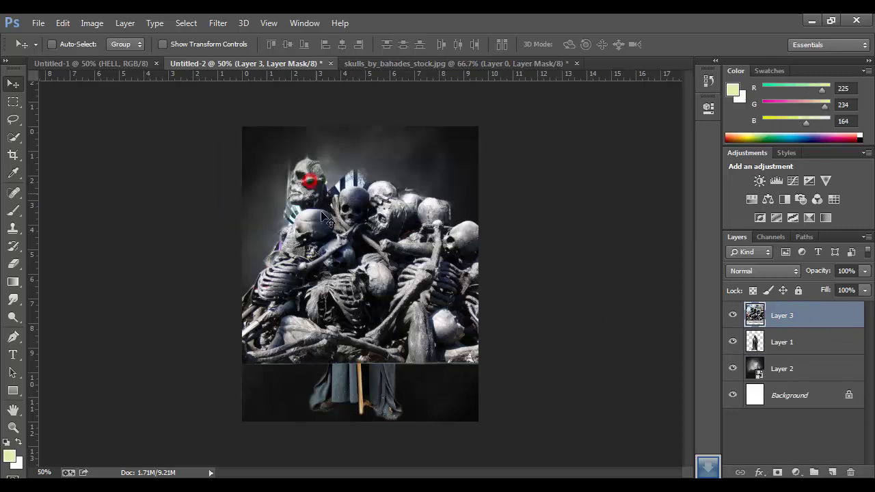
{"action": "key", "text": "ctrl+t"}
{"action": "left_click_drag", "start_coordinate": [479, 147], "coordinate": [372, 256]}
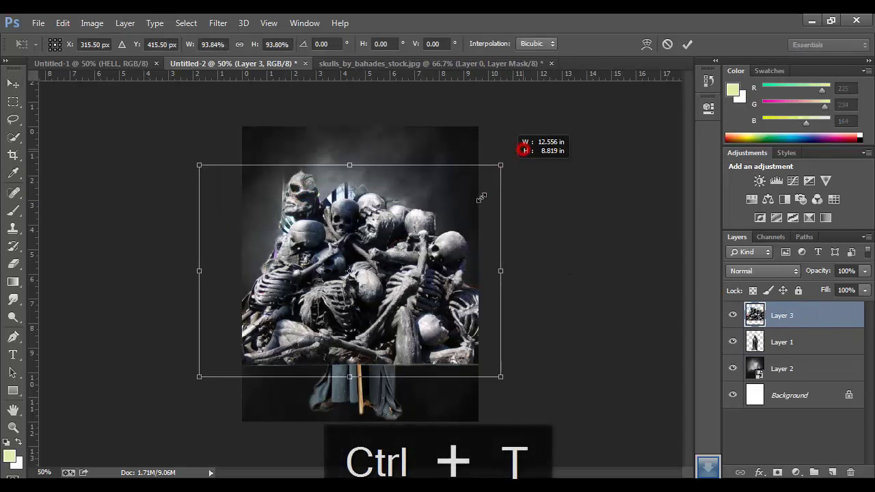
{"action": "left_click_drag", "start_coordinate": [334, 301], "coordinate": [473, 352]}
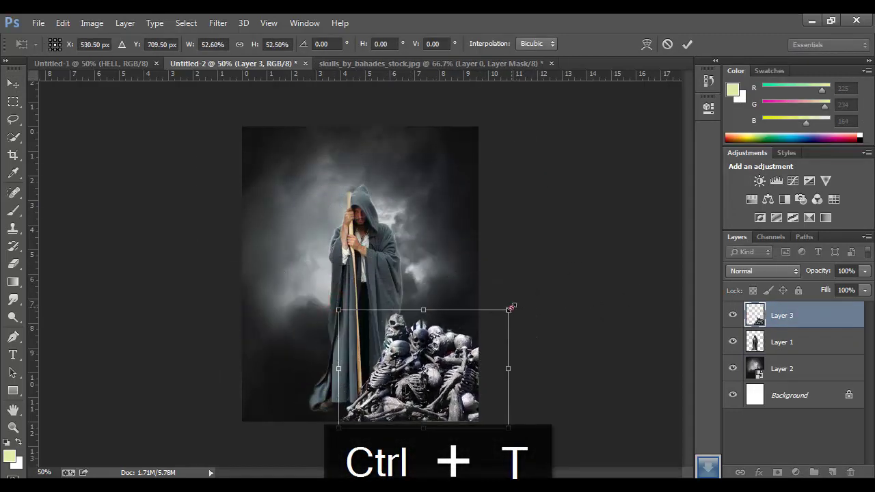
{"action": "left_click_drag", "start_coordinate": [512, 307], "coordinate": [469, 337]}
{"action": "mouse_move", "coordinate": [422, 412]}
{"action": "left_mouse_down"}
{"action": "mouse_move", "coordinate": [446, 406]}
{"action": "mouse_move", "coordinate": [455, 384]}
{"action": "left_mouse_up"}
{"action": "key", "text": "Return"}
{"action": "key", "text": "ctrl+j"}
Move the skeleton copy to the left side, flip it horizontally, then enlarge and tilt it slightly.
{"action": "left_click_drag", "start_coordinate": [437, 352], "coordinate": [316, 352]}
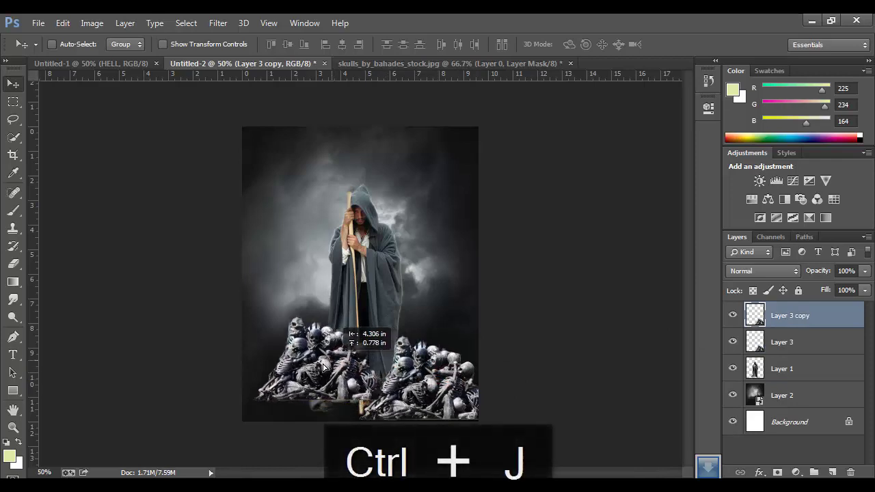
{"action": "key", "text": "ctrl+t"}
{"action": "right_click", "coordinate": [330, 339]}
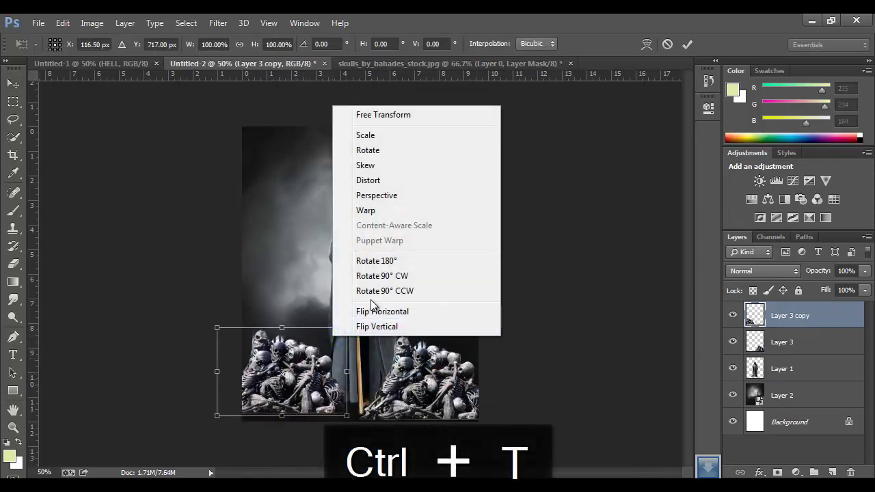
{"action": "left_click", "coordinate": [374, 307]}
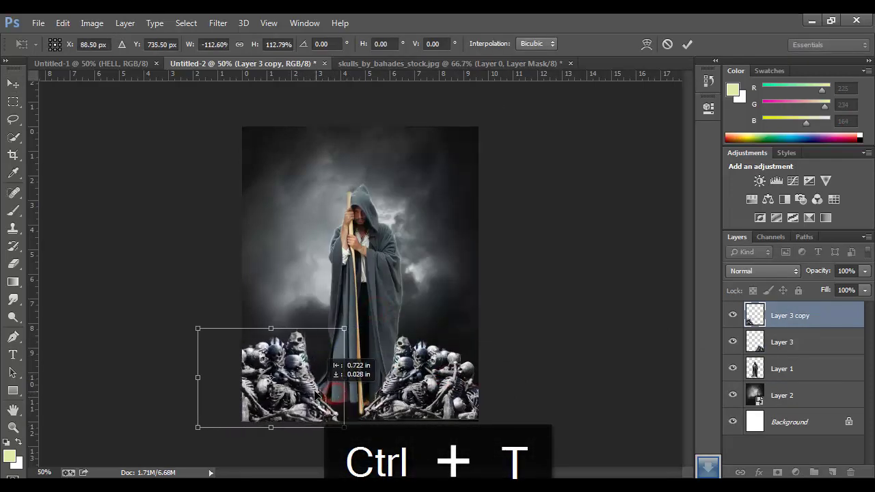
{"action": "left_click_drag", "start_coordinate": [349, 418], "coordinate": [357, 428]}
{"action": "mouse_move", "coordinate": [391, 316]}
{"action": "left_mouse_down"}
{"action": "mouse_move", "coordinate": [402, 315]}
{"action": "mouse_move", "coordinate": [406, 329]}
{"action": "left_mouse_up"}
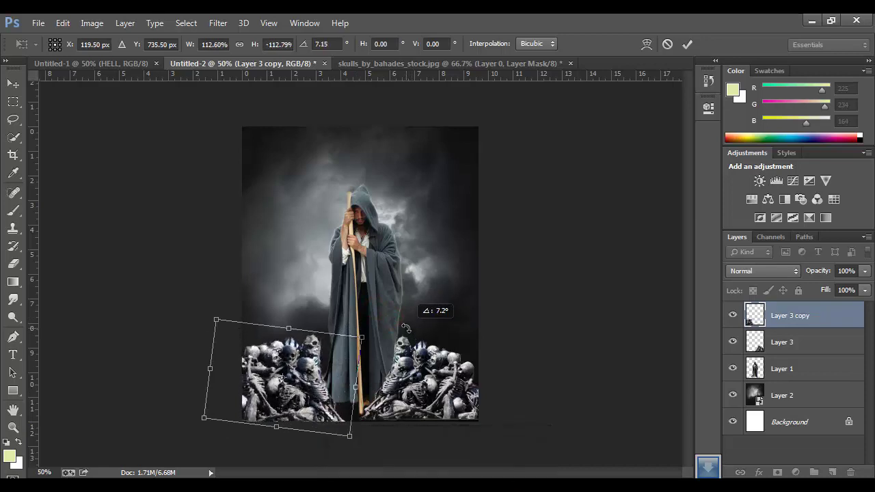
{"action": "left_click", "coordinate": [687, 44]}
Rotate the right skeleton pile by about -7° and settle it into the bottom-right corner.
{"action": "left_click", "coordinate": [759, 345]}
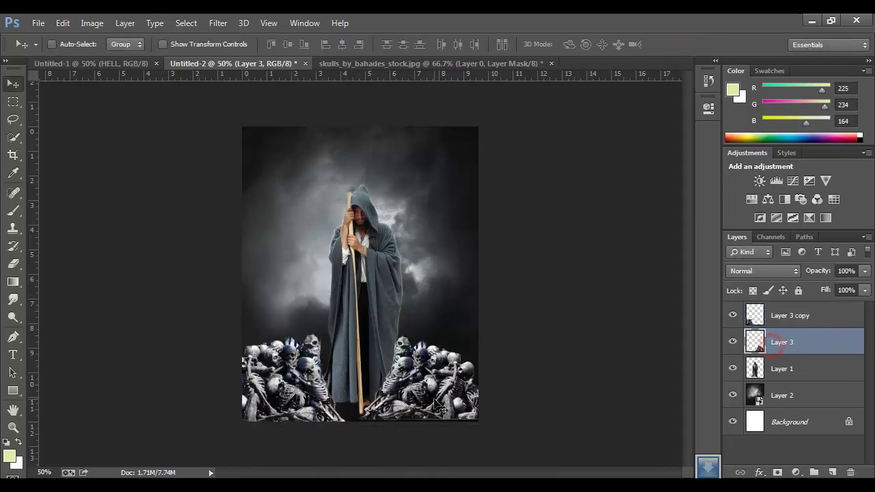
{"action": "key", "text": "ctrl+t"}
{"action": "mouse_move", "coordinate": [517, 341]}
{"action": "left_mouse_down"}
{"action": "mouse_move", "coordinate": [513, 322]}
{"action": "mouse_move", "coordinate": [503, 318]}
{"action": "left_mouse_up"}
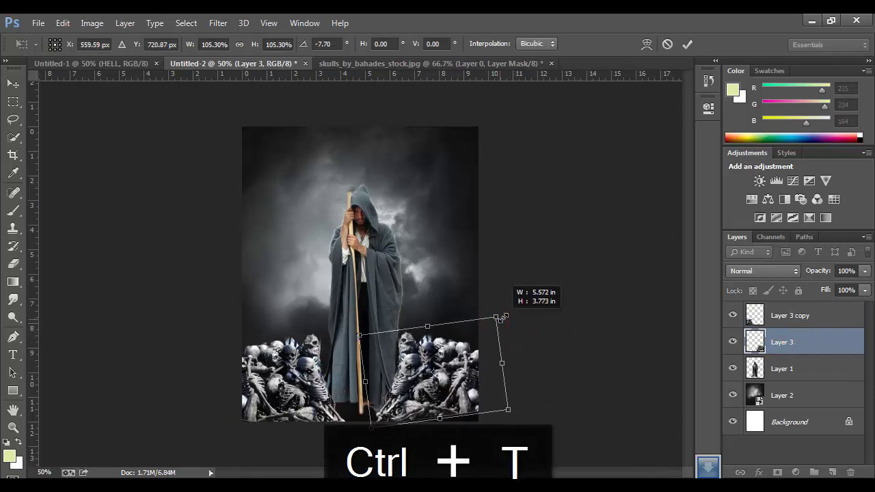
{"action": "left_click", "coordinate": [687, 44]}
{"action": "left_click_drag", "start_coordinate": [424, 400], "coordinate": [446, 404]}
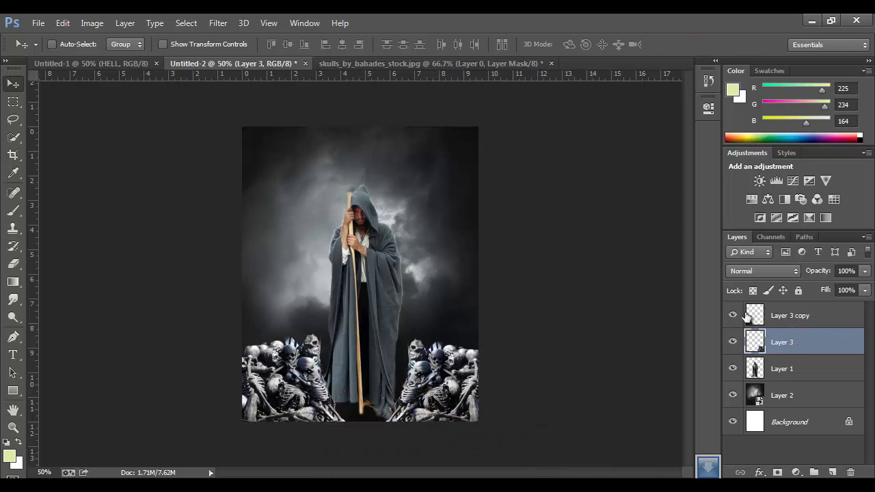
{"action": "left_click_drag", "start_coordinate": [290, 363], "coordinate": [273, 393]}
Bring the stacked-skulls image into the composite and scale it into a narrow pillar.
{"action": "left_click", "coordinate": [787, 316]}
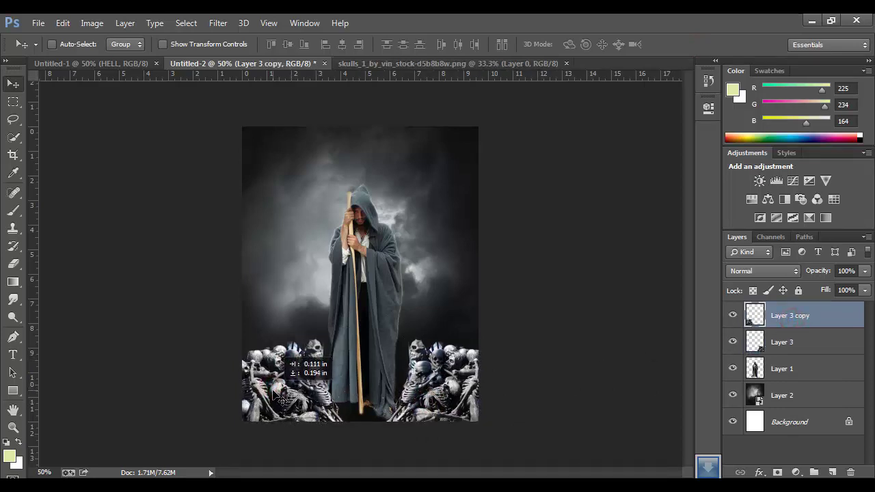
{"action": "key", "text": "ctrl+Tab"}
{"action": "left_click_drag", "start_coordinate": [400, 257], "coordinate": [421, 283]}
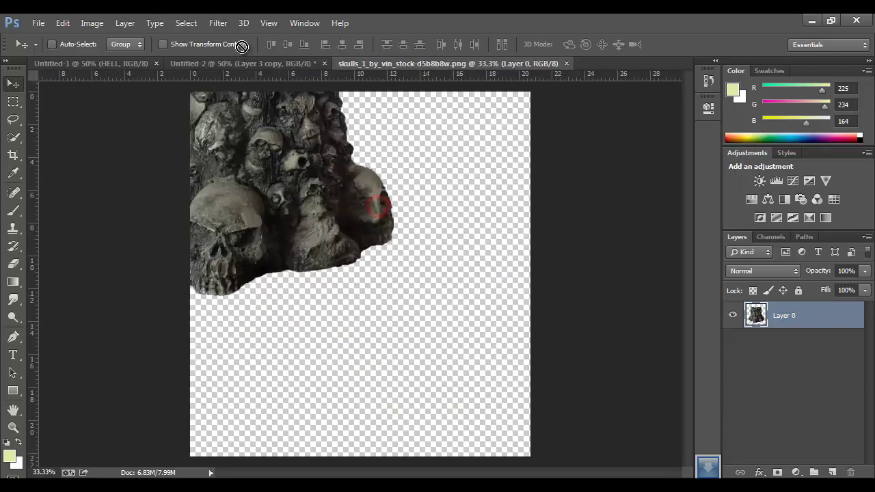
{"action": "key", "text": "ctrl+t"}
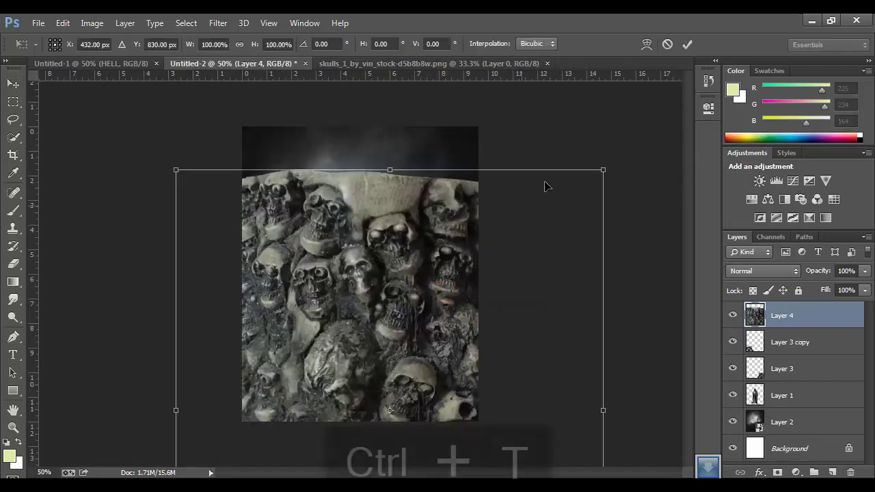
{"action": "left_click_drag", "start_coordinate": [601, 170], "coordinate": [463, 381]}
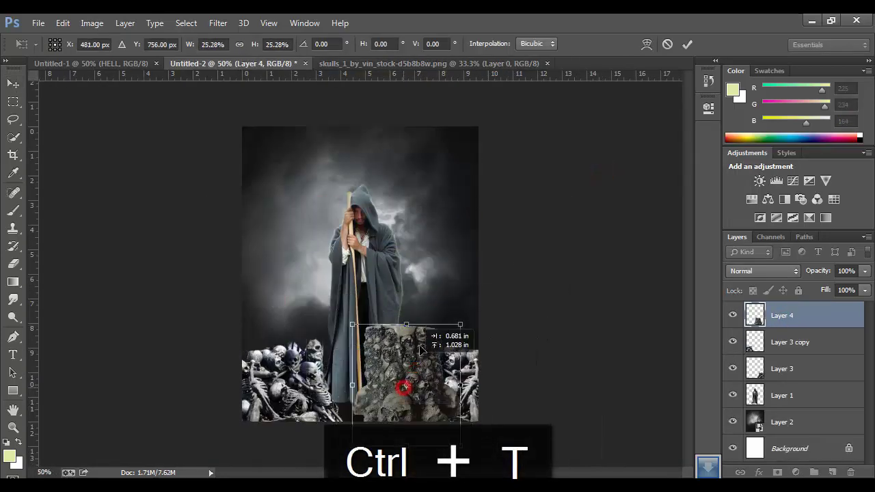
{"action": "left_click_drag", "start_coordinate": [390, 390], "coordinate": [417, 328]}
{"action": "left_click_drag", "start_coordinate": [469, 290], "coordinate": [453, 333]}
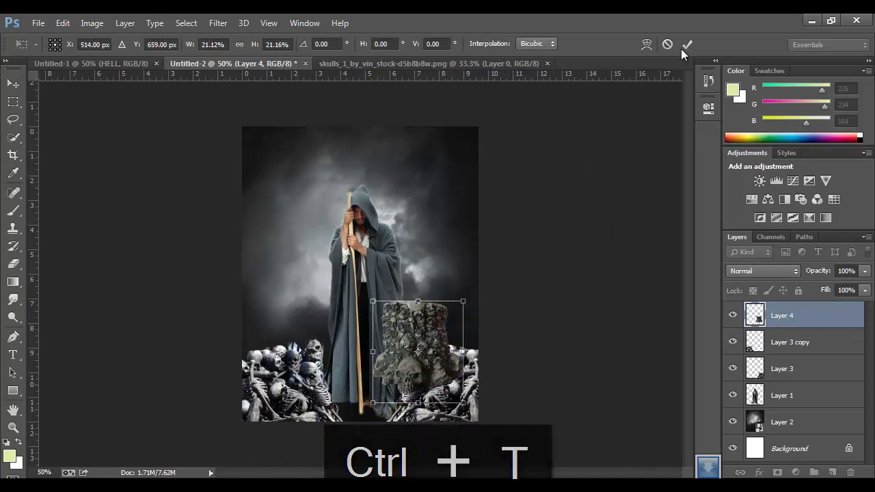
{"action": "key", "text": "Return"}
Move Layer 4 below Layer 1 and place the skull pillar behind the right pile.
{"action": "left_click_drag", "start_coordinate": [817, 317], "coordinate": [820, 372]}
{"action": "left_click_drag", "start_coordinate": [428, 342], "coordinate": [448, 350]}
{"action": "key", "text": "ctrl+a"}
{"action": "left_click_drag", "start_coordinate": [829, 370], "coordinate": [828, 396]}
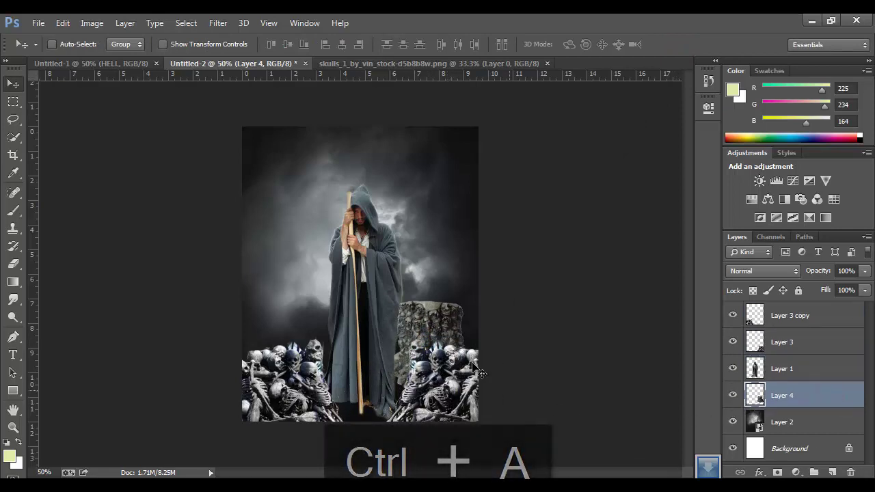
{"action": "key", "text": "ctrl+t"}
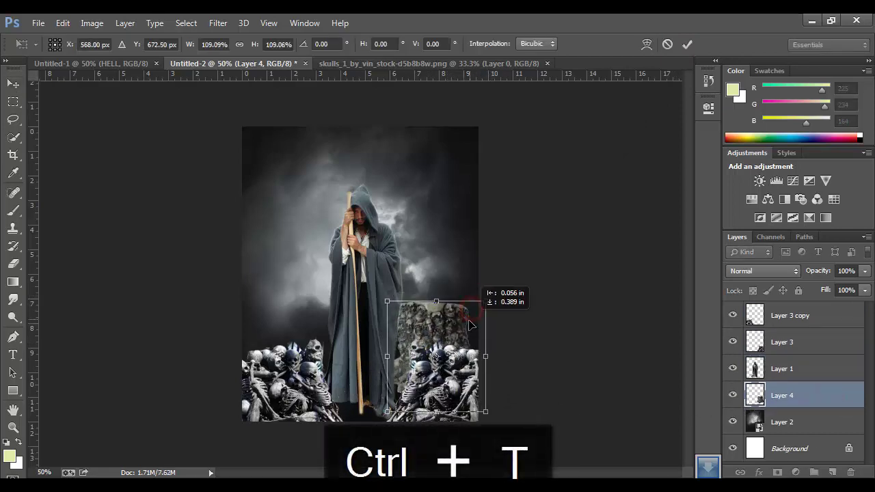
{"action": "left_click_drag", "start_coordinate": [478, 308], "coordinate": [462, 330]}
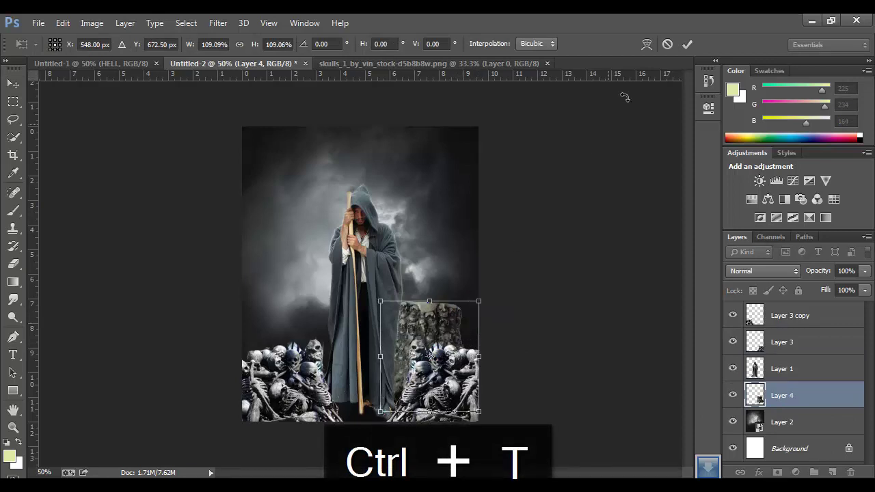
{"action": "left_click", "coordinate": [687, 44]}
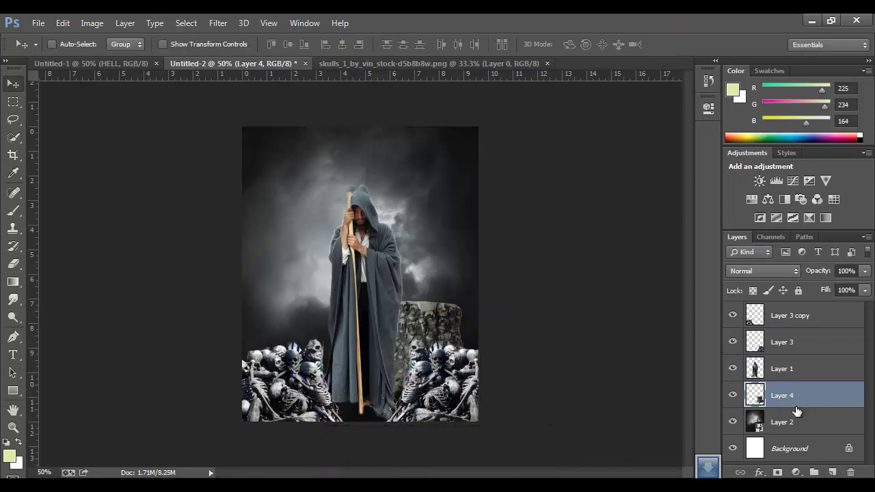
Open the Camera Raw Filter on Layer 3 with the Radial Filter tool.
{"action": "left_click", "coordinate": [796, 344]}
{"action": "left_click", "coordinate": [218, 23]}
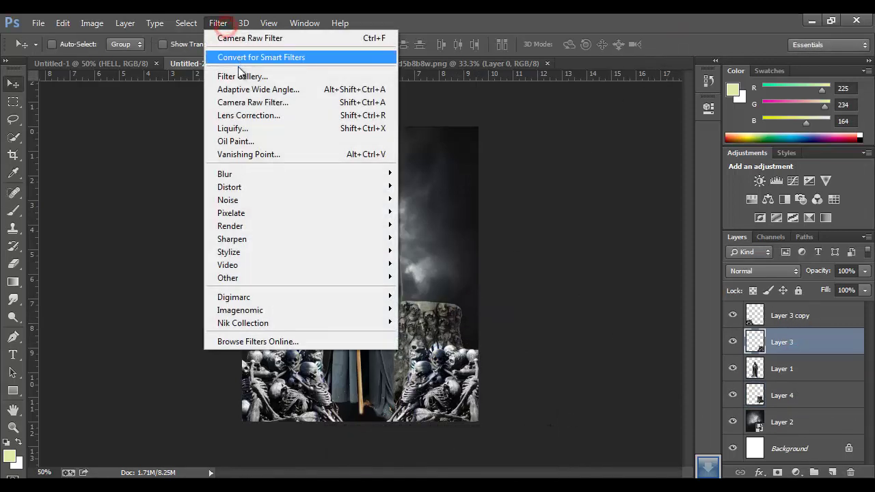
{"action": "left_click", "coordinate": [239, 104]}
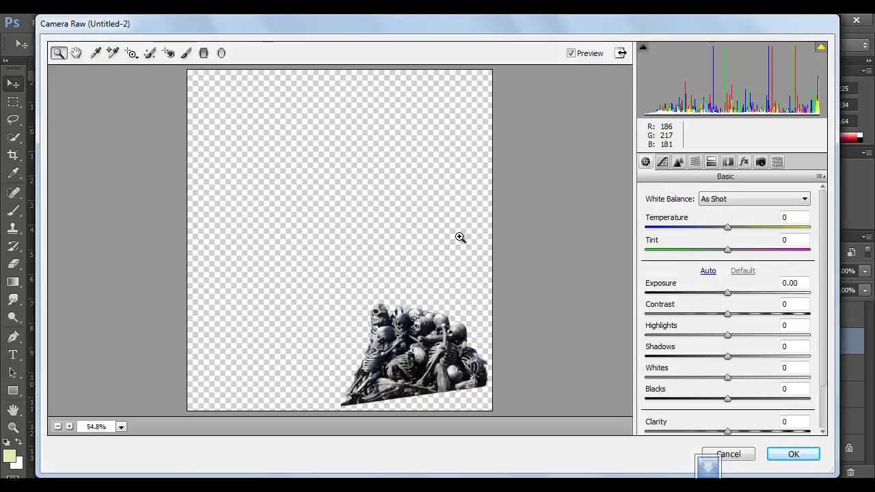
{"action": "left_click", "coordinate": [221, 52]}
Draw a radial filter over the right skeleton pile at Exposure -1.25 and apply it.
{"action": "left_click_drag", "start_coordinate": [383, 340], "coordinate": [425, 398]}
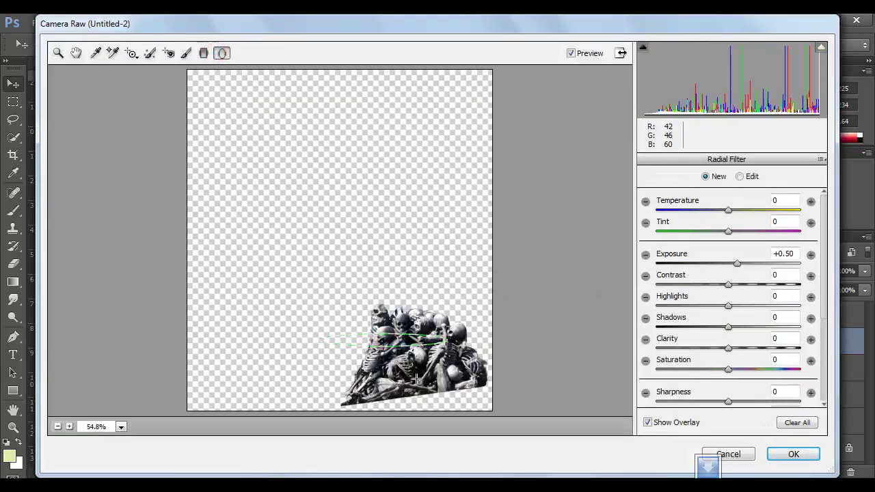
{"action": "left_click", "coordinate": [433, 279]}
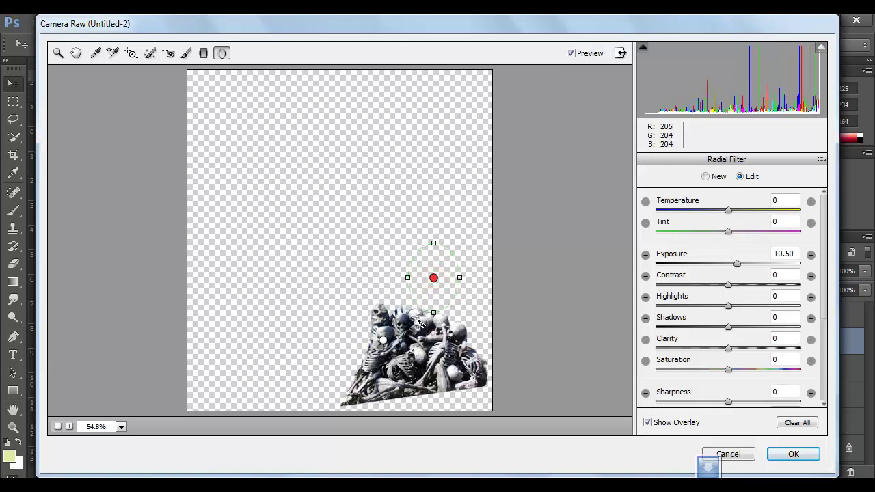
{"action": "key", "text": "ctrl+z"}
{"action": "left_click_drag", "start_coordinate": [399, 326], "coordinate": [409, 342]}
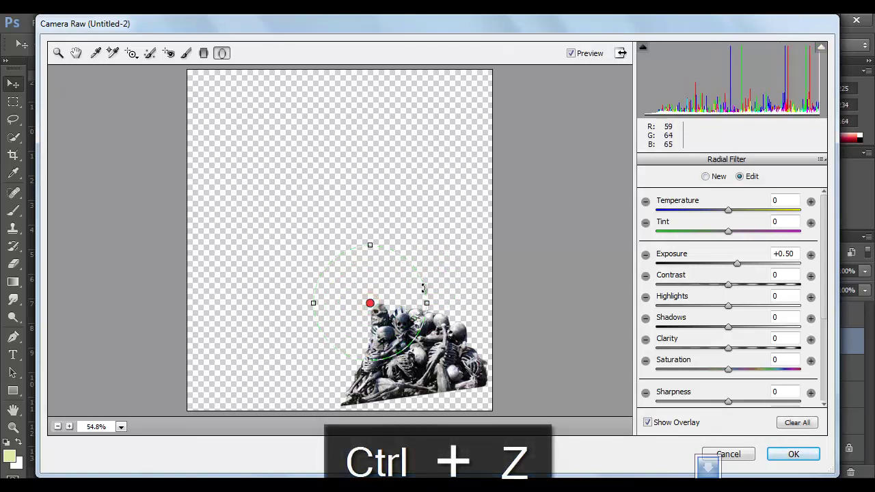
{"action": "left_click_drag", "start_coordinate": [423, 288], "coordinate": [385, 230]}
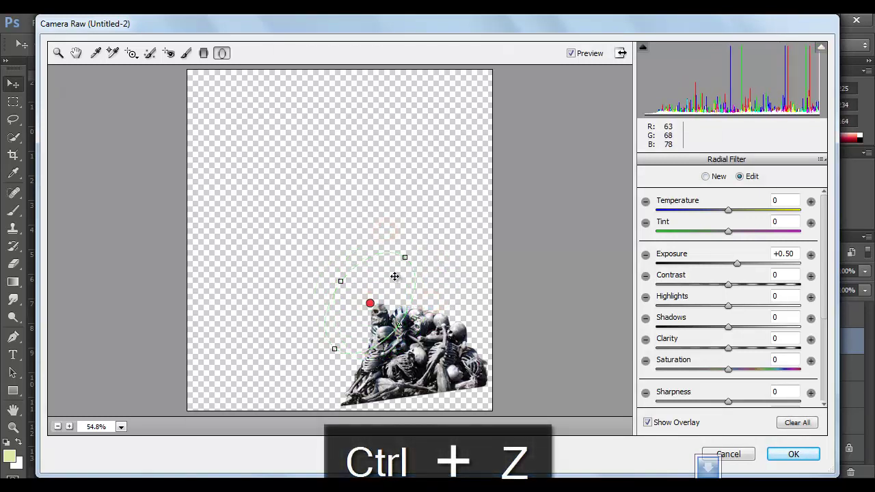
{"action": "left_click_drag", "start_coordinate": [393, 275], "coordinate": [411, 311]}
{"action": "left_click_drag", "start_coordinate": [737, 264], "coordinate": [702, 266]}
{"action": "left_click", "coordinate": [813, 455]}
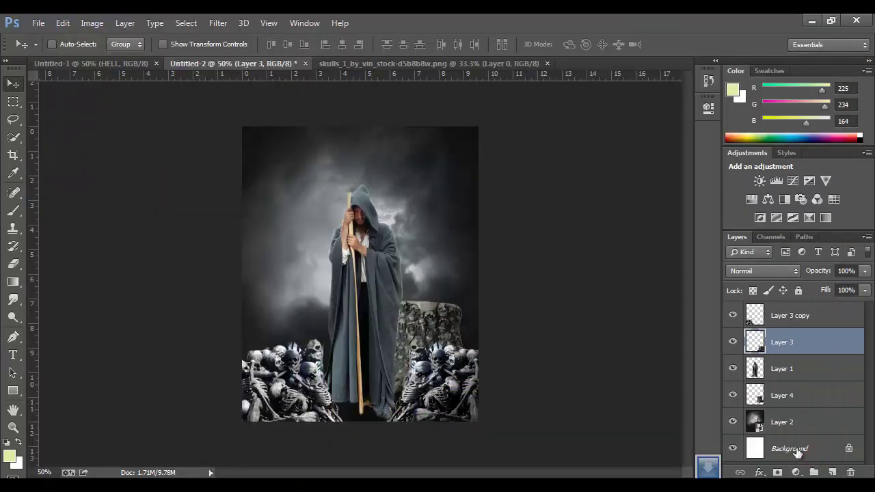
{"action": "left_click", "coordinate": [788, 316]}
Reapply the Camera Raw darkening to Layer 3 copy, then dodge skeleton highlights near the staff.
{"action": "left_click", "coordinate": [219, 22]}
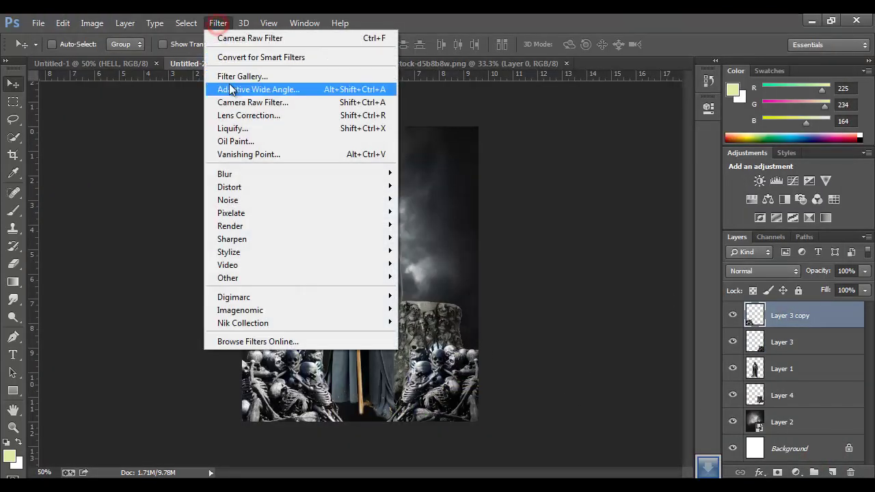
{"action": "left_click", "coordinate": [233, 34]}
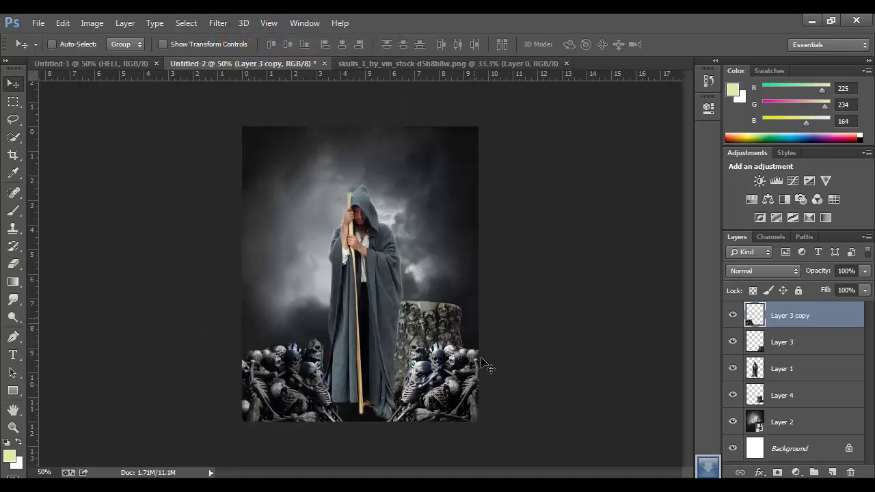
{"action": "left_click", "coordinate": [13, 316]}
{"action": "scroll", "coordinate": [311, 387], "scroll_direction": "up", "scroll_amount": 1}
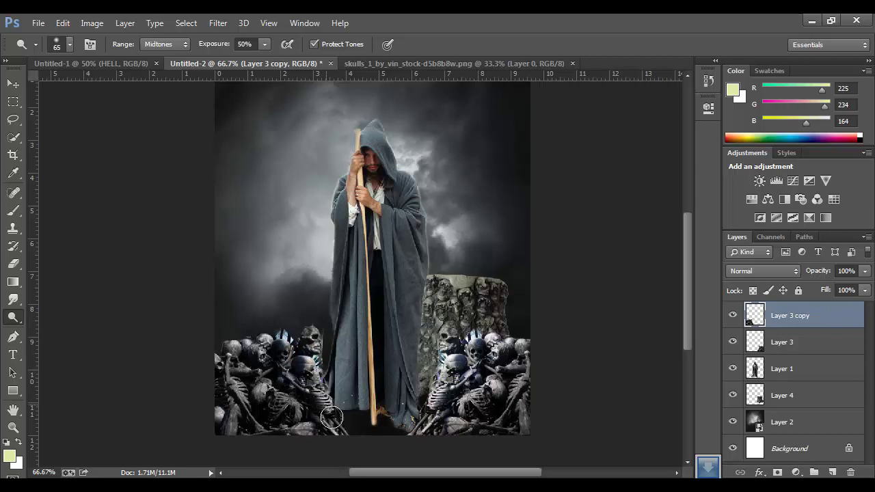
{"action": "left_click_drag", "start_coordinate": [336, 372], "coordinate": [280, 340]}
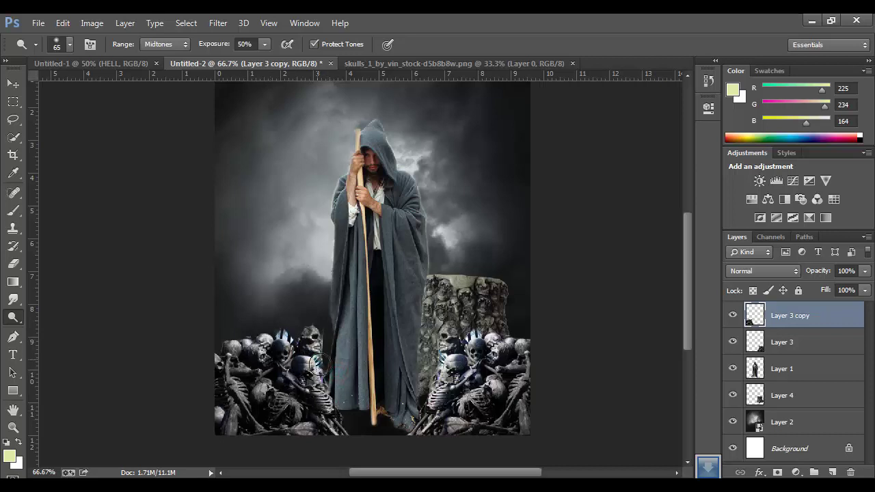
{"action": "scroll", "coordinate": [396, 284], "scroll_direction": "down", "scroll_amount": 1}
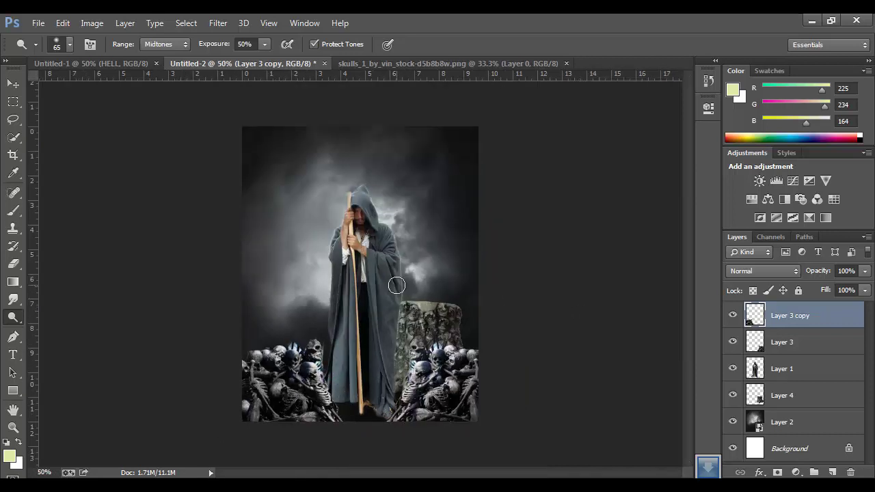
{"action": "key", "text": "ctrl+z"}
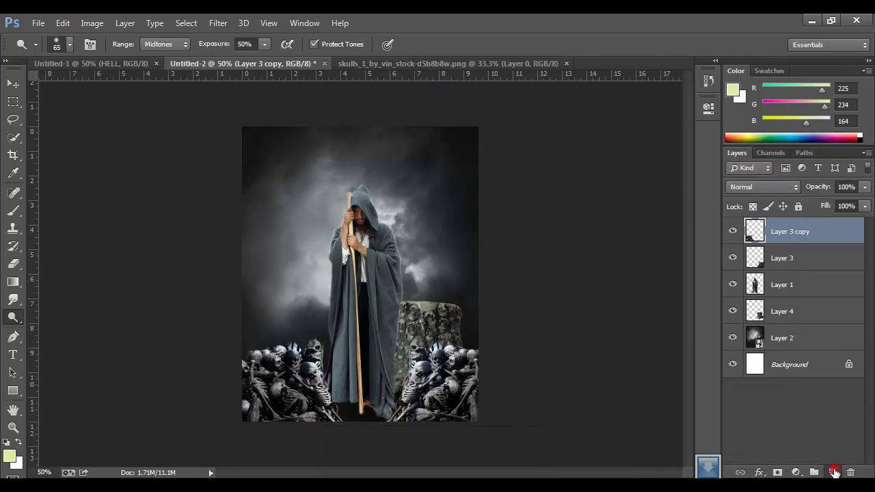
On a new layer, set white as the paint colour and pick the 1200 px cloud brush.
{"action": "left_click", "coordinate": [833, 473]}
{"action": "left_click", "coordinate": [13, 210]}
{"action": "left_click", "coordinate": [10, 457]}
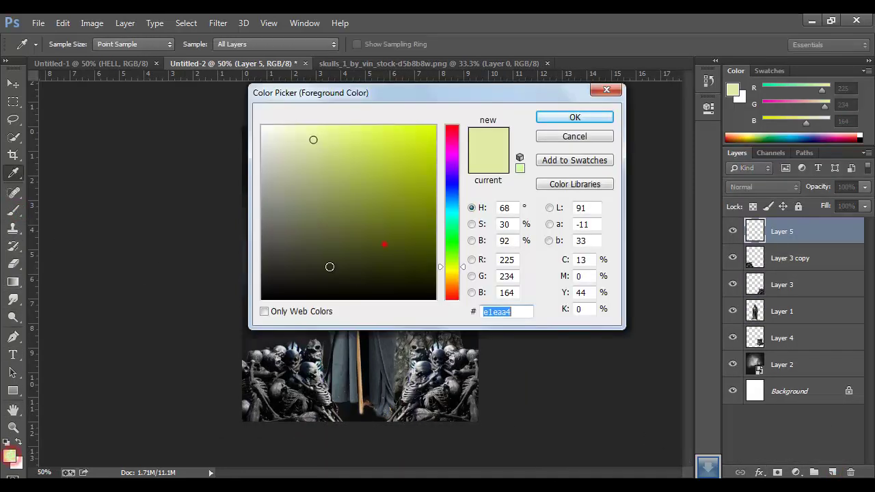
{"action": "left_click_drag", "start_coordinate": [329, 267], "coordinate": [258, 123]}
{"action": "left_click", "coordinate": [575, 117]}
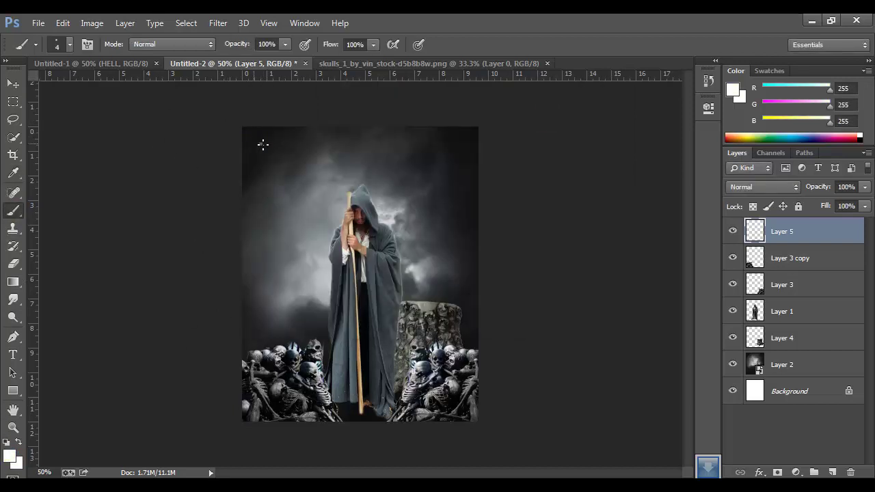
{"action": "right_click", "coordinate": [299, 148]}
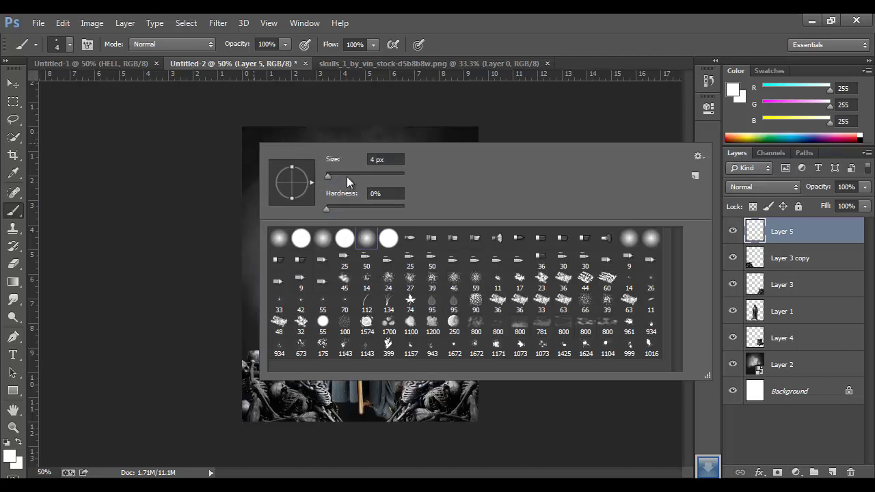
{"action": "left_click", "coordinate": [433, 331]}
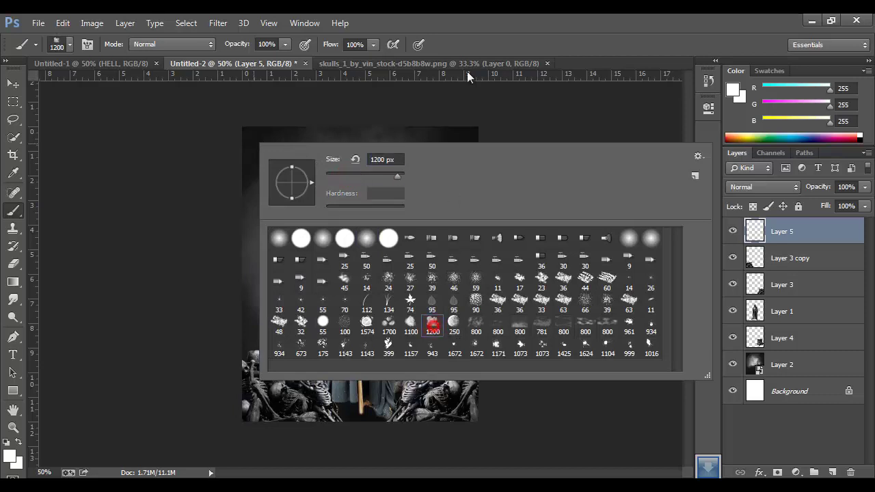
{"action": "key", "text": "Return"}
{"action": "key", "text": "ctrl+minus"}
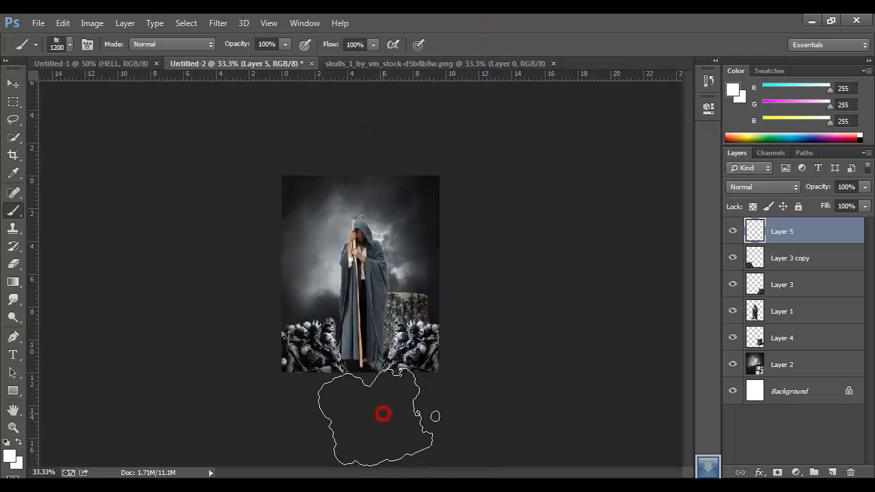
Stamp white fog along the bottom over the skeletons and set the layer to 77% opacity.
{"action": "left_click_drag", "start_coordinate": [380, 414], "coordinate": [392, 410]}
{"action": "left_click", "coordinate": [378, 448]}
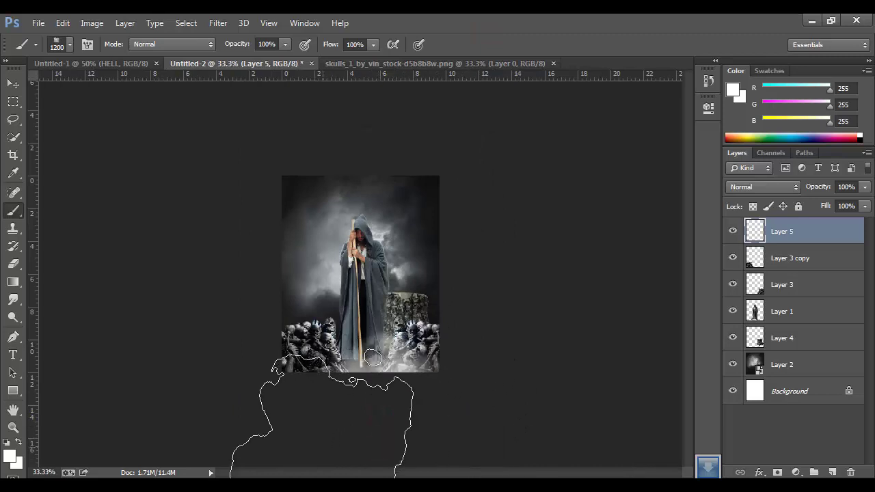
{"action": "left_click", "coordinate": [322, 439]}
{"action": "left_click", "coordinate": [344, 411]}
{"action": "left_click", "coordinate": [390, 412]}
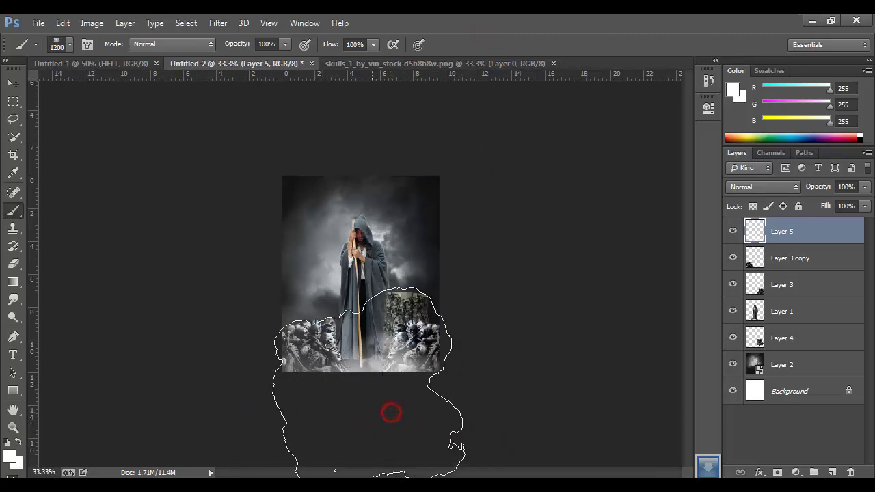
{"action": "left_click", "coordinate": [326, 453]}
{"action": "left_click", "coordinate": [302, 426]}
{"action": "left_click", "coordinate": [328, 417]}
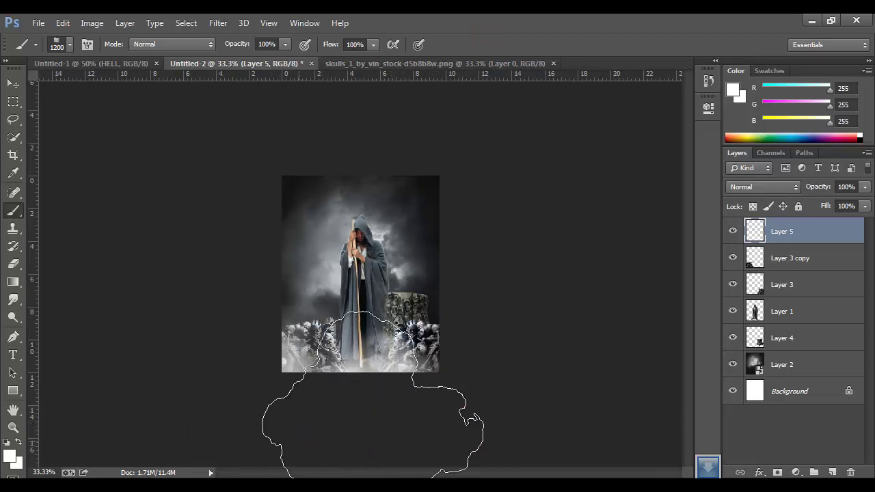
{"action": "left_click", "coordinate": [418, 442]}
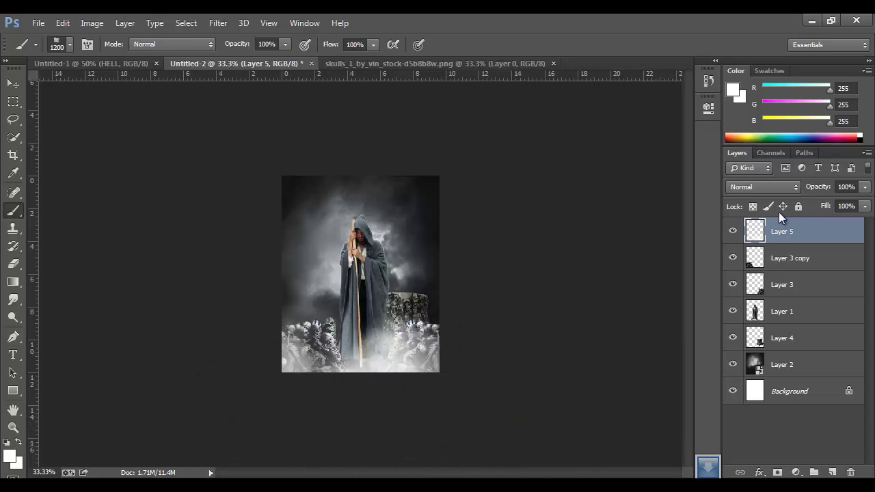
{"action": "left_click_drag", "start_coordinate": [818, 189], "coordinate": [814, 189]}
{"action": "left_click", "coordinate": [348, 387]}
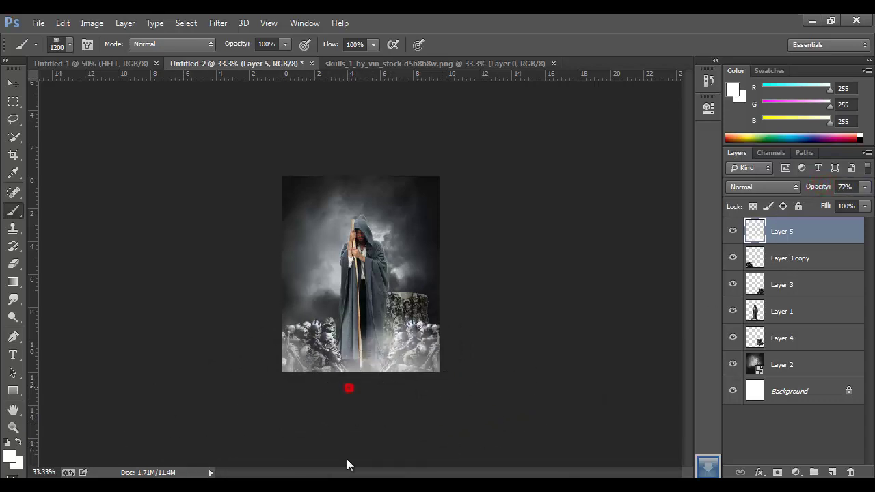
{"action": "left_click", "coordinate": [328, 389]}
Add a Camera Raw radial filter over the figure's face and chest on Layer 1 at Exposure -0.55.
{"action": "key", "text": "ctrl+plus"}
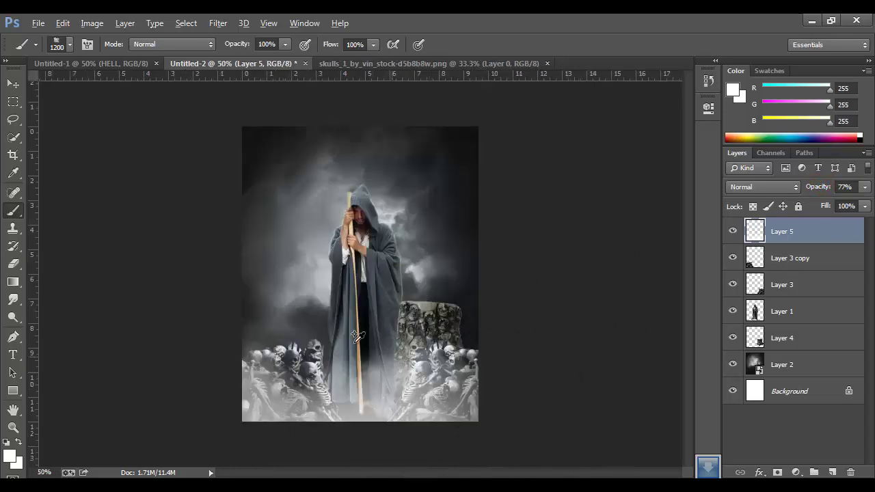
{"action": "left_click", "coordinate": [785, 319]}
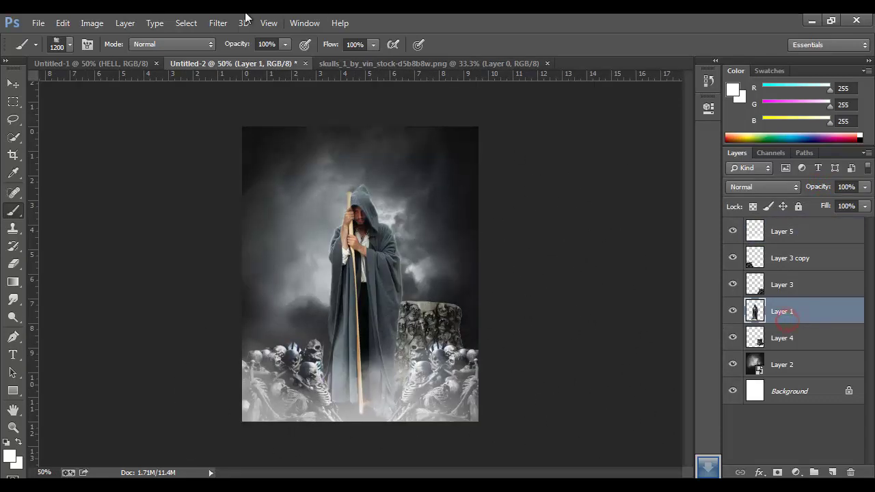
{"action": "left_click", "coordinate": [218, 22]}
{"action": "left_click", "coordinate": [235, 101]}
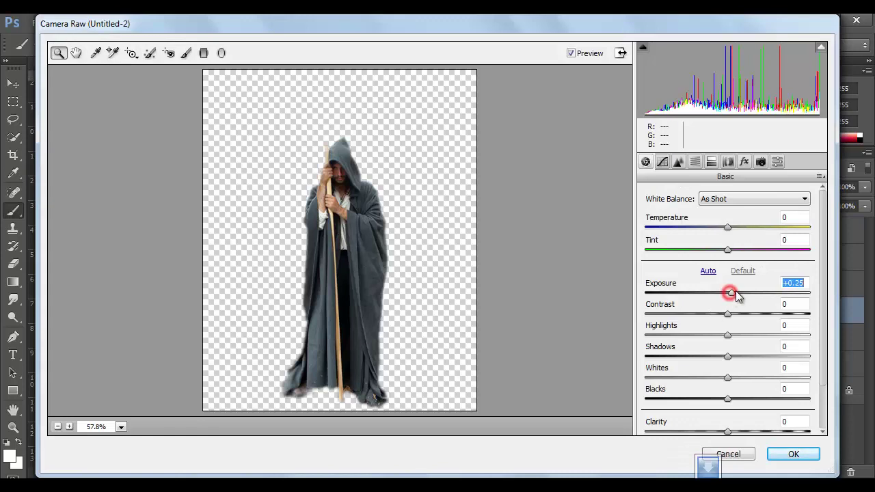
{"action": "left_click", "coordinate": [224, 53]}
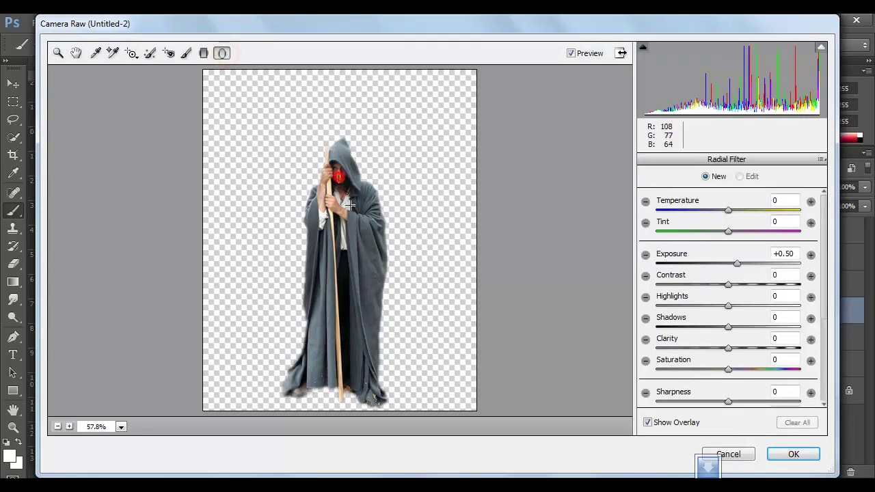
{"action": "left_click_drag", "start_coordinate": [350, 203], "coordinate": [363, 216]}
{"action": "left_click_drag", "start_coordinate": [351, 187], "coordinate": [357, 199]}
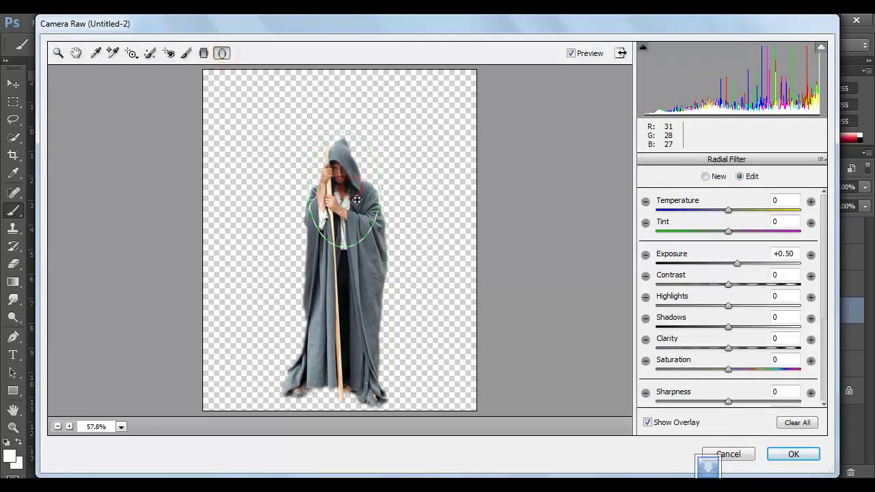
{"action": "left_click_drag", "start_coordinate": [737, 263], "coordinate": [718, 264]}
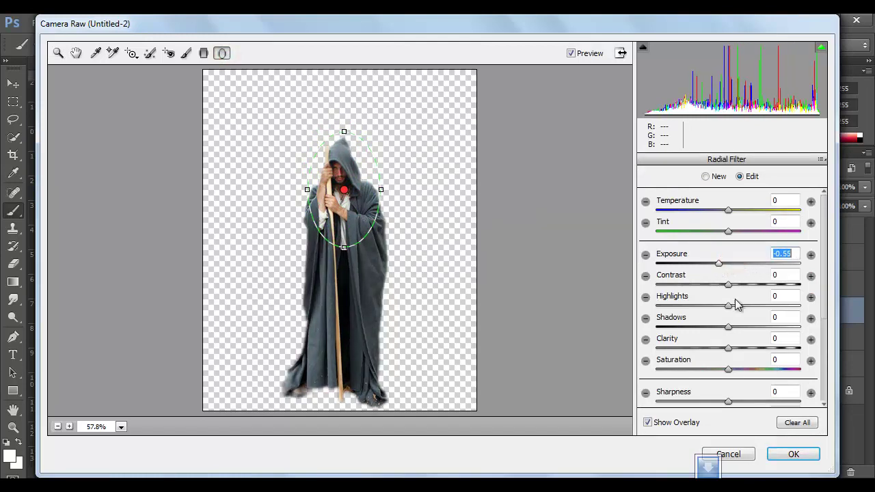
{"action": "left_click", "coordinate": [797, 453]}
Bring the skull image in, scale it down, and place it on the face at about 57% opacity.
{"action": "scroll", "coordinate": [439, 201], "scroll_direction": "up", "scroll_amount": 4}
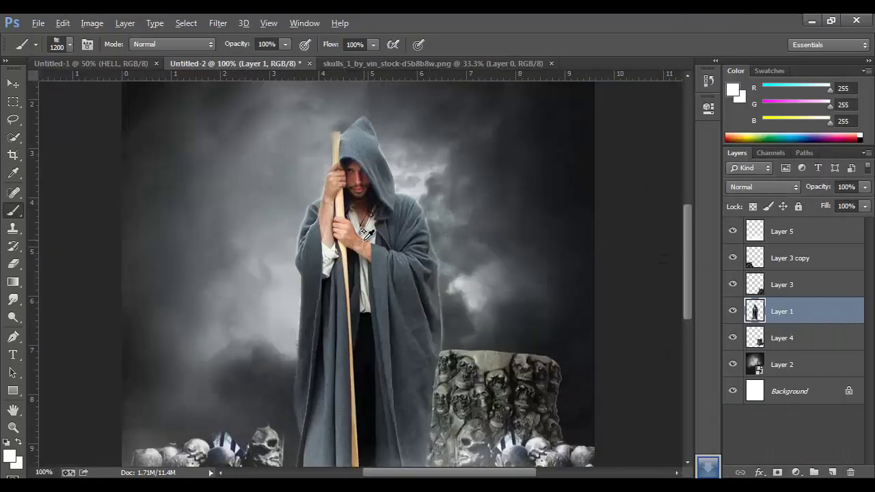
{"action": "left_click_drag", "start_coordinate": [437, 201], "coordinate": [417, 338]}
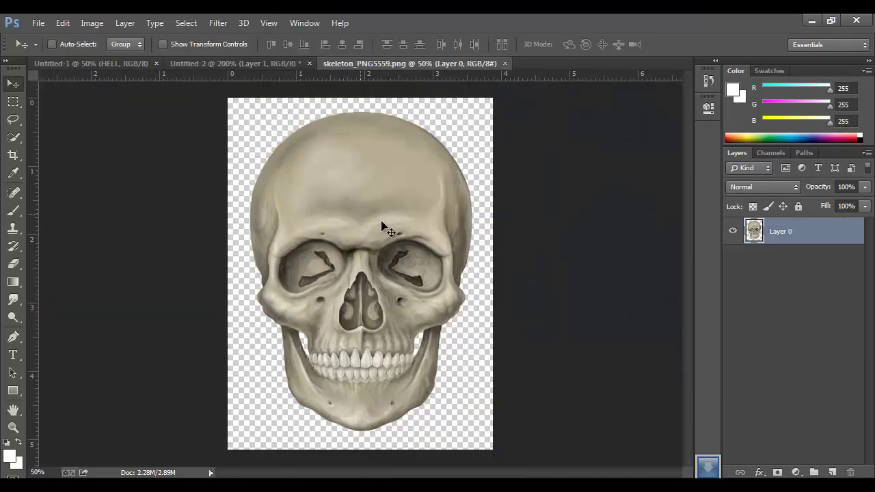
{"action": "mouse_move", "coordinate": [390, 231]}
{"action": "left_mouse_down"}
{"action": "mouse_move", "coordinate": [233, 63]}
{"action": "mouse_move", "coordinate": [352, 224]}
{"action": "left_mouse_up"}
{"action": "key", "text": "ctrl+t"}
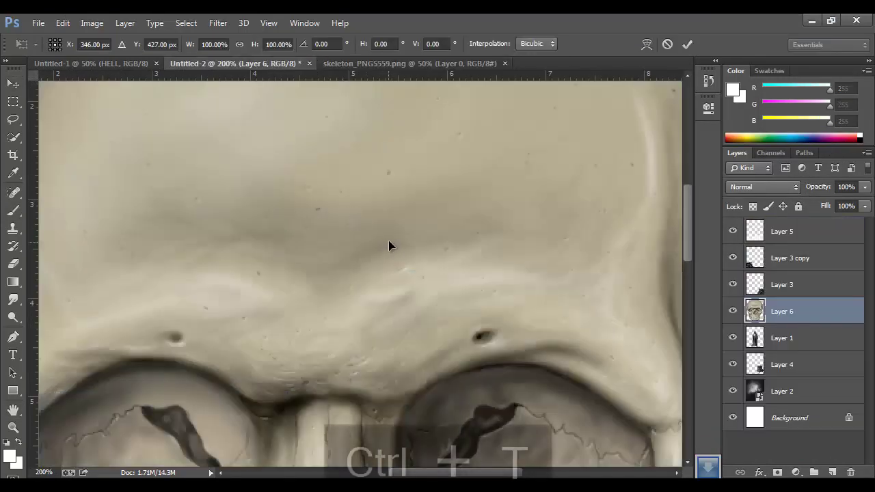
{"action": "key", "text": "ctrl+0"}
{"action": "mouse_move", "coordinate": [470, 109]}
{"action": "left_mouse_down"}
{"action": "mouse_move", "coordinate": [375, 253]}
{"action": "mouse_move", "coordinate": [377, 143]}
{"action": "left_mouse_up"}
{"action": "scroll", "coordinate": [360, 272], "scroll_direction": "up", "scroll_amount": 2}
{"action": "scroll", "coordinate": [373, 187], "scroll_direction": "up", "scroll_amount": 3}
{"action": "scroll", "coordinate": [375, 191], "scroll_direction": "down", "scroll_amount": 1}
{"action": "left_click", "coordinate": [687, 44]}
{"action": "scroll", "coordinate": [439, 155], "scroll_direction": "up", "scroll_amount": 2}
{"action": "left_click_drag", "start_coordinate": [392, 261], "coordinate": [391, 229]}
{"action": "left_click_drag", "start_coordinate": [815, 187], "coordinate": [826, 189]}
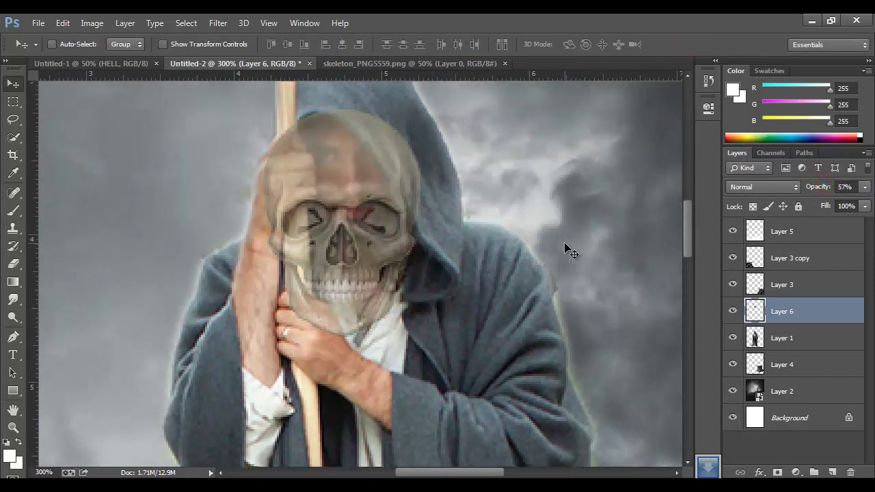
Resize and centre the skull over the face inside the hood, and fade it to 29% opacity.
{"action": "key", "text": "ctrl+t"}
{"action": "left_click_drag", "start_coordinate": [419, 108], "coordinate": [404, 144]}
{"action": "left_click_drag", "start_coordinate": [390, 171], "coordinate": [375, 176]}
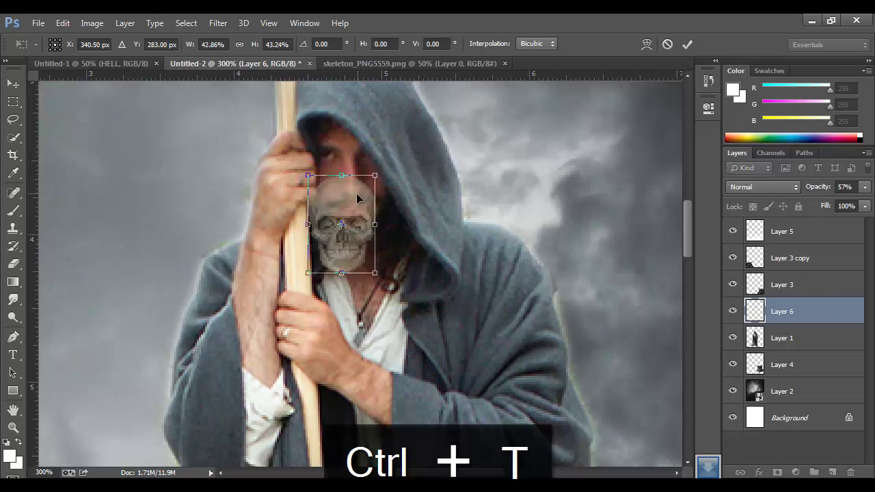
{"action": "mouse_move", "coordinate": [371, 261]}
{"action": "left_mouse_down"}
{"action": "mouse_move", "coordinate": [370, 210]}
{"action": "mouse_move", "coordinate": [404, 247]}
{"action": "left_mouse_up"}
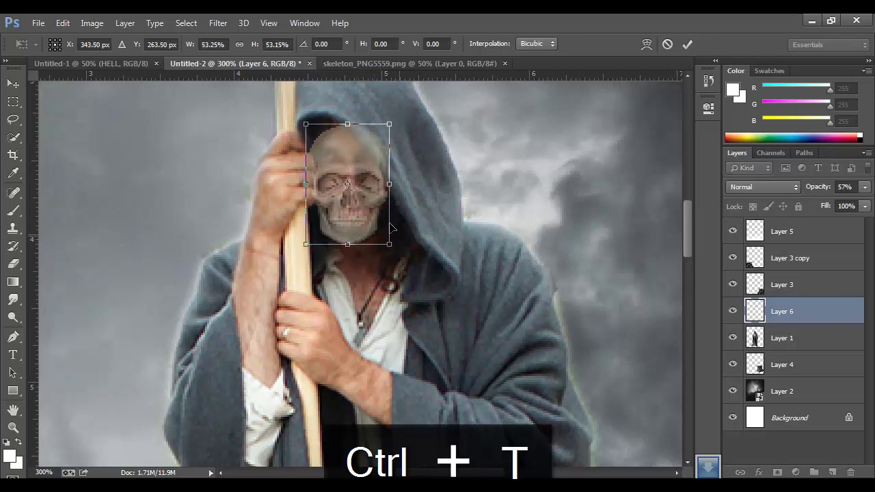
{"action": "mouse_move", "coordinate": [374, 219]}
{"action": "left_mouse_down"}
{"action": "mouse_move", "coordinate": [384, 200]}
{"action": "mouse_move", "coordinate": [405, 240]}
{"action": "left_mouse_up"}
{"action": "left_click_drag", "start_coordinate": [385, 207], "coordinate": [371, 210]}
{"action": "left_click", "coordinate": [690, 42]}
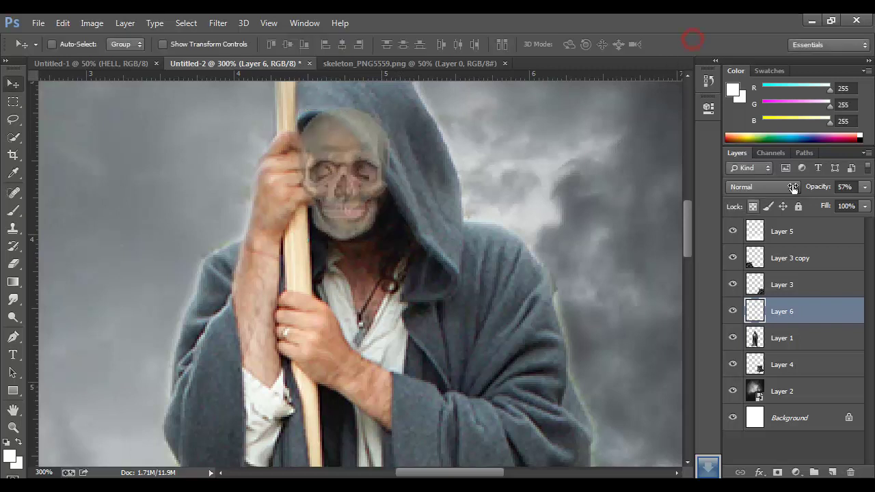
{"action": "left_click_drag", "start_coordinate": [805, 192], "coordinate": [797, 191]}
{"action": "mouse_move", "coordinate": [346, 175]}
{"action": "left_mouse_down"}
{"action": "mouse_move", "coordinate": [359, 177]}
{"action": "mouse_move", "coordinate": [354, 171]}
{"action": "left_mouse_up"}
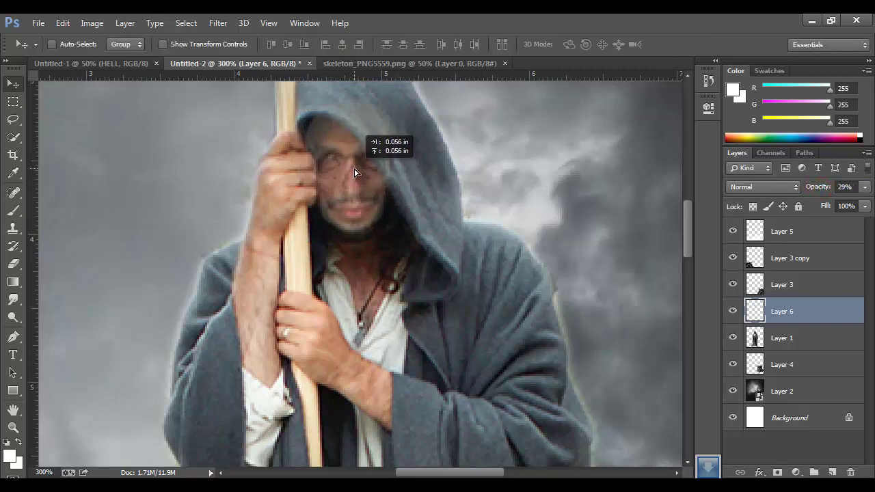
Enlarge the skull slightly over the face and erase part of it near the eye.
{"action": "key", "text": "ctrl+t"}
{"action": "left_click_drag", "start_coordinate": [305, 234], "coordinate": [385, 207]}
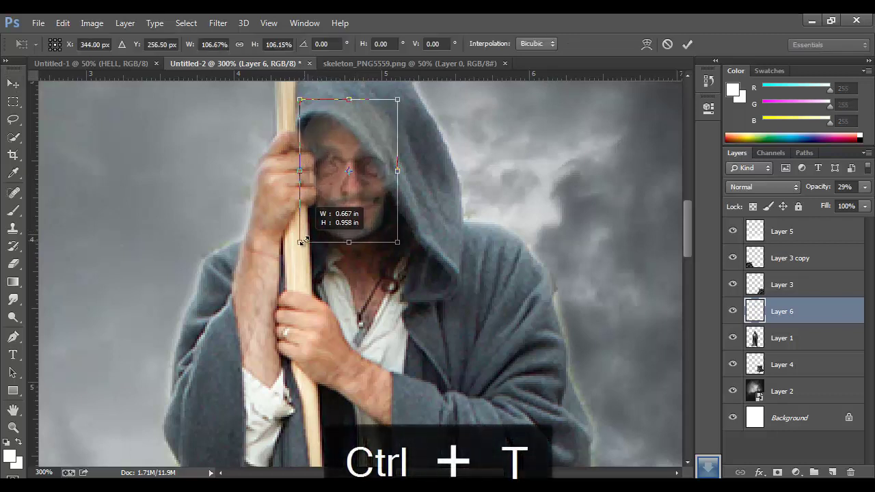
{"action": "left_click", "coordinate": [687, 44]}
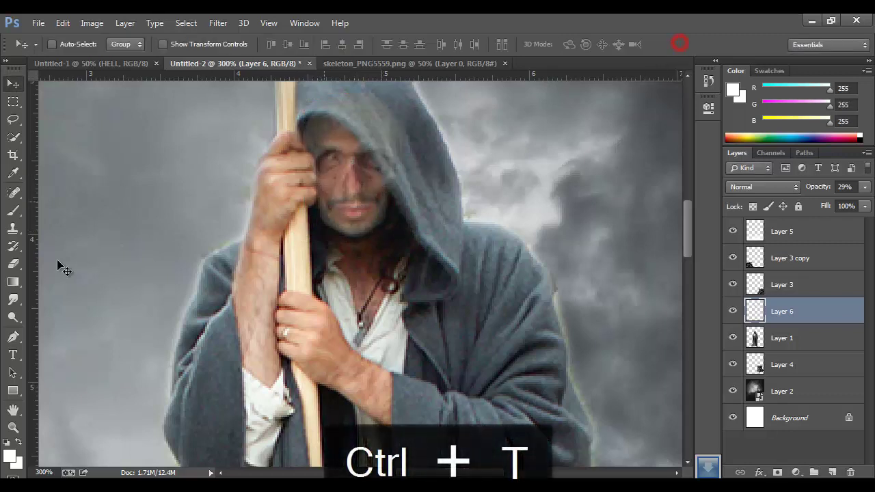
{"action": "left_click", "coordinate": [13, 263]}
{"action": "left_click_drag", "start_coordinate": [283, 172], "coordinate": [315, 149]}
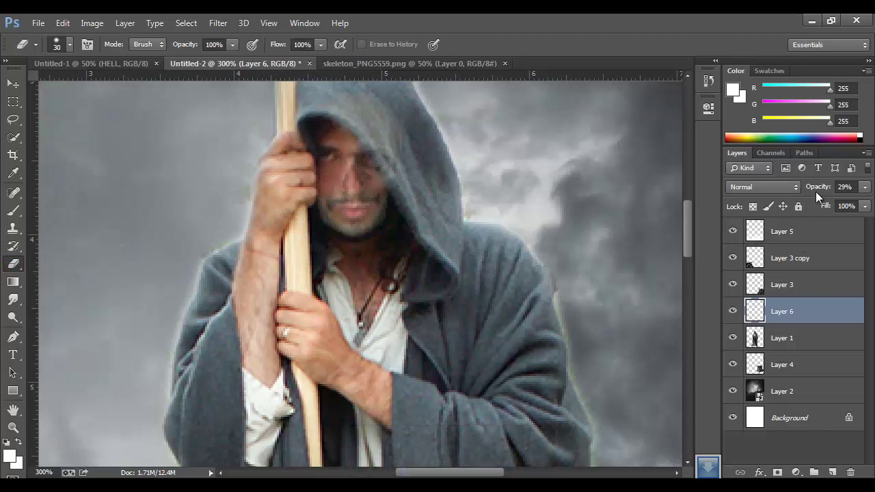
Set the skull to 63% opacity, erase its spill off the hood, bring it to the top, and add a layer above.
{"action": "left_click_drag", "start_coordinate": [822, 189], "coordinate": [840, 188]}
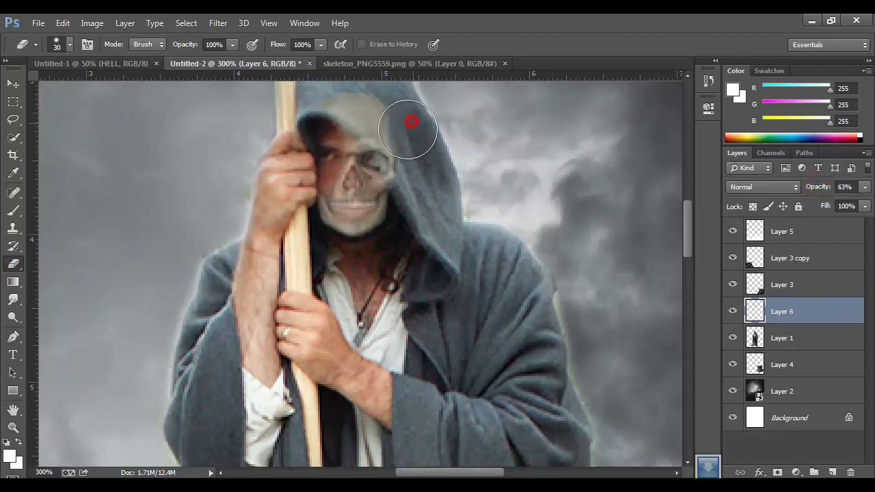
{"action": "mouse_move", "coordinate": [365, 96]}
{"action": "left_mouse_down"}
{"action": "mouse_move", "coordinate": [414, 145]}
{"action": "mouse_move", "coordinate": [404, 133]}
{"action": "mouse_move", "coordinate": [420, 167]}
{"action": "mouse_move", "coordinate": [414, 147]}
{"action": "mouse_move", "coordinate": [370, 99]}
{"action": "mouse_move", "coordinate": [420, 190]}
{"action": "left_mouse_up"}
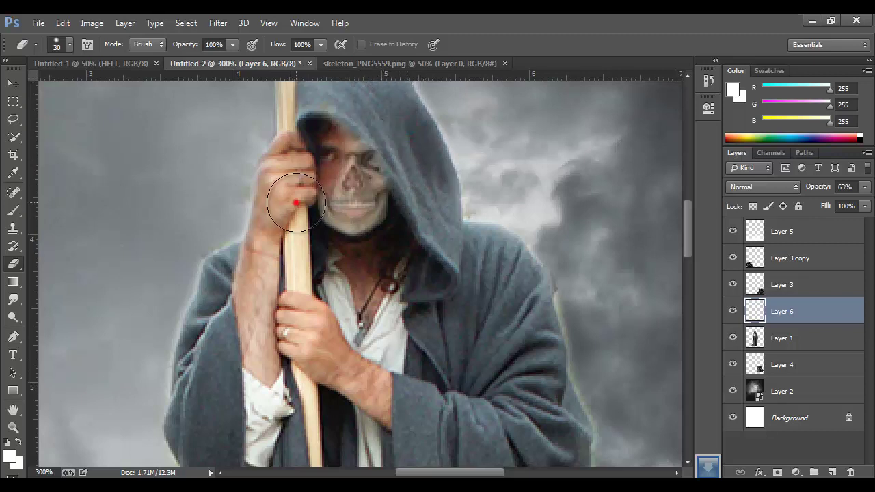
{"action": "mouse_move", "coordinate": [293, 205]}
{"action": "left_mouse_down"}
{"action": "mouse_move", "coordinate": [295, 218]}
{"action": "mouse_move", "coordinate": [298, 160]}
{"action": "mouse_move", "coordinate": [312, 170]}
{"action": "mouse_move", "coordinate": [322, 156]}
{"action": "mouse_move", "coordinate": [308, 176]}
{"action": "mouse_move", "coordinate": [296, 233]}
{"action": "left_mouse_up"}
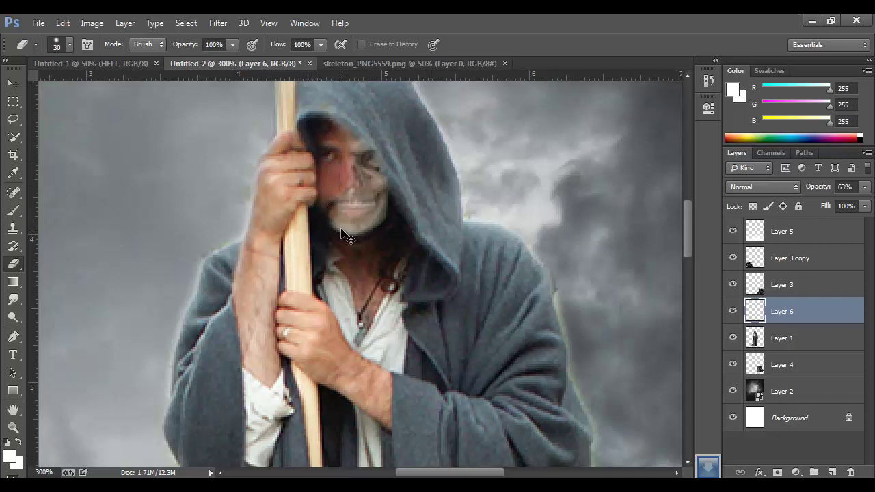
{"action": "key", "text": "ctrl+shift+bracketright"}
{"action": "left_click", "coordinate": [832, 472]}
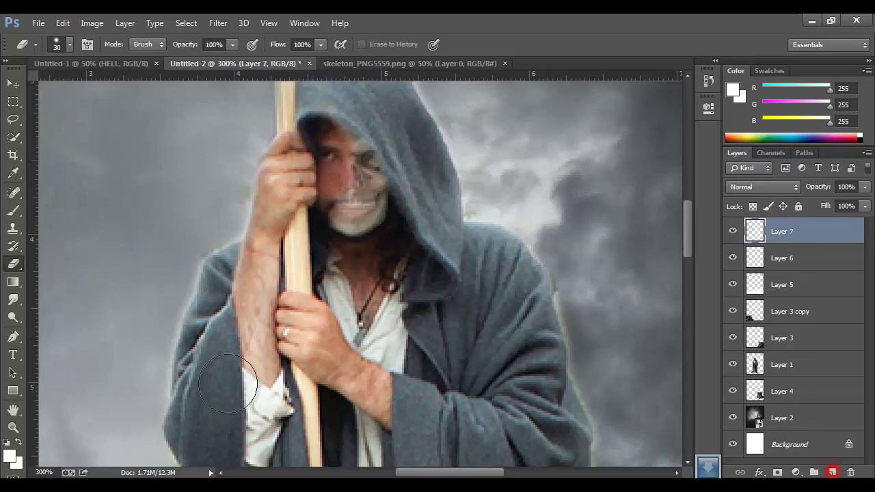
Set up an orange paint colour and a small 60 px round brush for the eye.
{"action": "left_click", "coordinate": [11, 212]}
{"action": "left_click", "coordinate": [10, 457]}
{"action": "left_click_drag", "start_coordinate": [448, 235], "coordinate": [456, 290]}
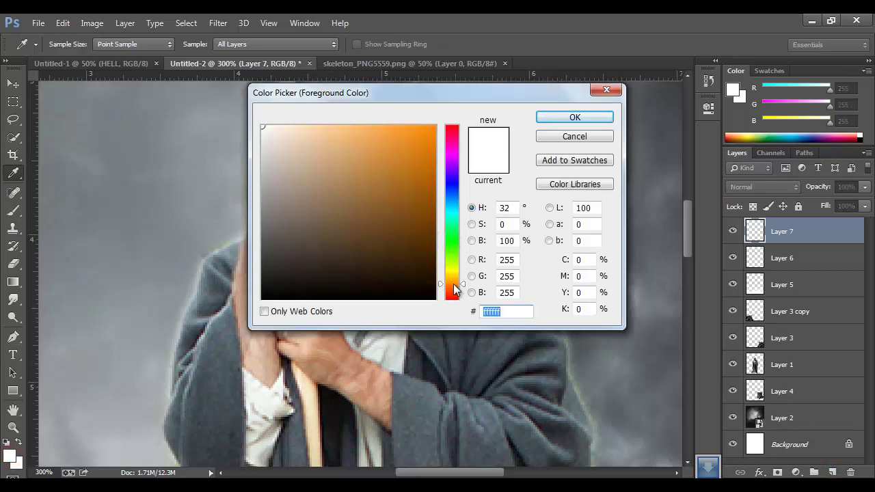
{"action": "left_click_drag", "start_coordinate": [379, 133], "coordinate": [406, 129]}
{"action": "left_click", "coordinate": [580, 116]}
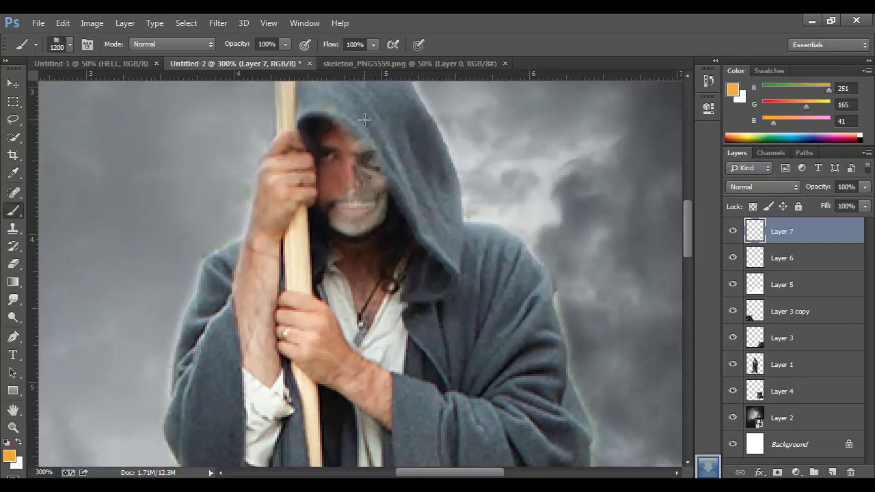
{"action": "right_click", "coordinate": [370, 164]}
{"action": "left_click_drag", "start_coordinate": [511, 179], "coordinate": [506, 186]}
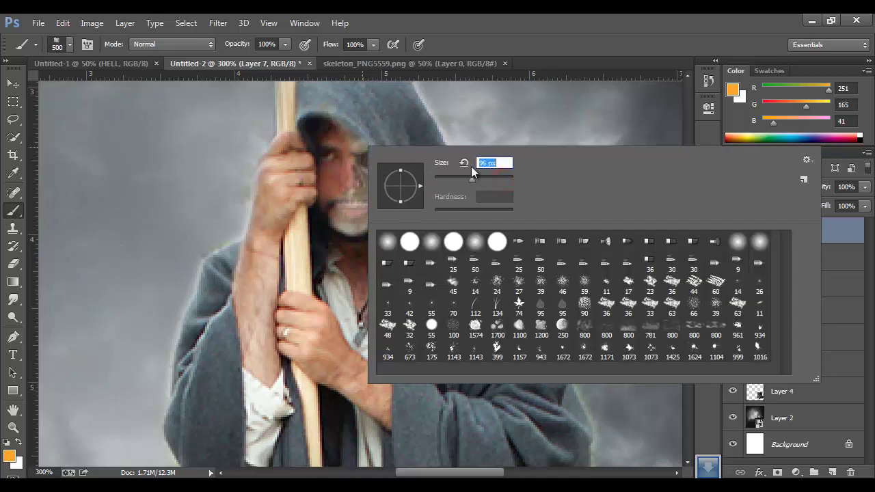
{"action": "type", "text": "60"}
{"action": "key", "text": "Return"}
{"action": "right_click", "coordinate": [363, 173]}
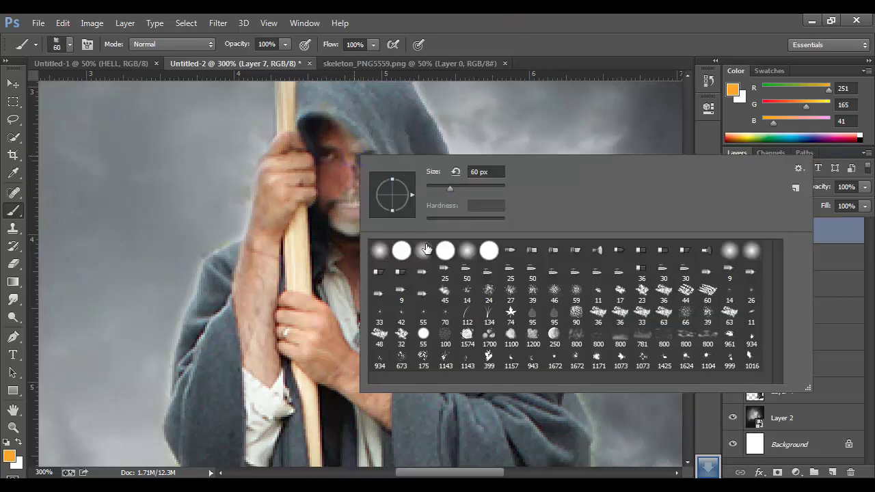
{"action": "double_click", "coordinate": [465, 250]}
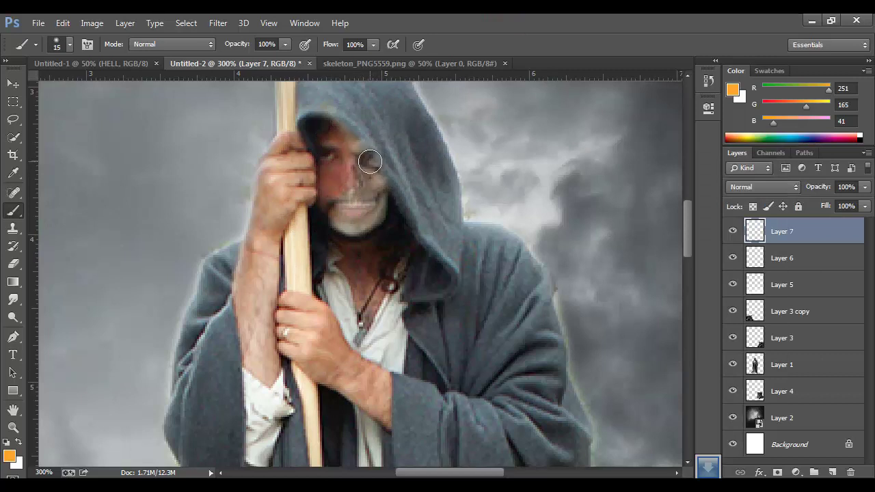
{"action": "left_click", "coordinate": [20, 441]}
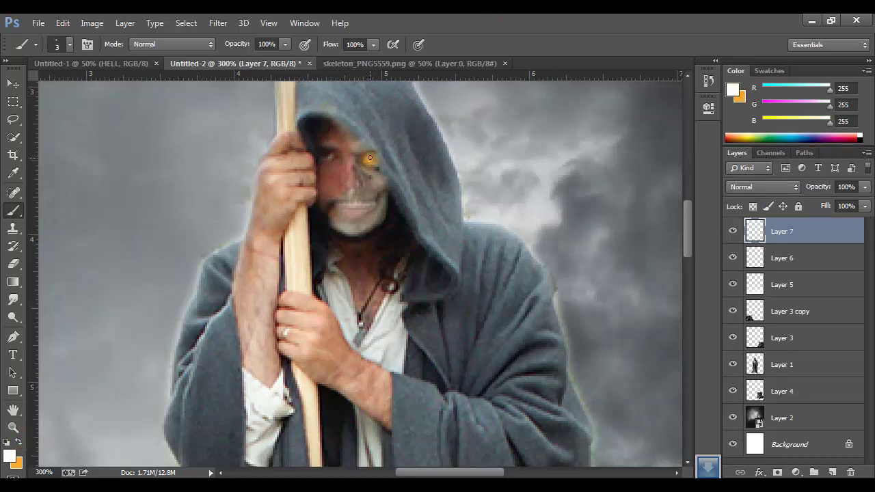
Enlarge the eye glow to about 130% and set Layer 7 to Screen at 83% opacity.
{"action": "key", "text": "ctrl+t"}
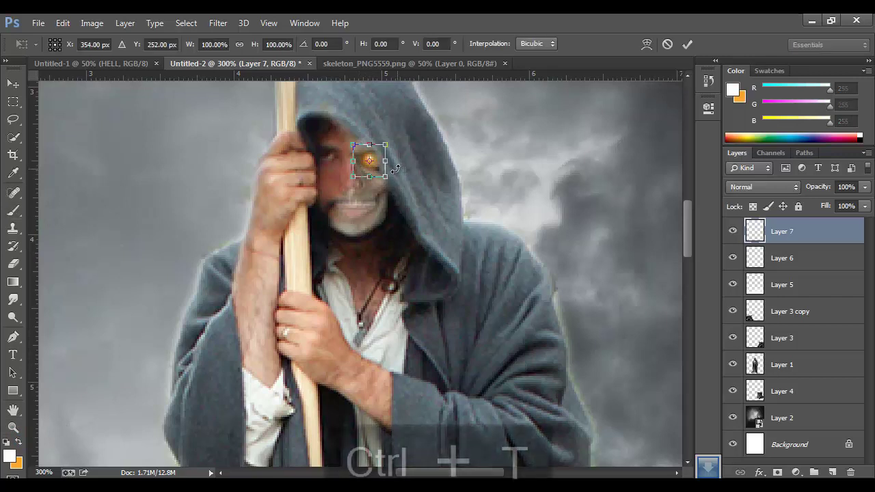
{"action": "left_click_drag", "start_coordinate": [387, 178], "coordinate": [395, 183]}
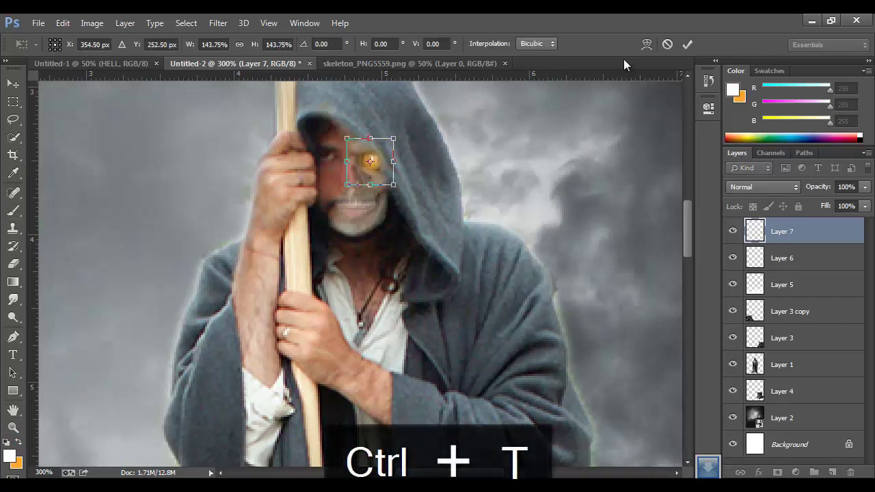
{"action": "left_click", "coordinate": [687, 43]}
{"action": "left_click", "coordinate": [782, 186]}
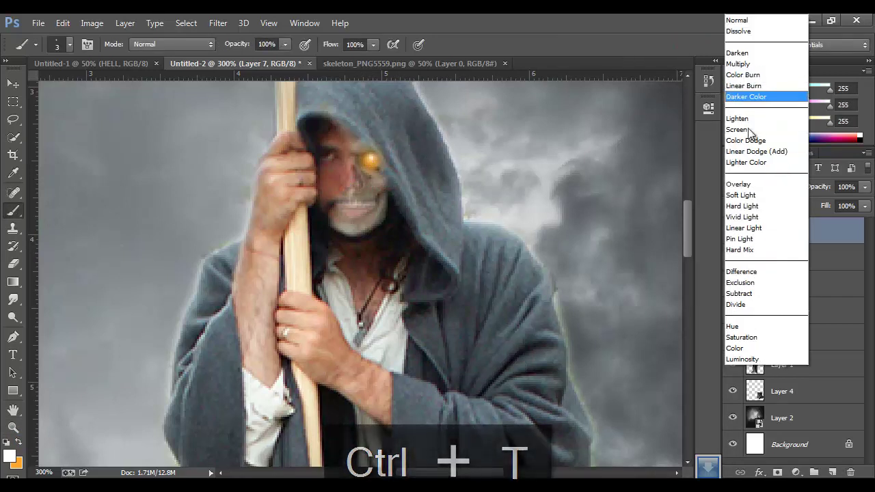
{"action": "left_click", "coordinate": [742, 129]}
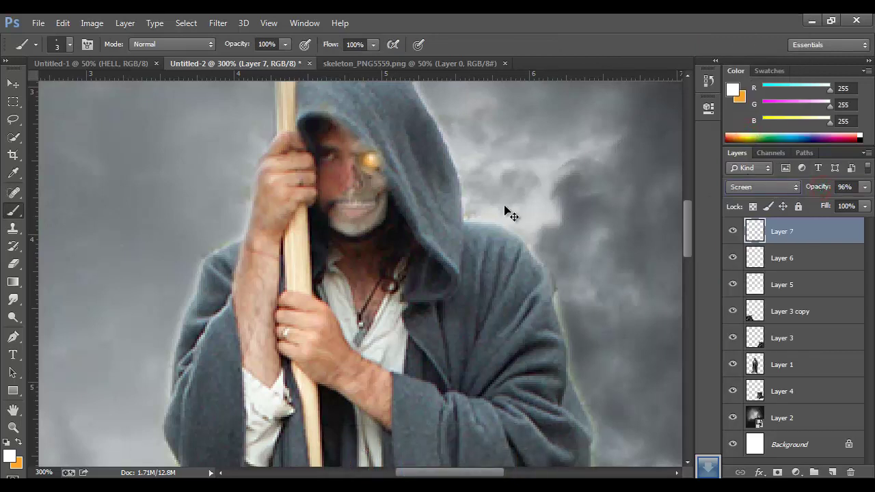
{"action": "key", "text": "ctrl+t"}
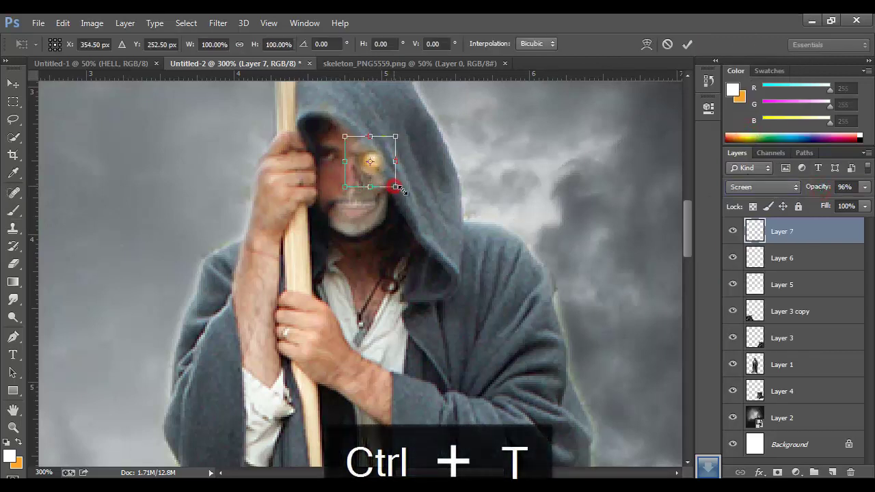
{"action": "left_click_drag", "start_coordinate": [395, 186], "coordinate": [400, 191]}
{"action": "left_click", "coordinate": [687, 43]}
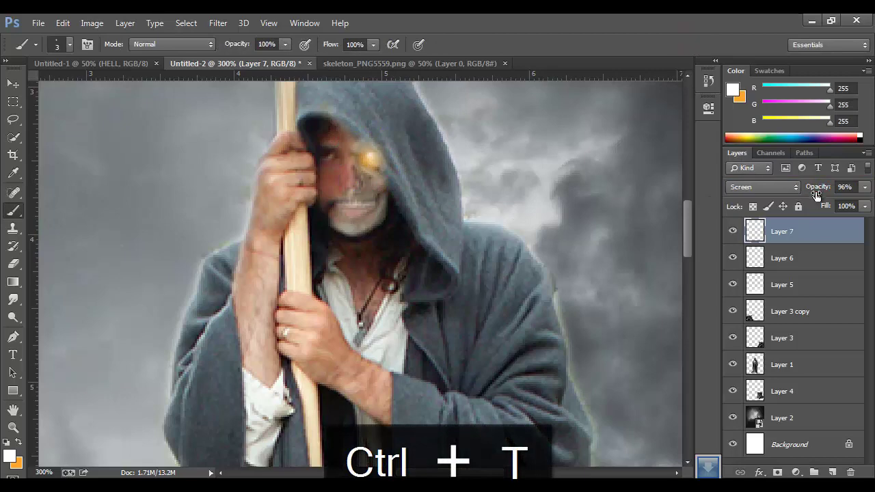
{"action": "left_click_drag", "start_coordinate": [815, 196], "coordinate": [824, 184]}
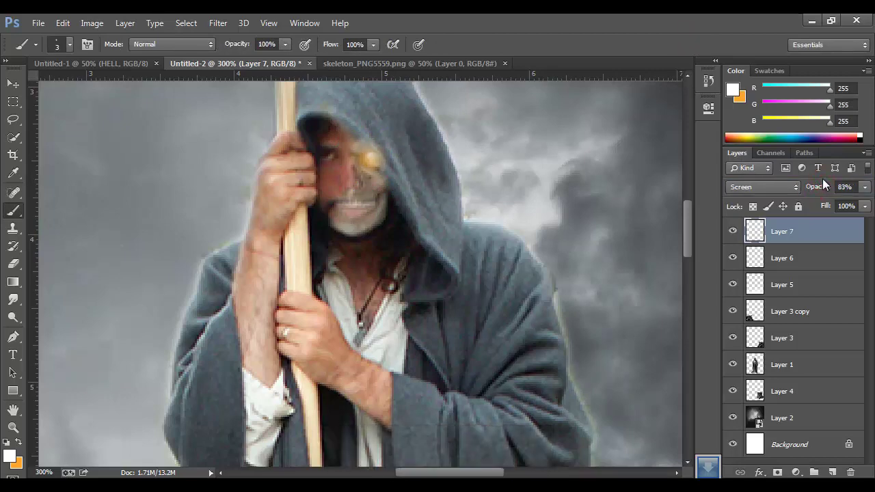
{"action": "key", "text": "ctrl+1"}
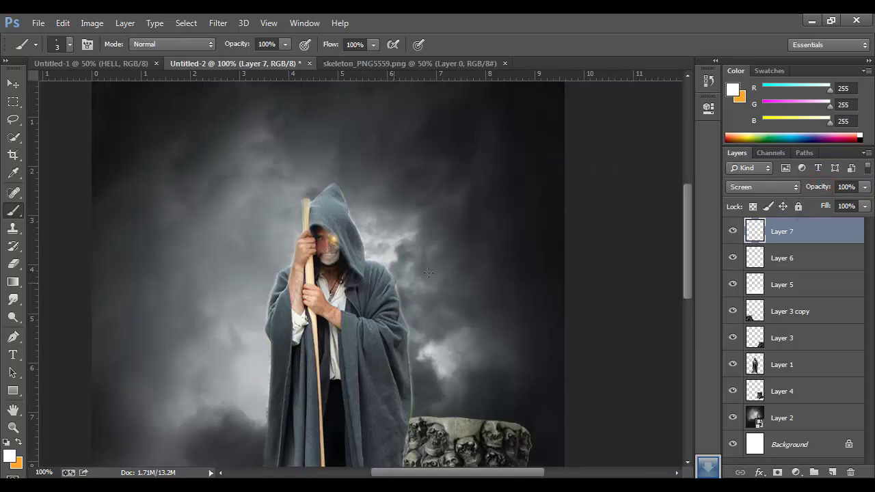
Try Overlay and Soft Light on the eye glow layer, then return it to Screen.
{"action": "left_click", "coordinate": [760, 186]}
{"action": "left_click", "coordinate": [754, 187]}
{"action": "left_click", "coordinate": [756, 191]}
{"action": "left_click", "coordinate": [758, 194]}
{"action": "left_click", "coordinate": [758, 188]}
{"action": "left_click", "coordinate": [756, 130]}
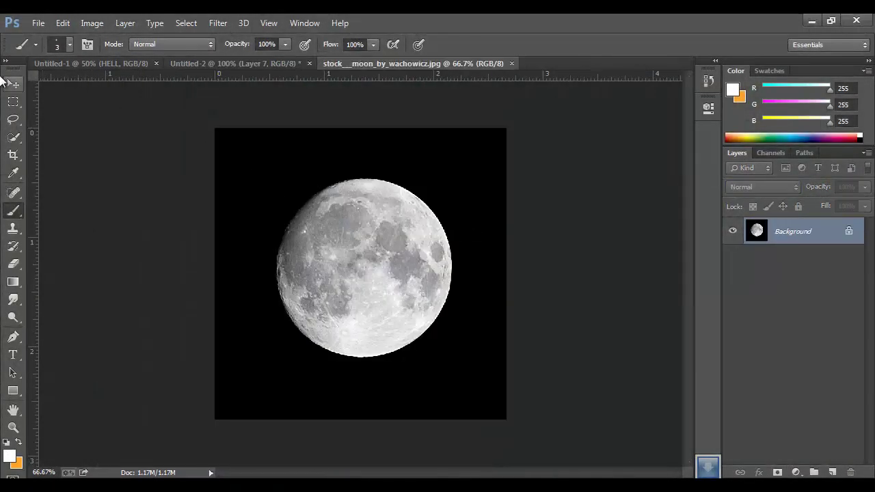
Quick-select the moon disc and refine its edge with Smooth 27 and Feather 10.1 px.
{"action": "left_click", "coordinate": [12, 82]}
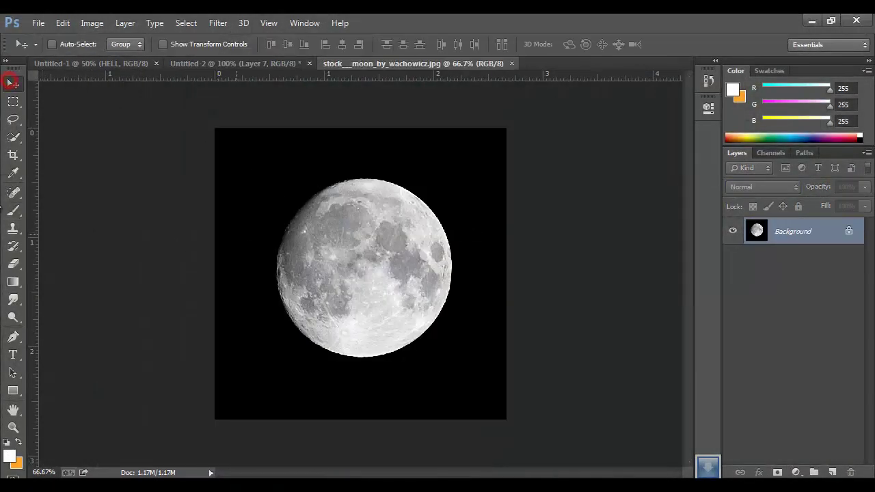
{"action": "left_click", "coordinate": [14, 138]}
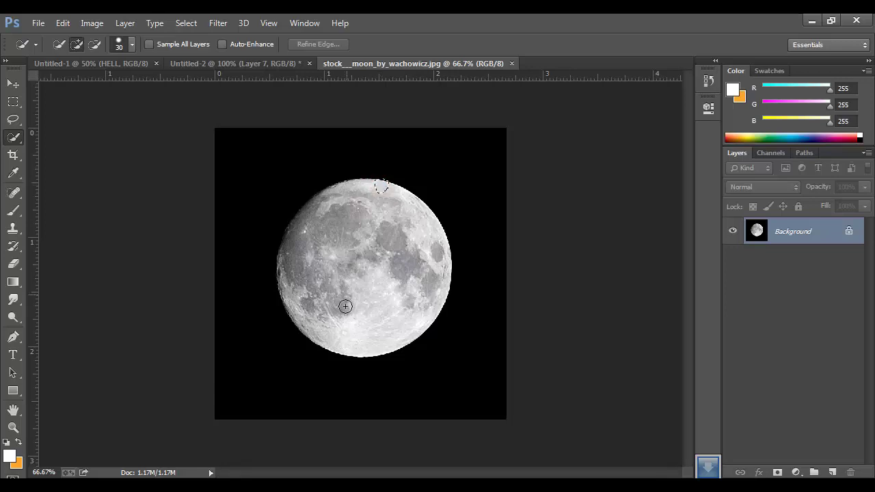
{"action": "left_click_drag", "start_coordinate": [345, 306], "coordinate": [366, 341]}
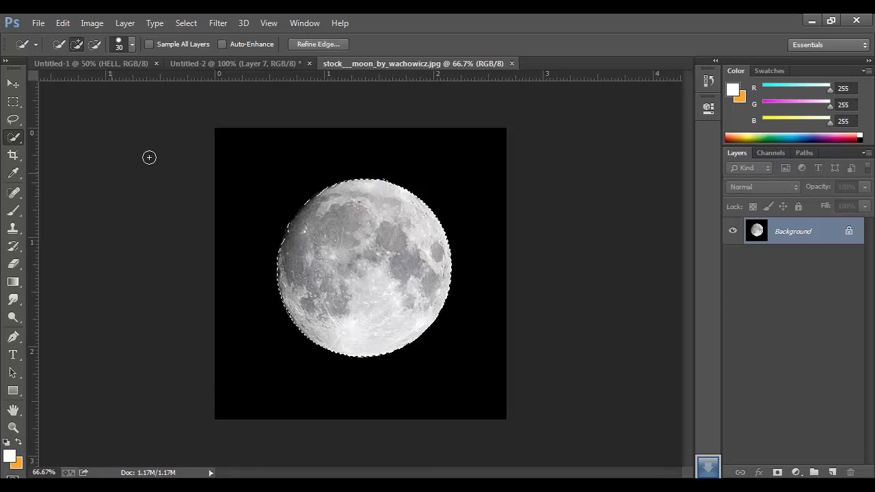
{"action": "left_click", "coordinate": [331, 47]}
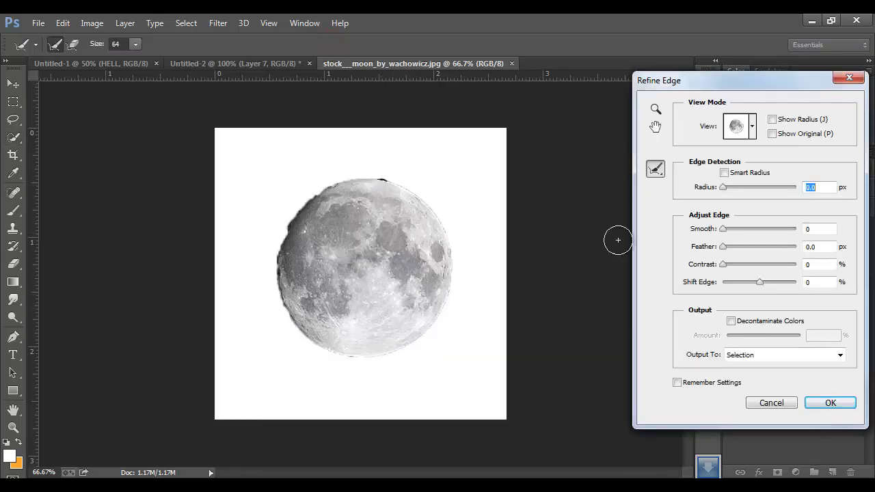
{"action": "mouse_move", "coordinate": [403, 194]}
{"action": "left_mouse_down"}
{"action": "mouse_move", "coordinate": [357, 175]}
{"action": "mouse_move", "coordinate": [269, 256]}
{"action": "mouse_move", "coordinate": [334, 351]}
{"action": "mouse_move", "coordinate": [449, 280]}
{"action": "mouse_move", "coordinate": [404, 190]}
{"action": "left_mouse_up"}
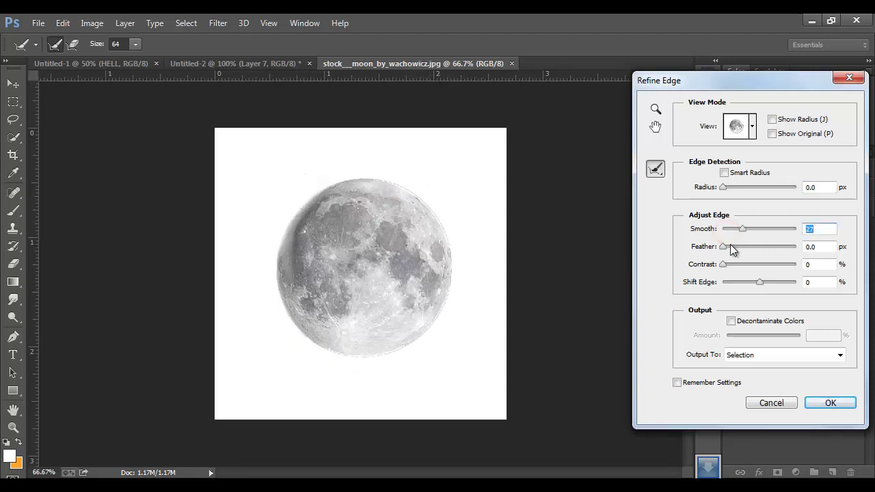
{"action": "left_click_drag", "start_coordinate": [725, 246], "coordinate": [752, 250]}
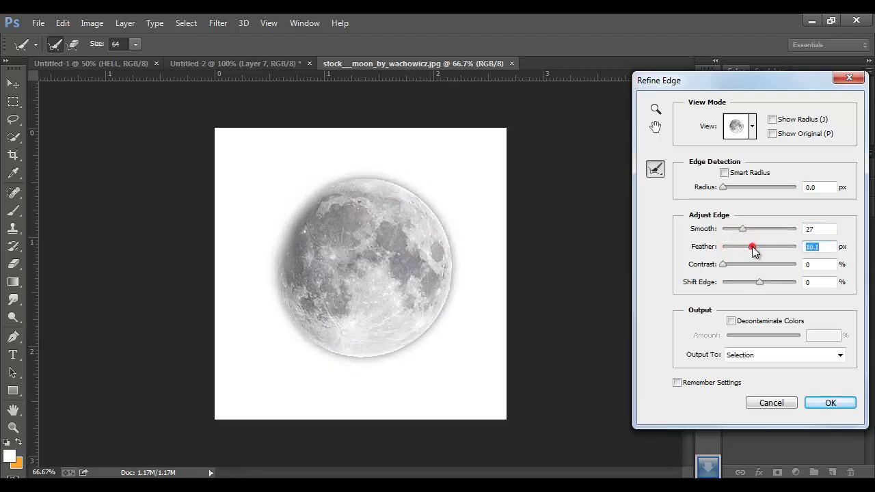
{"action": "left_click", "coordinate": [830, 403]}
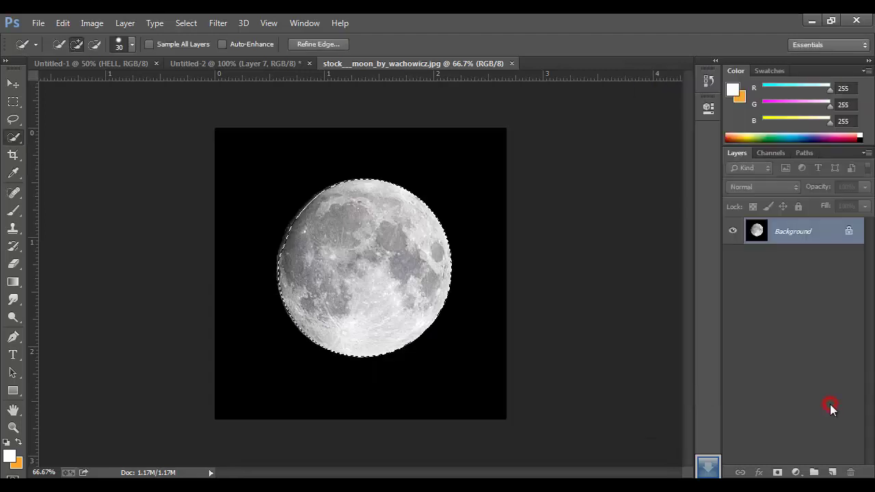
Mask away the black sky and drag the moon into Untitled-2 as Layer 8.
{"action": "left_click", "coordinate": [778, 471]}
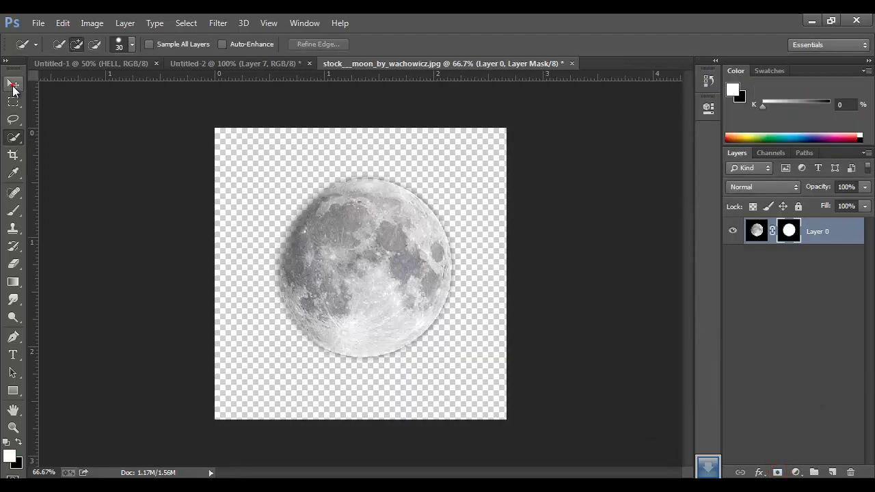
{"action": "left_click", "coordinate": [13, 84]}
{"action": "mouse_move", "coordinate": [371, 228]}
{"action": "left_mouse_down"}
{"action": "mouse_move", "coordinate": [361, 234]}
{"action": "mouse_move", "coordinate": [366, 242]}
{"action": "left_mouse_up"}
Deselect and scale the moon up to about 150%.
{"action": "key", "text": "ctrl+minus"}
{"action": "key", "text": "ctrl+minus"}
{"action": "key", "text": "ctrl+d"}
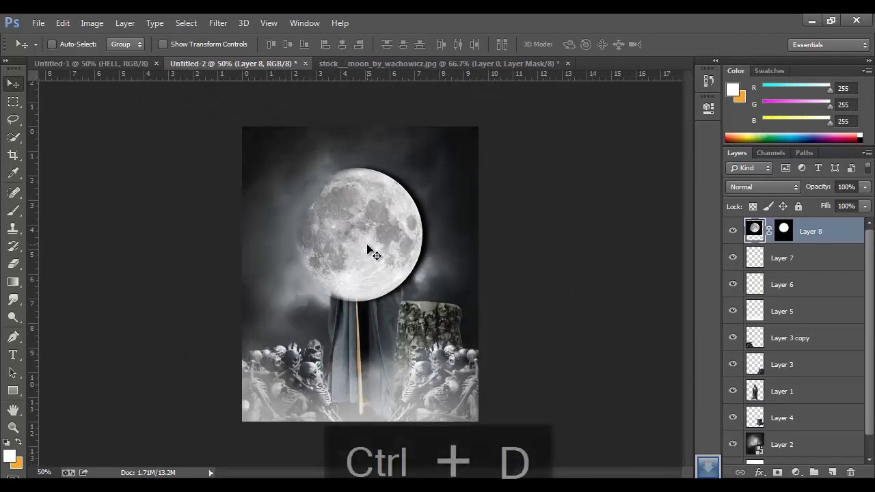
{"action": "key", "text": "ctrl+t"}
{"action": "left_click_drag", "start_coordinate": [449, 137], "coordinate": [519, 82]}
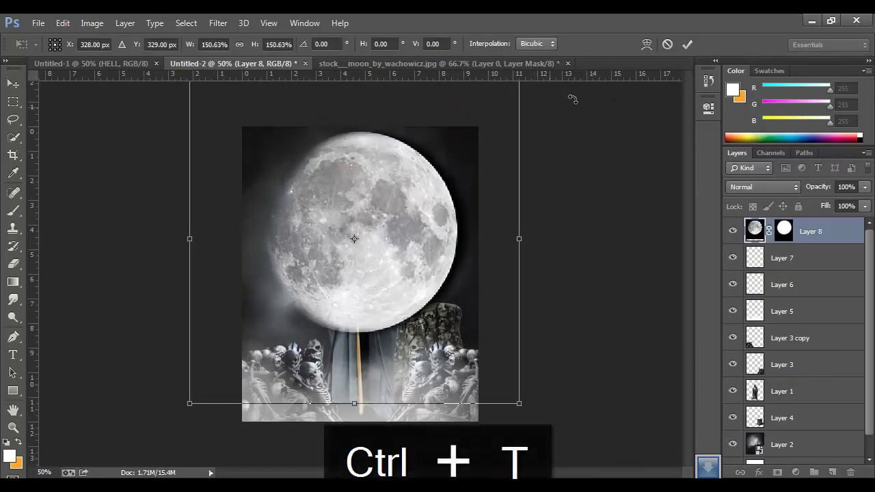
{"action": "key", "text": "Return"}
Move Layer 8 below the hooded figure, apply its mask permanently, and nudge the moon up-left.
{"action": "left_click_drag", "start_coordinate": [815, 233], "coordinate": [812, 437]}
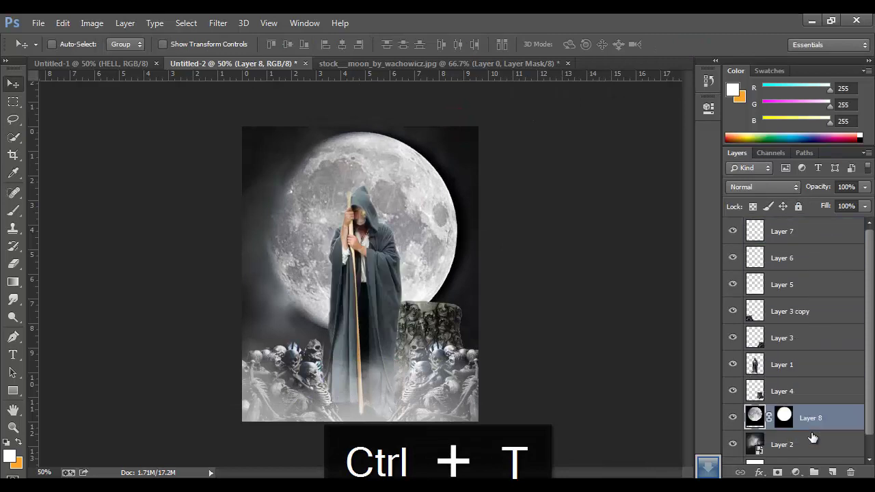
{"action": "scroll", "coordinate": [809, 413], "scroll_direction": "down", "scroll_amount": 1}
{"action": "left_click", "coordinate": [784, 397]}
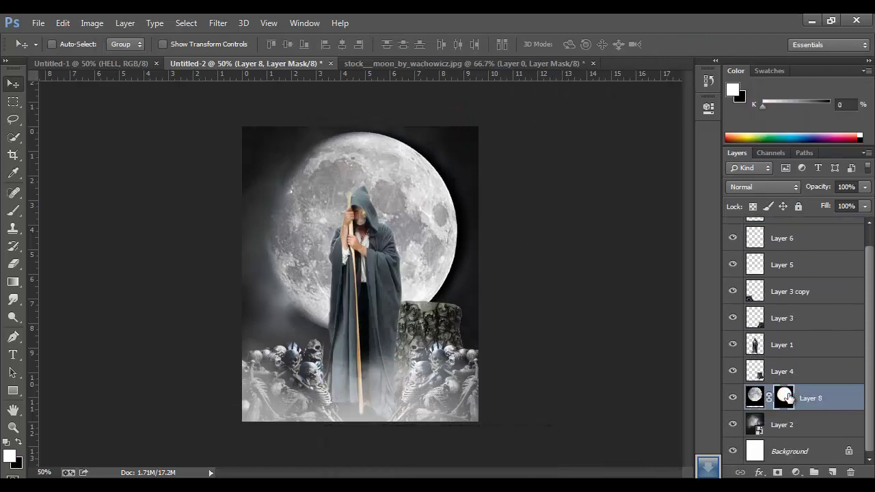
{"action": "left_click_drag", "start_coordinate": [832, 450], "coordinate": [852, 473]}
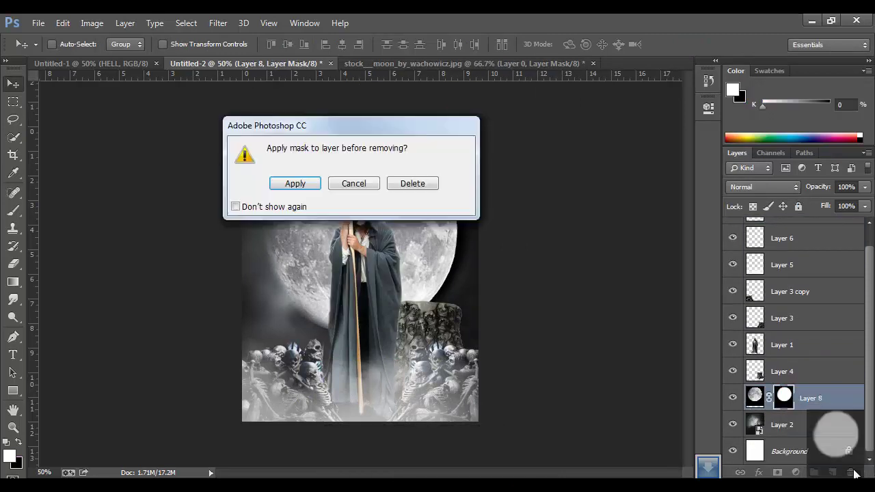
{"action": "left_click", "coordinate": [305, 185]}
{"action": "left_click_drag", "start_coordinate": [400, 208], "coordinate": [396, 201]}
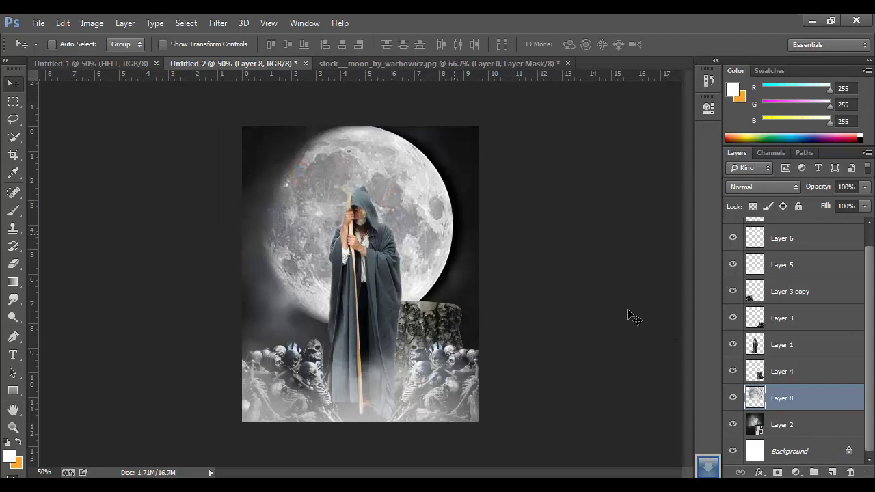
Shrink the skull-covered rock on Layer 4 to about 87.5%.
{"action": "left_click", "coordinate": [778, 373]}
{"action": "key", "text": "ctrl+t"}
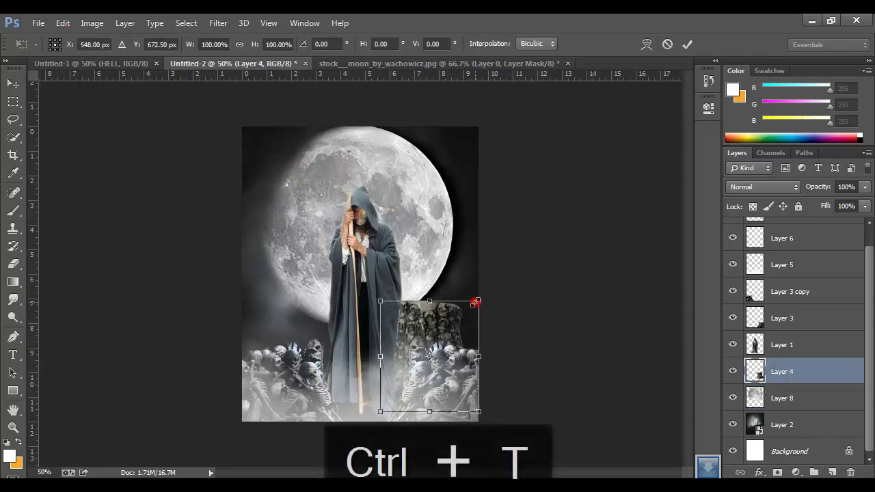
{"action": "mouse_move", "coordinate": [478, 300]}
{"action": "left_mouse_down"}
{"action": "mouse_move", "coordinate": [456, 348]}
{"action": "mouse_move", "coordinate": [457, 341]}
{"action": "left_mouse_up"}
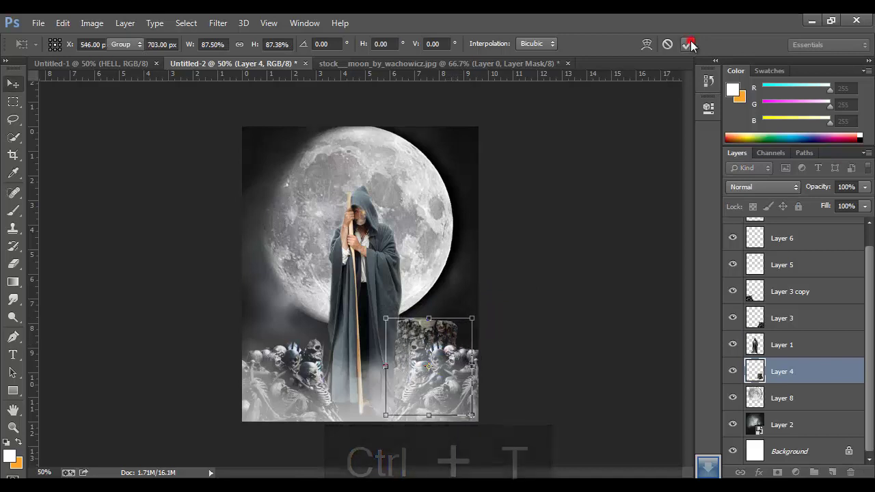
{"action": "key", "text": "Return"}
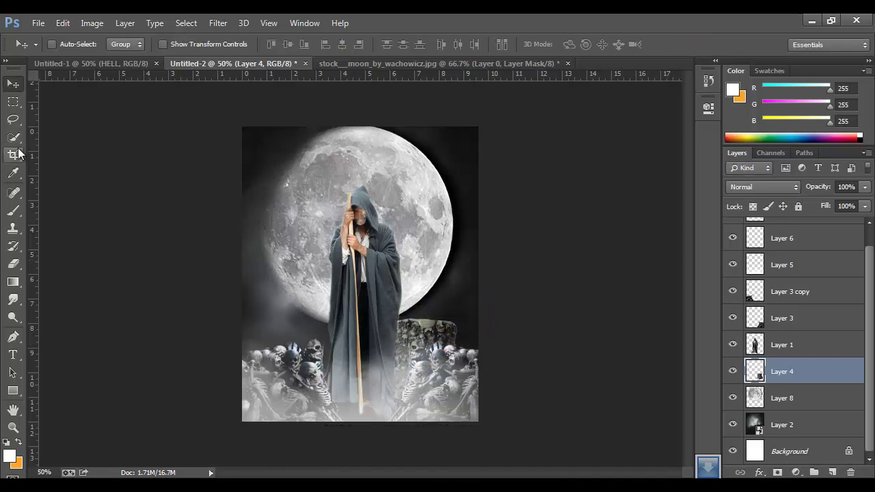
Extend the crop frame above and below the image and commit it, redoing the crop once.
{"action": "left_click", "coordinate": [13, 154]}
{"action": "left_click_drag", "start_coordinate": [361, 127], "coordinate": [361, 111]}
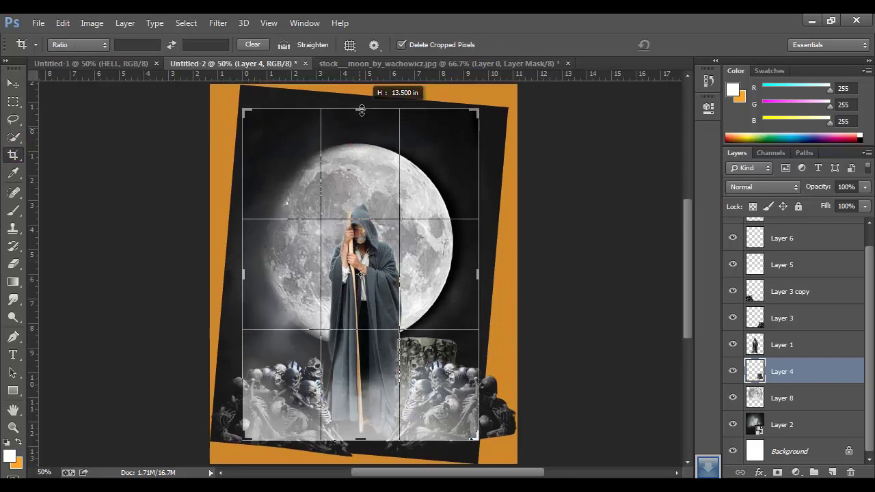
{"action": "left_click_drag", "start_coordinate": [361, 436], "coordinate": [361, 438]}
{"action": "left_click", "coordinate": [687, 45]}
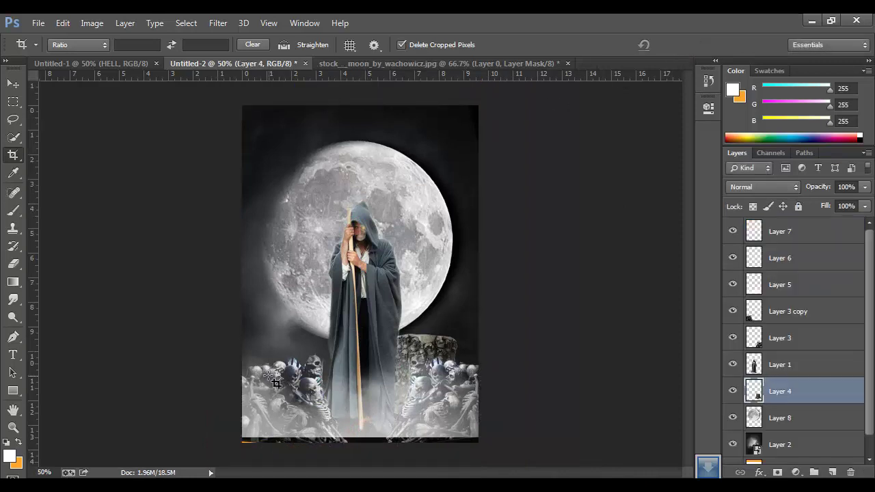
{"action": "key", "text": "ctrl+z"}
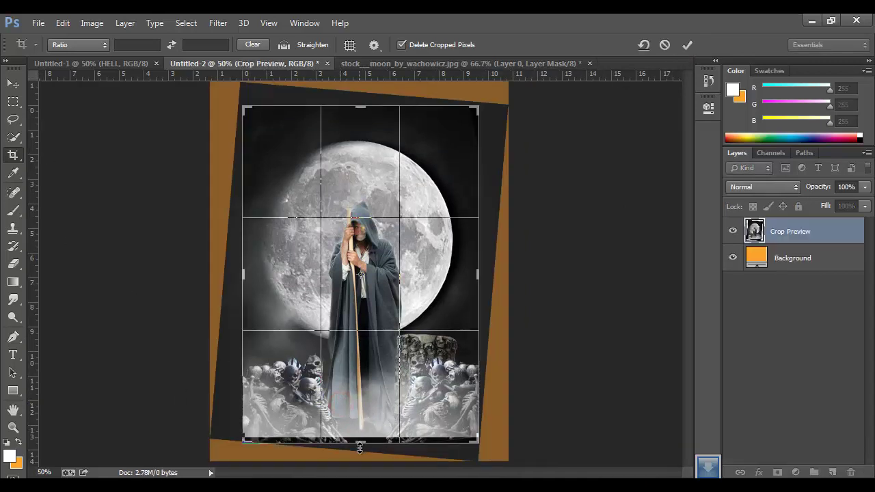
{"action": "left_click_drag", "start_coordinate": [361, 439], "coordinate": [361, 439]}
{"action": "left_click", "coordinate": [688, 44]}
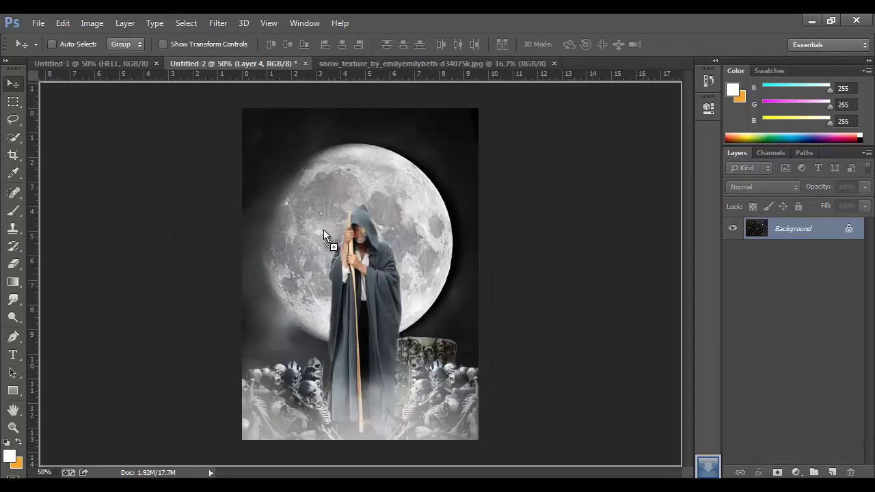
Bring the snow texture in as the top layer and scale it to about 61%.
{"action": "mouse_move", "coordinate": [323, 230]}
{"action": "left_mouse_down"}
{"action": "mouse_move", "coordinate": [387, 254]}
{"action": "mouse_move", "coordinate": [381, 244]}
{"action": "left_mouse_up"}
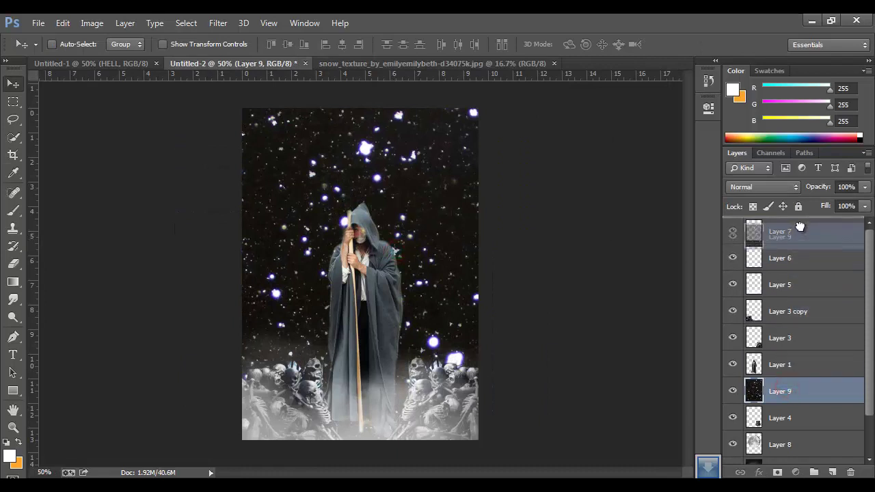
{"action": "left_click_drag", "start_coordinate": [786, 364], "coordinate": [786, 222]}
{"action": "key", "text": "ctrl+t"}
{"action": "key", "text": "ctrl+minus"}
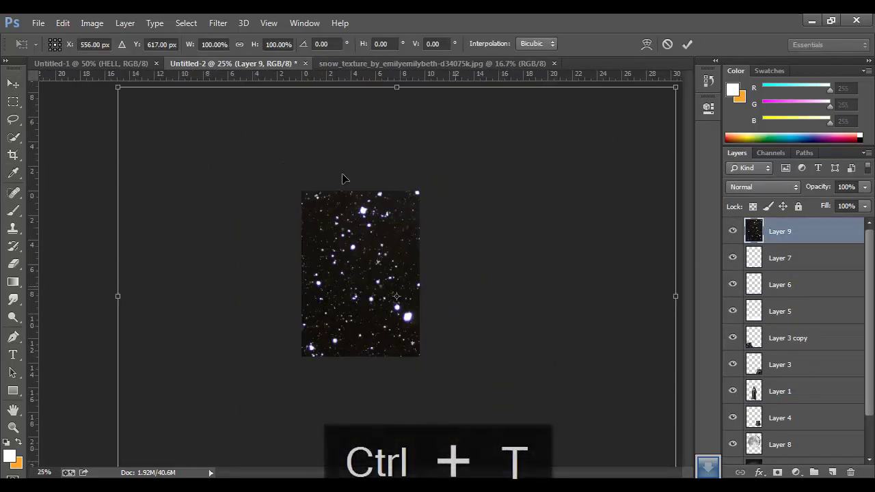
{"action": "left_click_drag", "start_coordinate": [116, 87], "coordinate": [214, 167]}
{"action": "left_click_drag", "start_coordinate": [582, 189], "coordinate": [564, 179]}
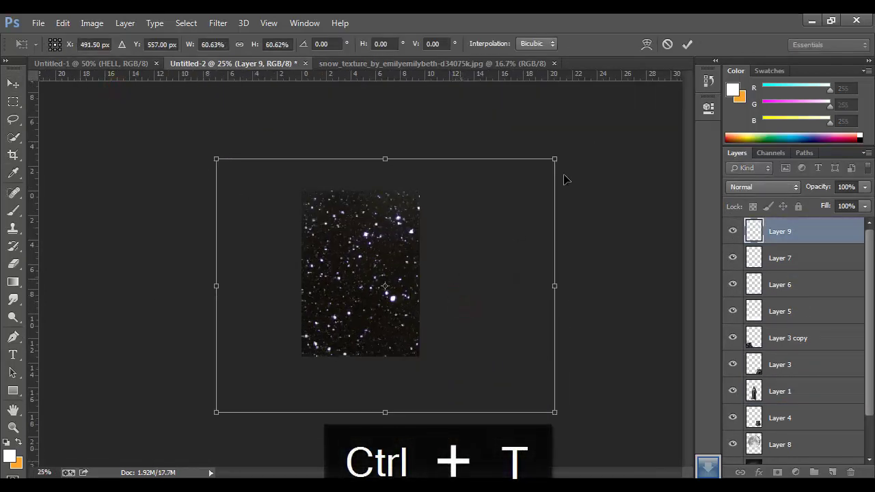
{"action": "left_click", "coordinate": [689, 43]}
{"action": "key", "text": "ctrl+plus"}
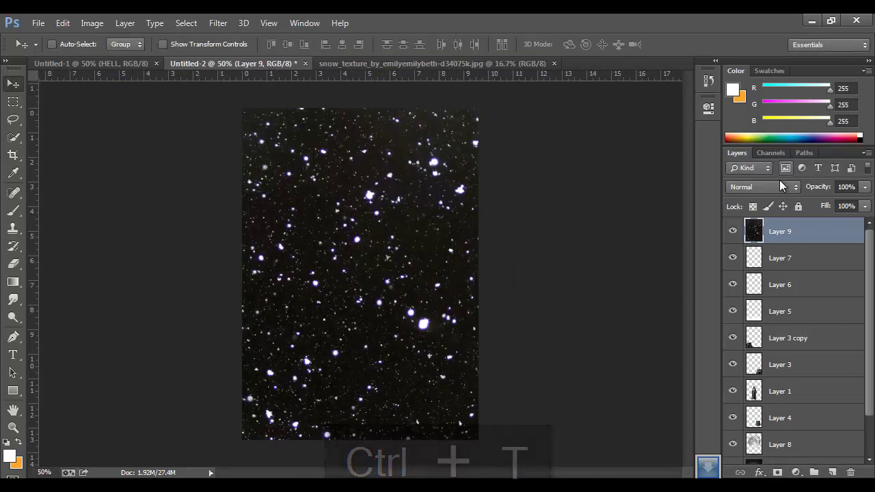
Set the snow layer to Screen and streak it with a 15°, 42-pixel Motion Blur.
{"action": "left_click", "coordinate": [776, 186]}
{"action": "left_click", "coordinate": [738, 129]}
{"action": "left_click", "coordinate": [218, 24]}
{"action": "mouse_move", "coordinate": [225, 174]}
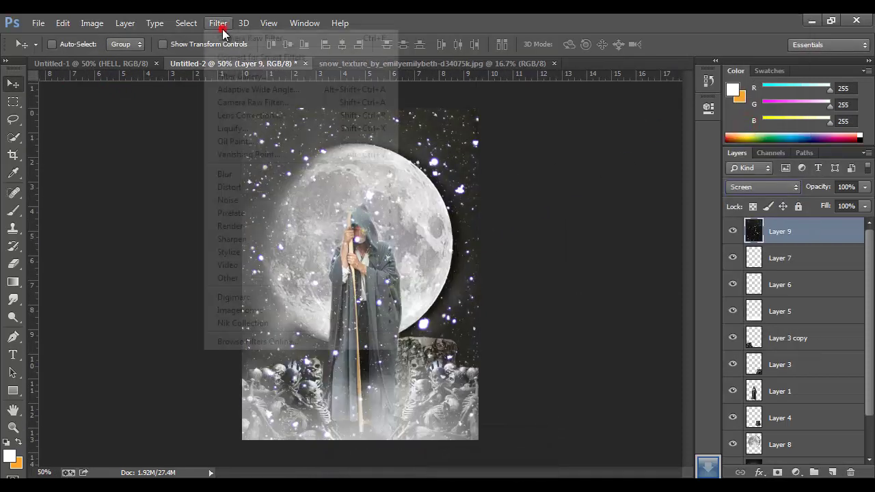
{"action": "left_click", "coordinate": [432, 296]}
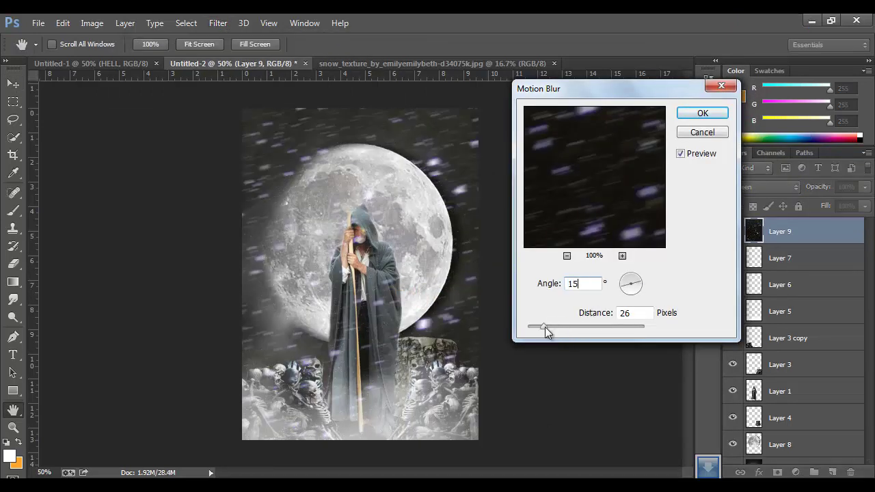
{"action": "left_click_drag", "start_coordinate": [545, 327], "coordinate": [554, 330]}
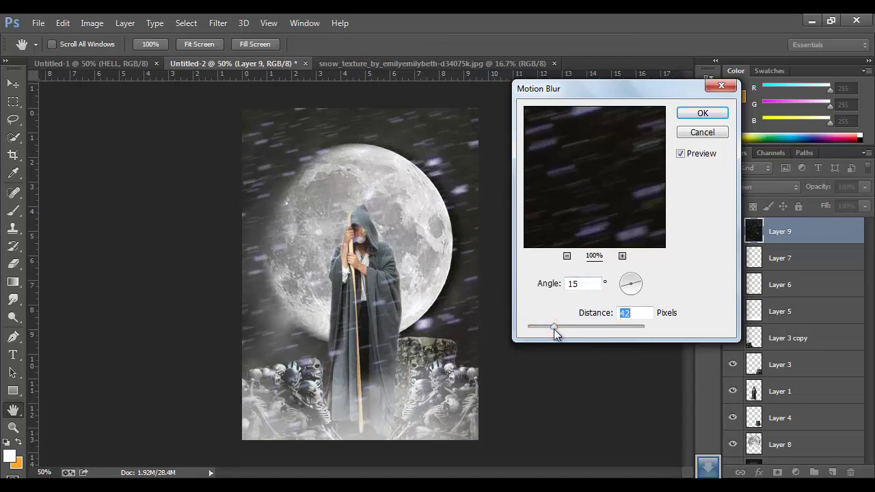
{"action": "left_click", "coordinate": [554, 328]}
{"action": "key", "text": "Return"}
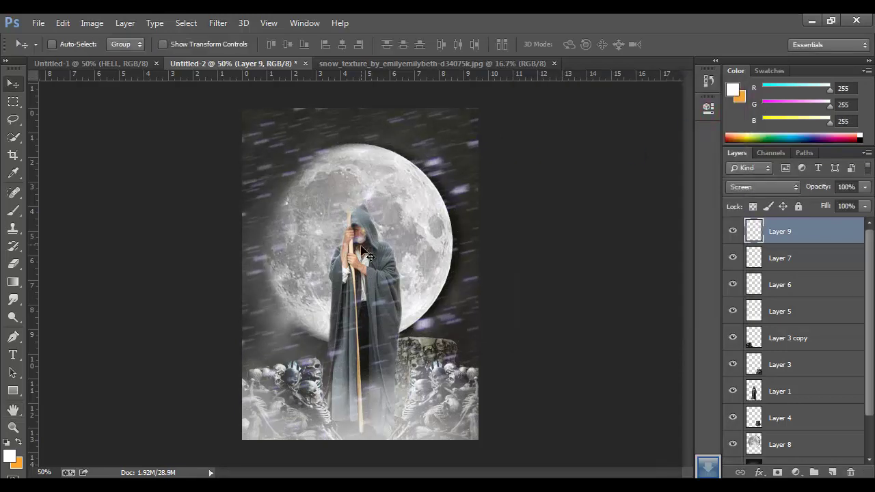
{"action": "scroll", "coordinate": [366, 249], "scroll_direction": "up", "scroll_amount": 1}
{"action": "scroll", "coordinate": [438, 212], "scroll_direction": "down", "scroll_amount": 1}
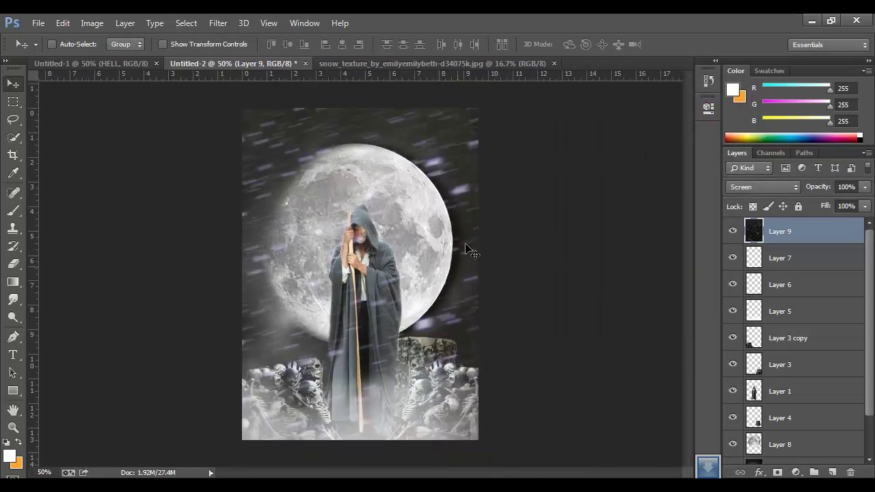
{"action": "scroll", "coordinate": [793, 370], "scroll_direction": "down", "scroll_amount": 3}
{"action": "scroll", "coordinate": [854, 372], "scroll_direction": "up", "scroll_amount": 3}
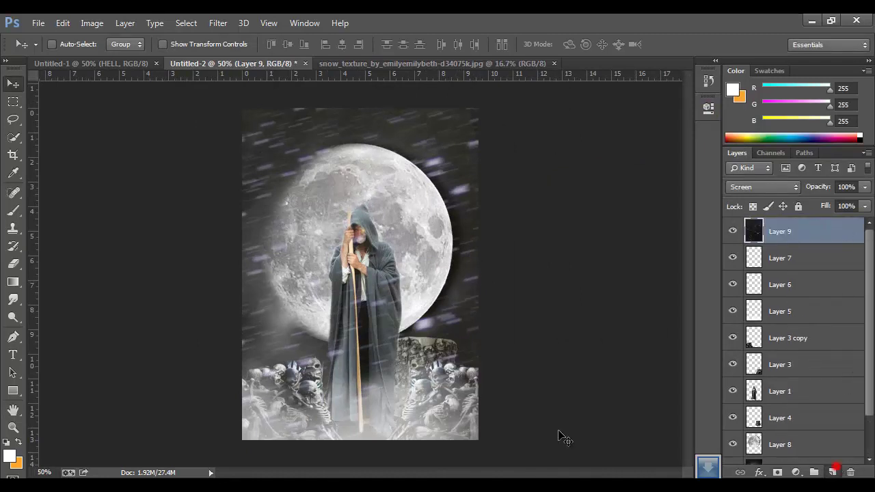
Add a new empty layer and set black foreground and white background colours.
{"action": "key", "text": "ctrl+shift+alt+n"}
{"action": "left_click", "coordinate": [10, 456]}
{"action": "left_click_drag", "start_coordinate": [321, 162], "coordinate": [160, 326]}
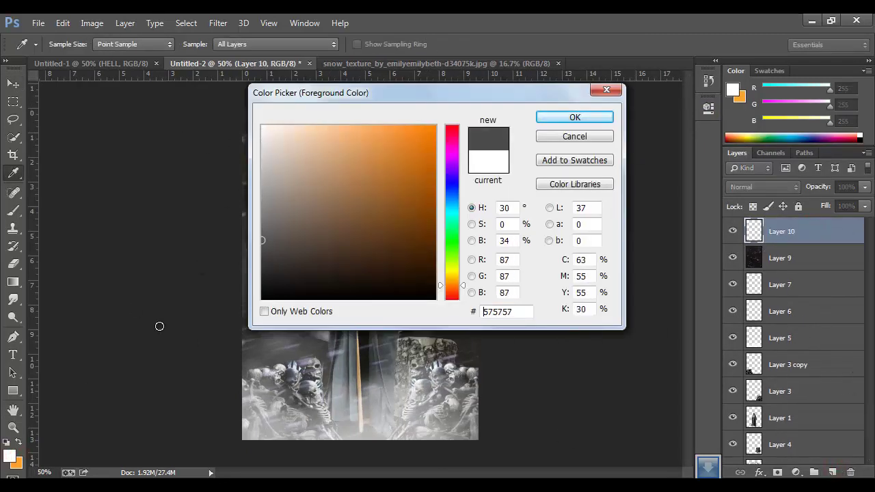
{"action": "left_click", "coordinate": [589, 114]}
{"action": "left_click", "coordinate": [21, 465]}
{"action": "left_click_drag", "start_coordinate": [287, 150], "coordinate": [252, 123]}
{"action": "left_click", "coordinate": [589, 115]}
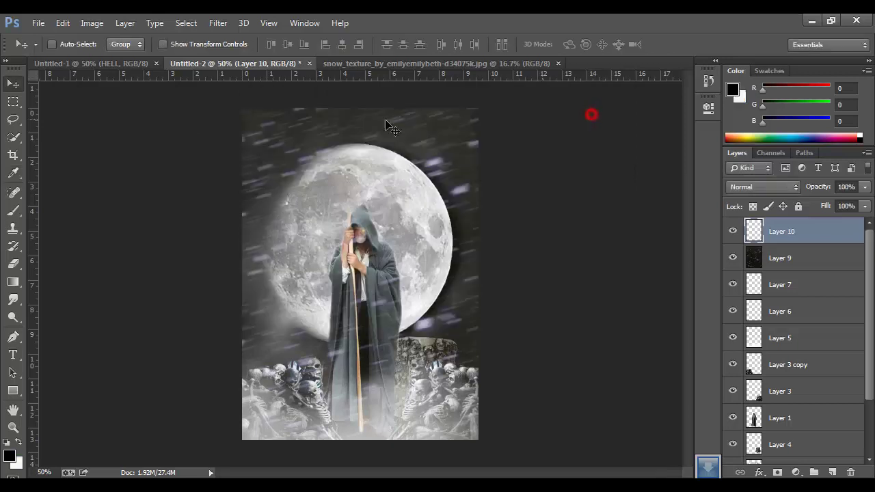
Fill Layer 10 with rendered clouds and set it to Screen blend mode.
{"action": "left_click", "coordinate": [225, 27]}
{"action": "left_click", "coordinate": [425, 229]}
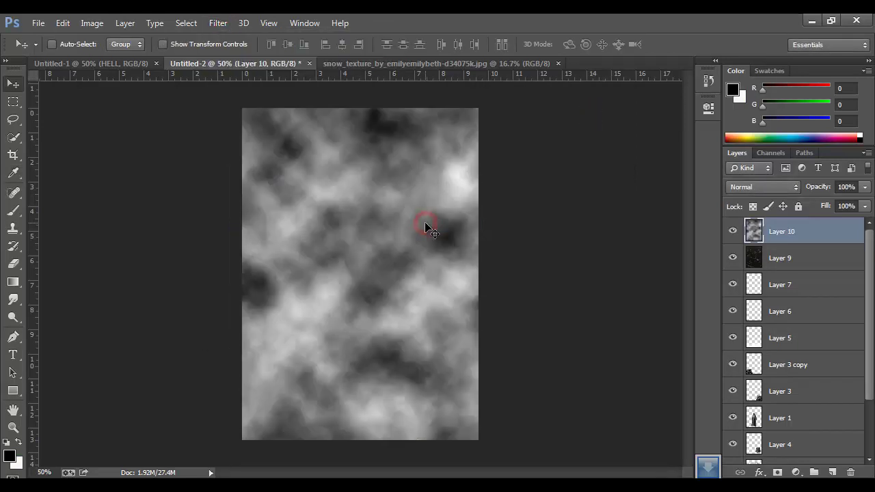
{"action": "key", "text": "ctrl+f"}
{"action": "key", "text": "ctrl+z"}
{"action": "left_click", "coordinate": [762, 187]}
{"action": "left_click", "coordinate": [735, 142]}
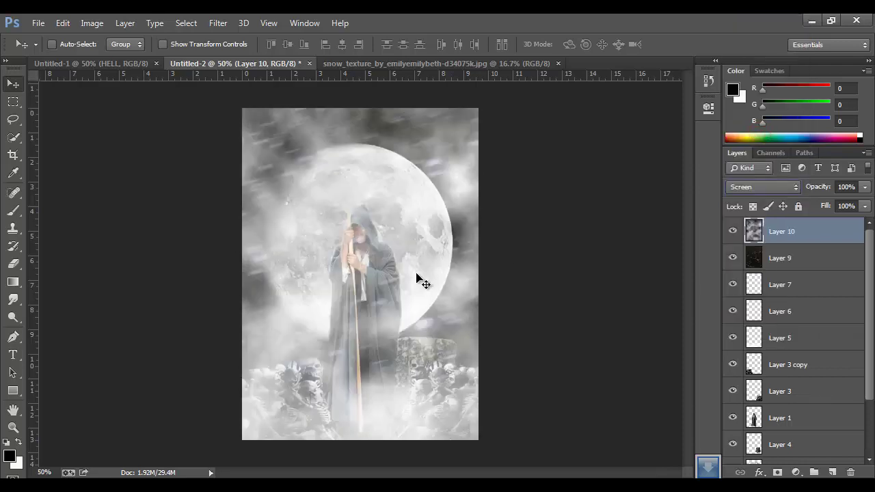
{"action": "key", "text": "ctrl+t"}
{"action": "key", "text": "ctrl+minus"}
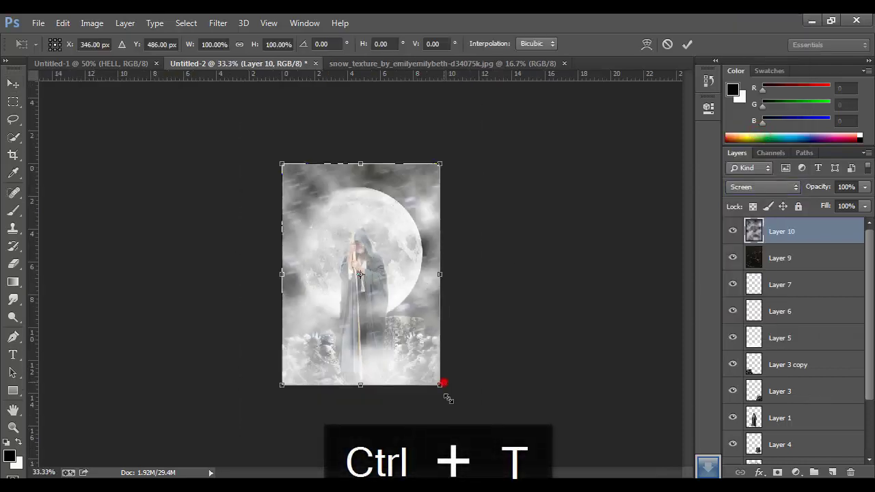
Enlarge the fog layer to about 117% and zoom in on the hooded figure.
{"action": "left_click_drag", "start_coordinate": [446, 382], "coordinate": [454, 404]}
{"action": "left_click", "coordinate": [687, 45]}
{"action": "key", "text": "ctrl+plus"}
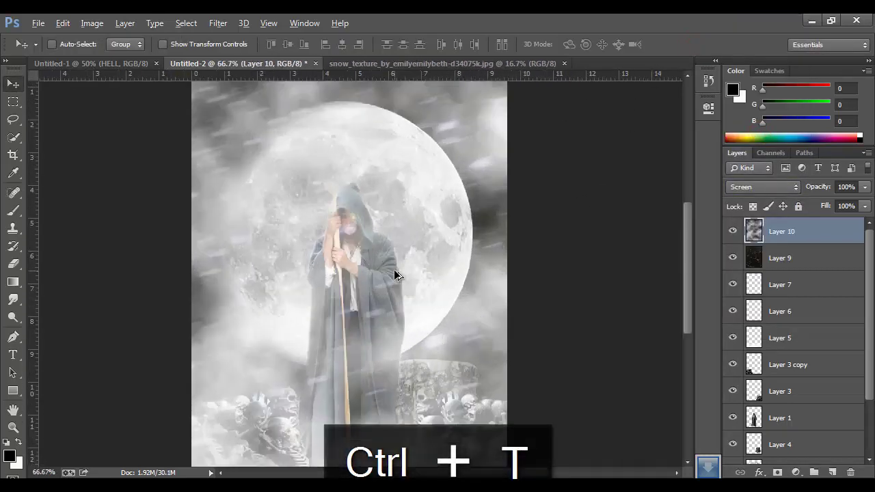
{"action": "key", "text": "ctrl+plus"}
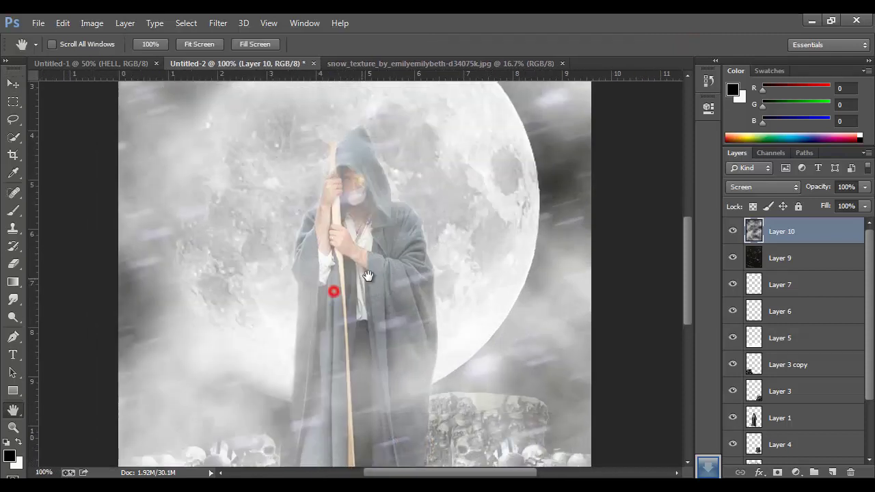
{"action": "left_click_drag", "start_coordinate": [349, 299], "coordinate": [385, 270]}
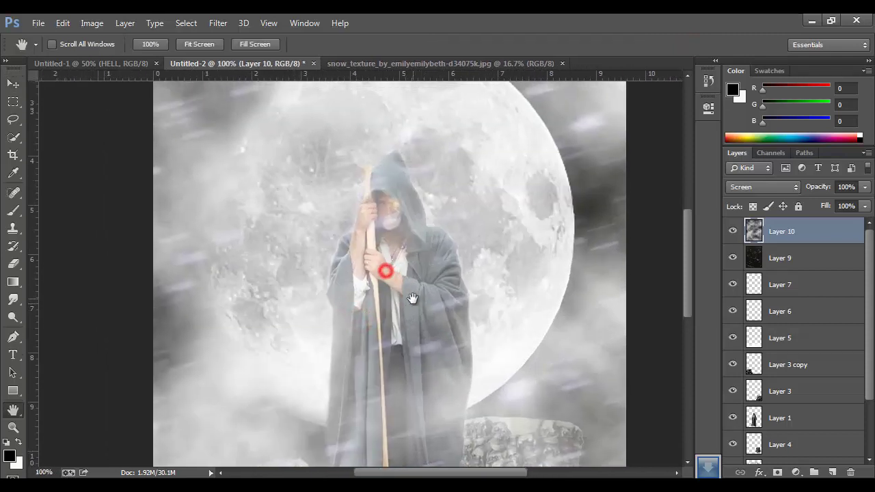
Erase fog from the cloak, hood and face with a 107 px, then 35 px eraser.
{"action": "left_click", "coordinate": [13, 264]}
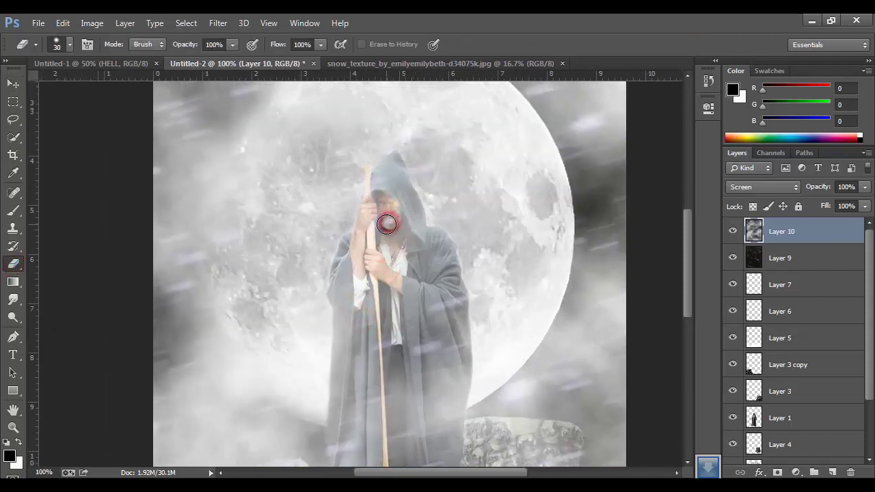
{"action": "key", "text": "ctrl+alt+z"}
{"action": "right_click", "coordinate": [396, 199]}
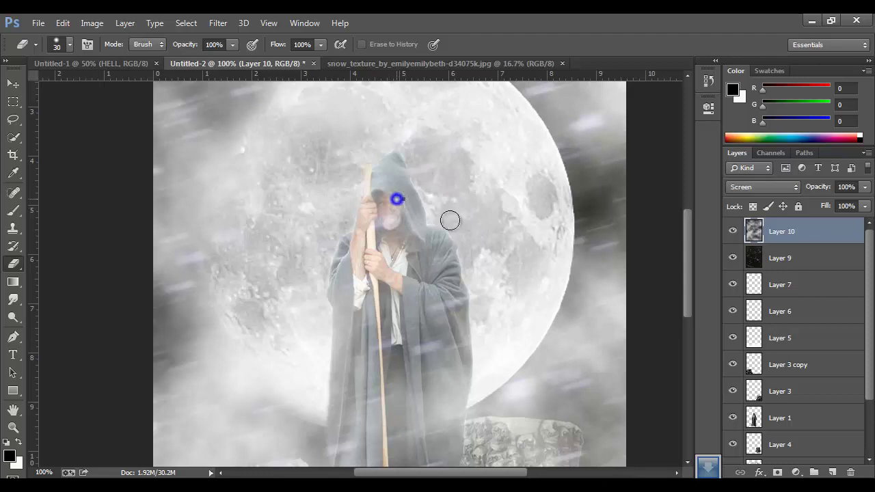
{"action": "left_click_drag", "start_coordinate": [480, 232], "coordinate": [499, 231]}
{"action": "key", "text": "Return"}
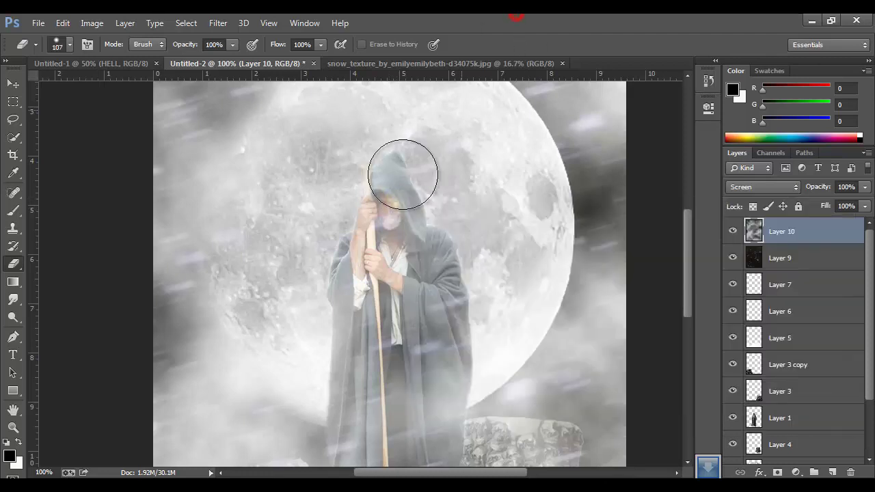
{"action": "type", "text": "66"}
{"action": "mouse_move", "coordinate": [352, 230]}
{"action": "left_mouse_down"}
{"action": "mouse_move", "coordinate": [413, 311]}
{"action": "mouse_move", "coordinate": [393, 362]}
{"action": "mouse_move", "coordinate": [400, 420]}
{"action": "mouse_move", "coordinate": [387, 285]}
{"action": "mouse_move", "coordinate": [355, 280]}
{"action": "mouse_move", "coordinate": [401, 251]}
{"action": "mouse_move", "coordinate": [413, 174]}
{"action": "left_mouse_up"}
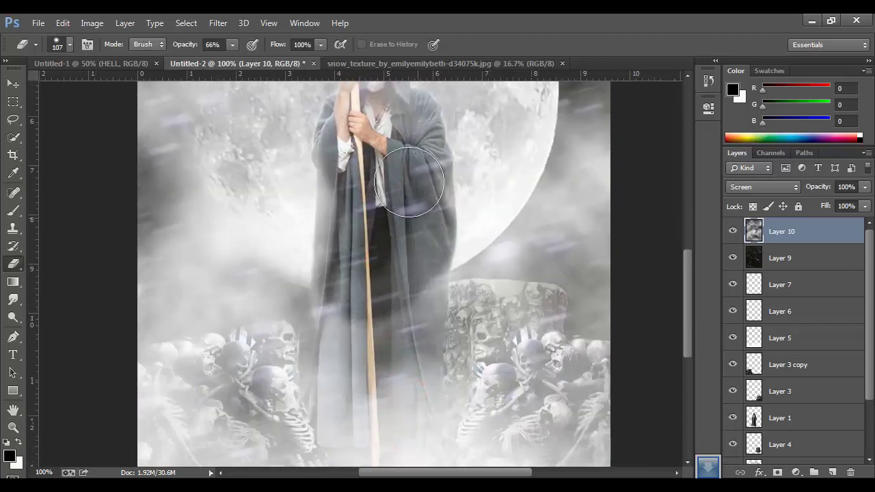
{"action": "mouse_move", "coordinate": [393, 123]}
{"action": "left_mouse_down"}
{"action": "mouse_move", "coordinate": [395, 252]}
{"action": "mouse_move", "coordinate": [369, 280]}
{"action": "mouse_move", "coordinate": [382, 246]}
{"action": "left_mouse_up"}
{"action": "key", "text": "bracketleft"}
{"action": "key", "text": "bracketleft"}
{"action": "key", "text": "bracketleft"}
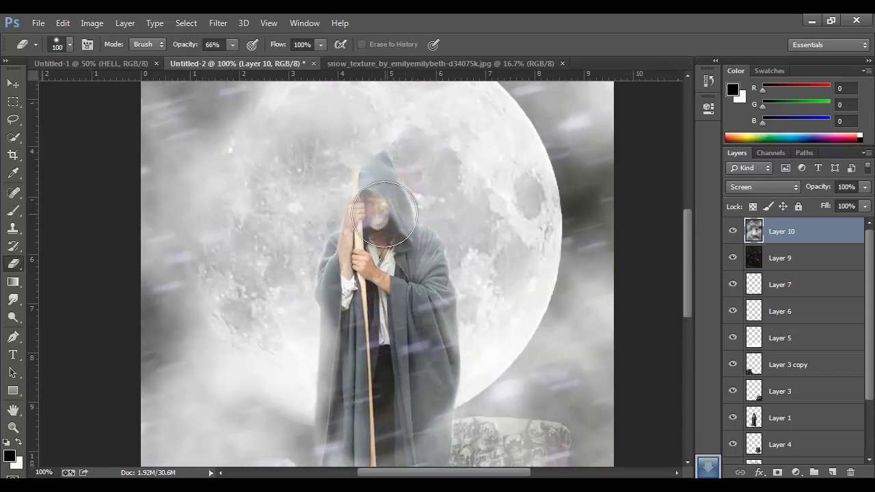
{"action": "left_click_drag", "start_coordinate": [378, 170], "coordinate": [406, 239]}
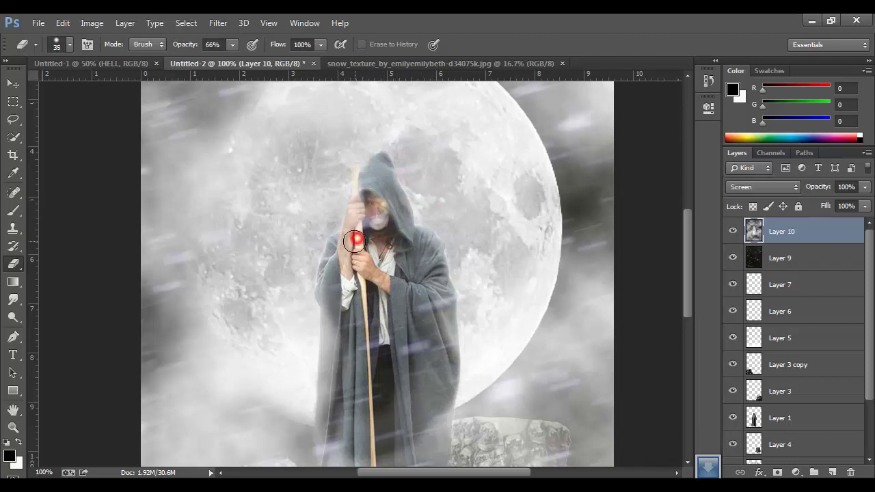
{"action": "left_click_drag", "start_coordinate": [364, 226], "coordinate": [369, 305]}
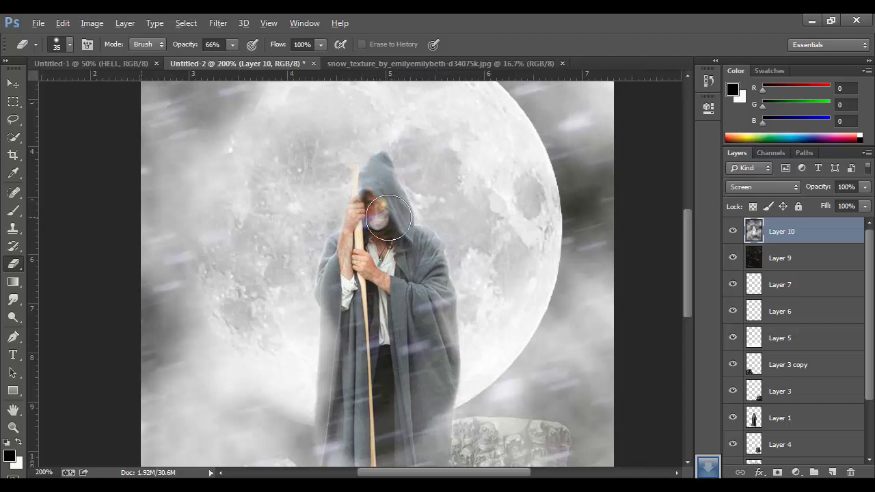
Zoom closer on the face, make Layer 6 visible and select it.
{"action": "key", "text": "ctrl+plus"}
{"action": "left_click_drag", "start_coordinate": [410, 254], "coordinate": [441, 266]}
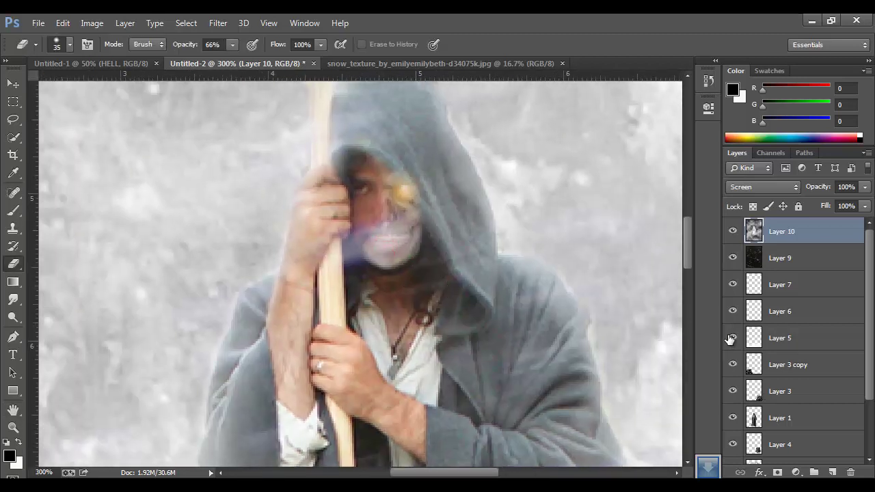
{"action": "left_click", "coordinate": [738, 311]}
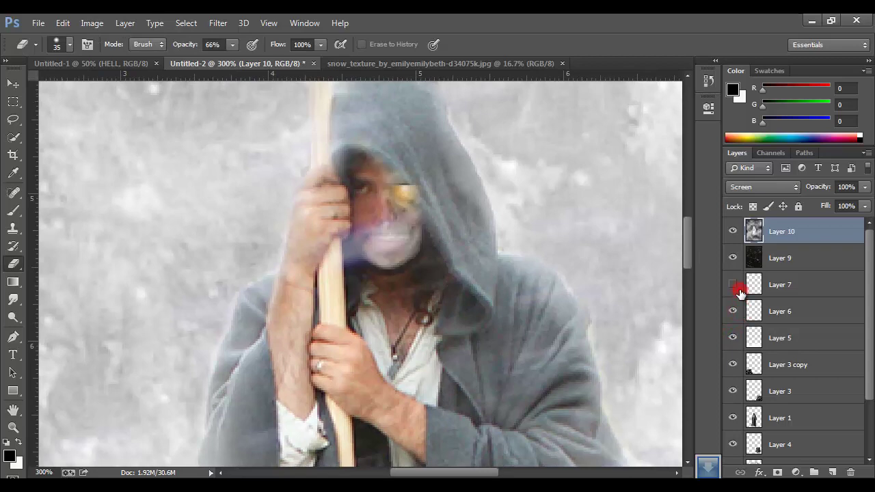
{"action": "left_click", "coordinate": [798, 312]}
Merge Layer 6 into Layer 7.
{"action": "left_click", "coordinate": [800, 292], "text": "ctrl"}
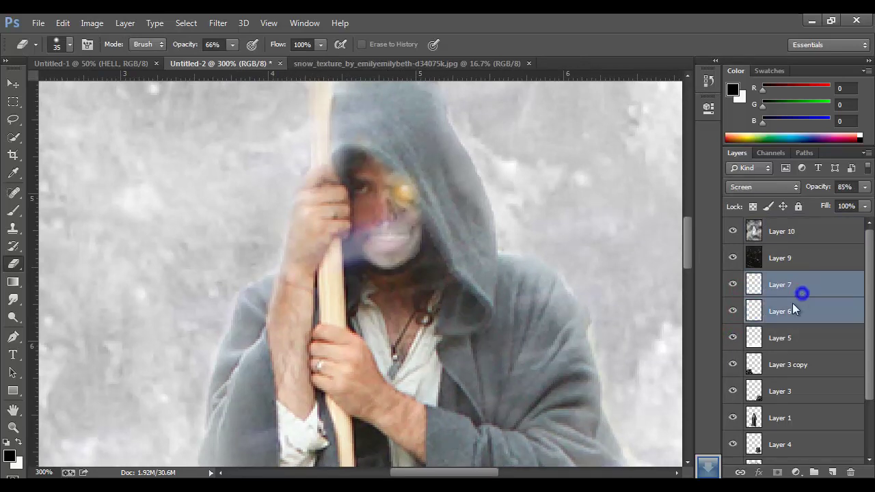
{"action": "right_click", "coordinate": [798, 291]}
{"action": "left_click", "coordinate": [551, 393]}
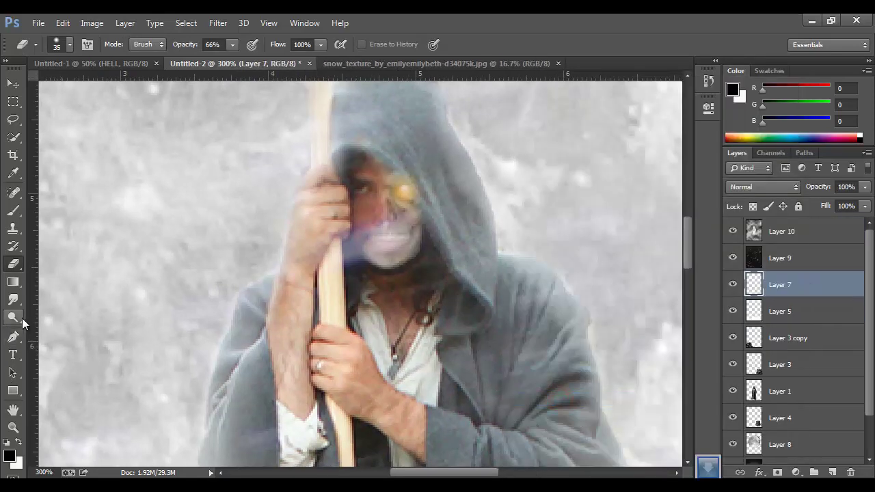
Sharpen the skull face's glowing eye, teeth and lower jaw, then view the whole image.
{"action": "left_click", "coordinate": [13, 298]}
{"action": "left_click", "coordinate": [52, 310]}
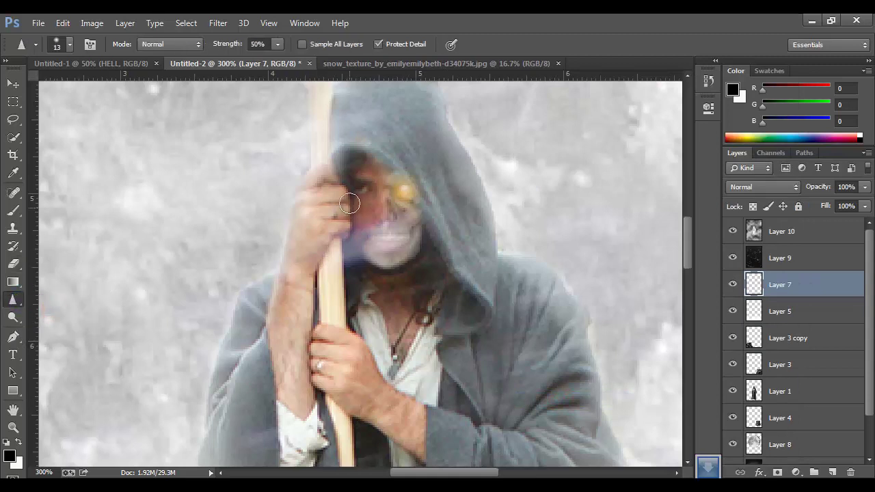
{"action": "mouse_move", "coordinate": [401, 186]}
{"action": "left_mouse_down"}
{"action": "mouse_move", "coordinate": [390, 244]}
{"action": "mouse_move", "coordinate": [385, 239]}
{"action": "mouse_move", "coordinate": [406, 244]}
{"action": "mouse_move", "coordinate": [414, 221]}
{"action": "left_mouse_up"}
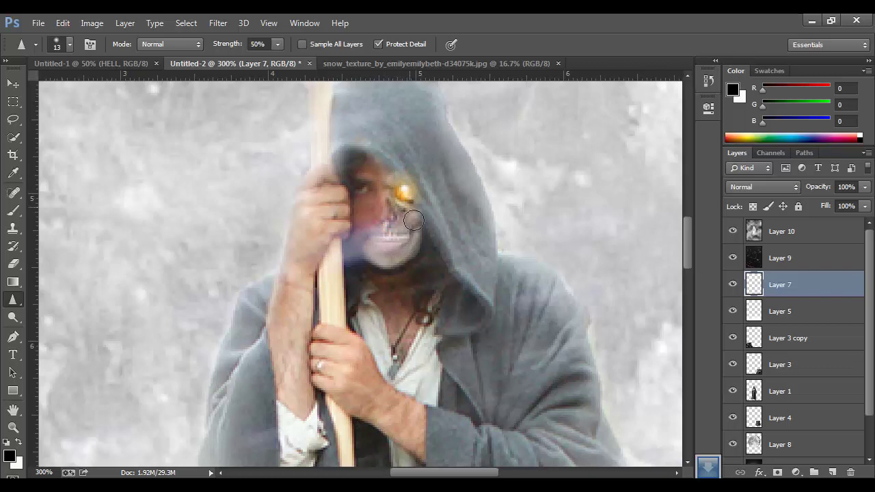
{"action": "left_click_drag", "start_coordinate": [401, 252], "coordinate": [420, 228]}
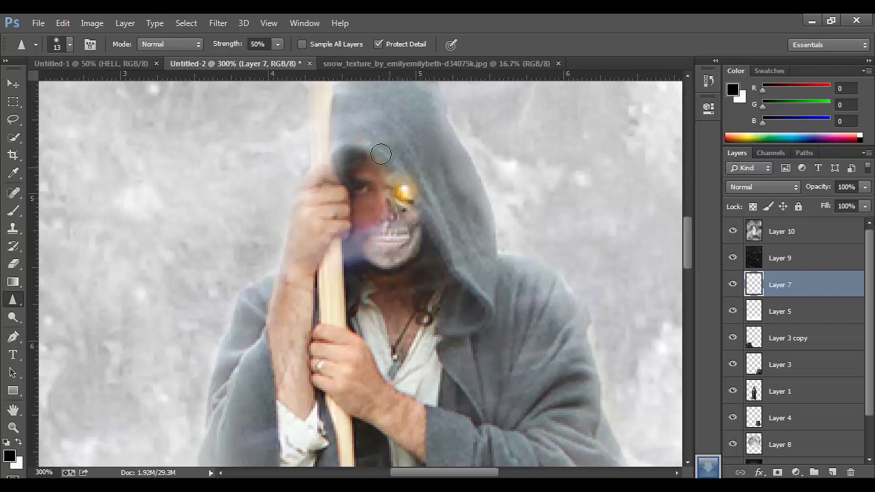
{"action": "mouse_move", "coordinate": [371, 237]}
{"action": "left_mouse_down"}
{"action": "mouse_move", "coordinate": [373, 255]}
{"action": "mouse_move", "coordinate": [378, 222]}
{"action": "mouse_move", "coordinate": [407, 204]}
{"action": "mouse_move", "coordinate": [405, 253]}
{"action": "mouse_move", "coordinate": [390, 191]}
{"action": "mouse_move", "coordinate": [415, 233]}
{"action": "mouse_move", "coordinate": [383, 256]}
{"action": "mouse_move", "coordinate": [372, 249]}
{"action": "mouse_move", "coordinate": [400, 260]}
{"action": "mouse_move", "coordinate": [393, 269]}
{"action": "mouse_move", "coordinate": [423, 253]}
{"action": "left_mouse_up"}
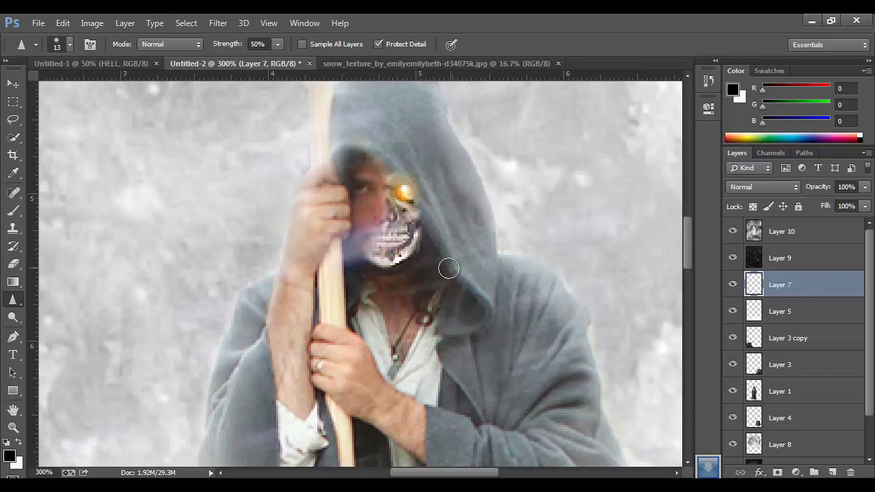
{"action": "key", "text": "ctrl+0"}
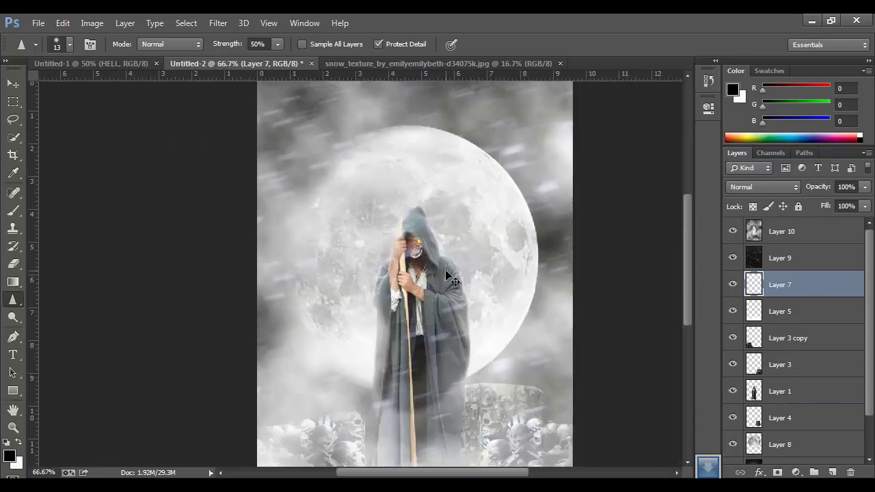
Select every layer from the bottom up through Layer 10.
{"action": "scroll", "coordinate": [494, 336], "scroll_direction": "down", "scroll_amount": 1}
{"action": "key", "text": "ctrl+minus"}
{"action": "scroll", "coordinate": [799, 411], "scroll_direction": "down", "scroll_amount": 2}
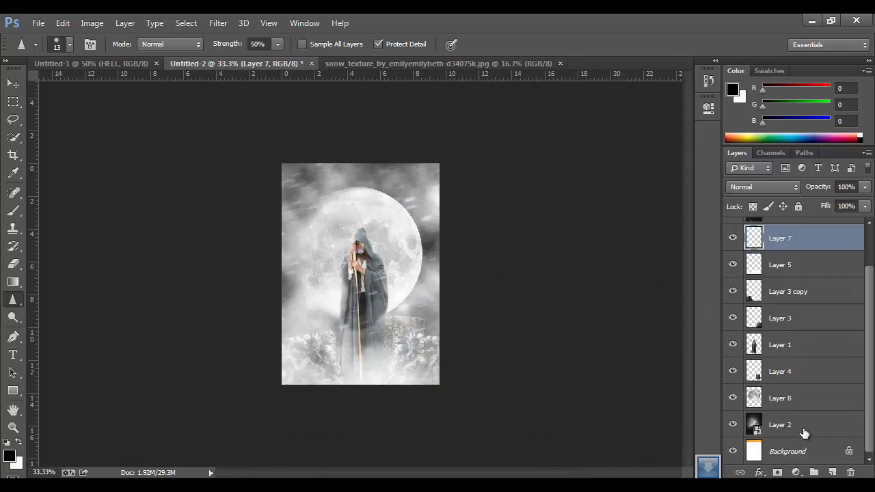
{"action": "left_click", "coordinate": [801, 425], "text": "ctrl"}
{"action": "left_click", "coordinate": [800, 373], "text": "shift"}
{"action": "left_click", "coordinate": [800, 316], "text": "shift"}
{"action": "left_click", "coordinate": [801, 262], "text": "shift"}
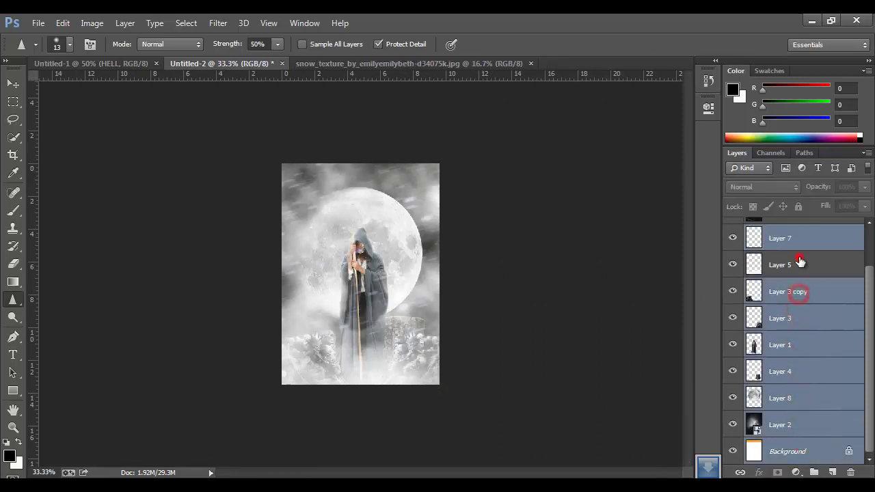
{"action": "scroll", "coordinate": [803, 262], "scroll_direction": "up", "scroll_amount": 2}
{"action": "left_click", "coordinate": [806, 259], "text": "shift"}
{"action": "left_click", "coordinate": [808, 234], "text": "shift"}
Merge all selected layers into a single layer and open the Nik Collection filter group.
{"action": "right_click", "coordinate": [808, 236]}
{"action": "left_click", "coordinate": [564, 396]}
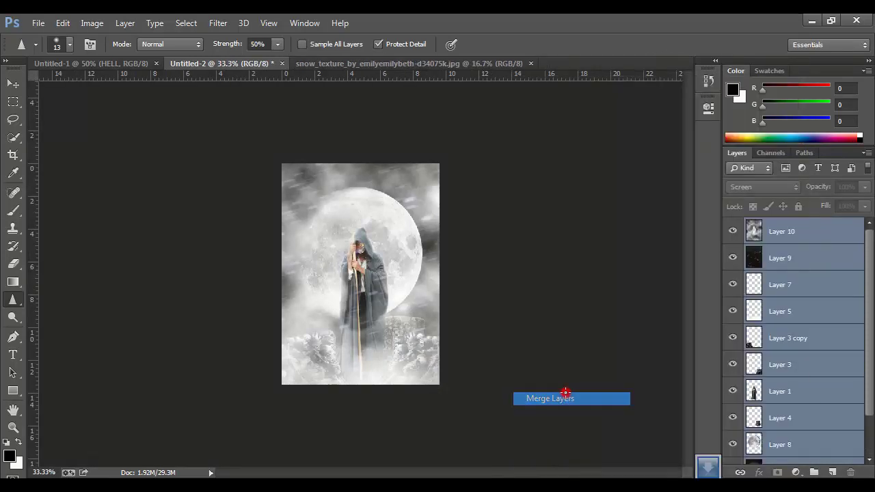
{"action": "left_click", "coordinate": [218, 23]}
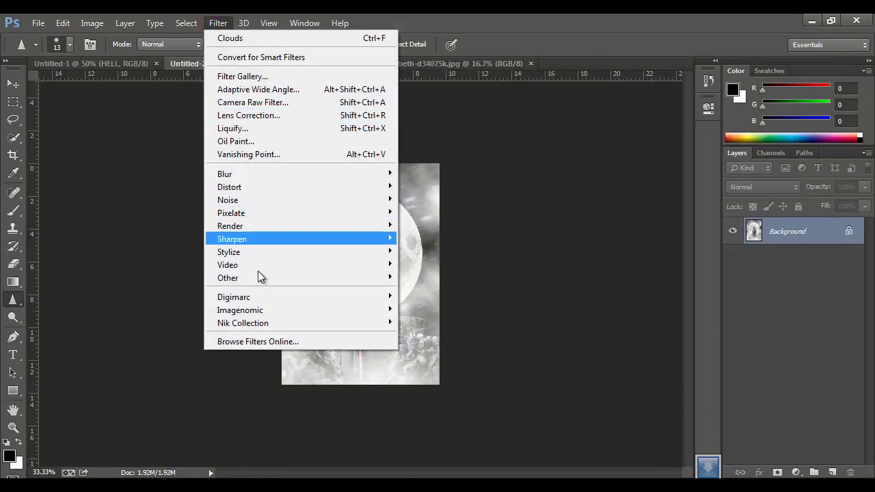
{"action": "left_click", "coordinate": [264, 322]}
In Color Efex Pro 4, compare several looks and apply Cross Processing B02 at 33%.
{"action": "left_click", "coordinate": [438, 335]}
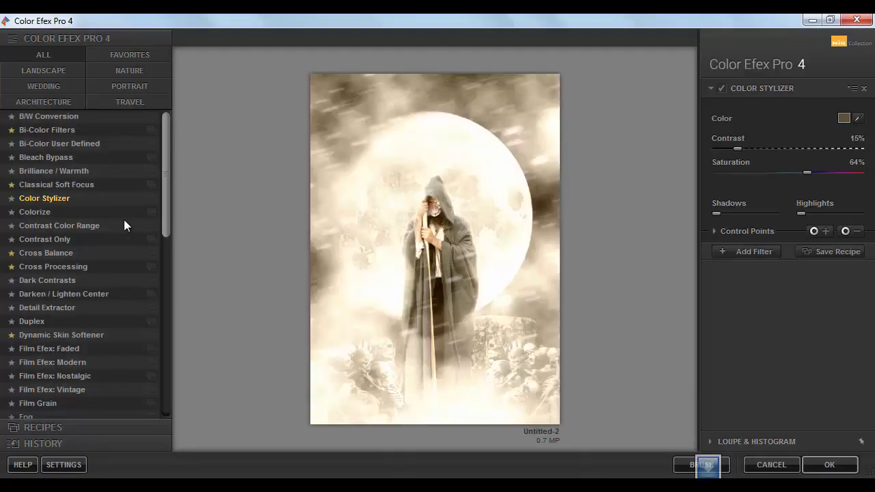
{"action": "left_click", "coordinate": [118, 211]}
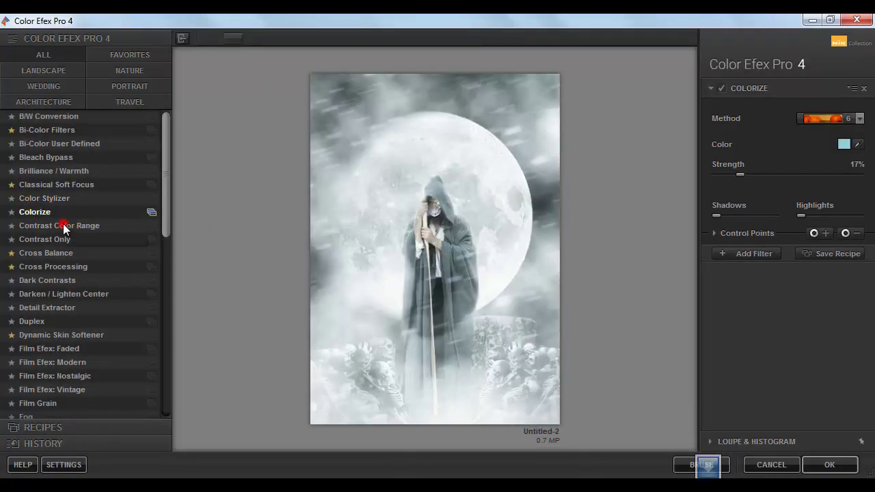
{"action": "left_click", "coordinate": [63, 225]}
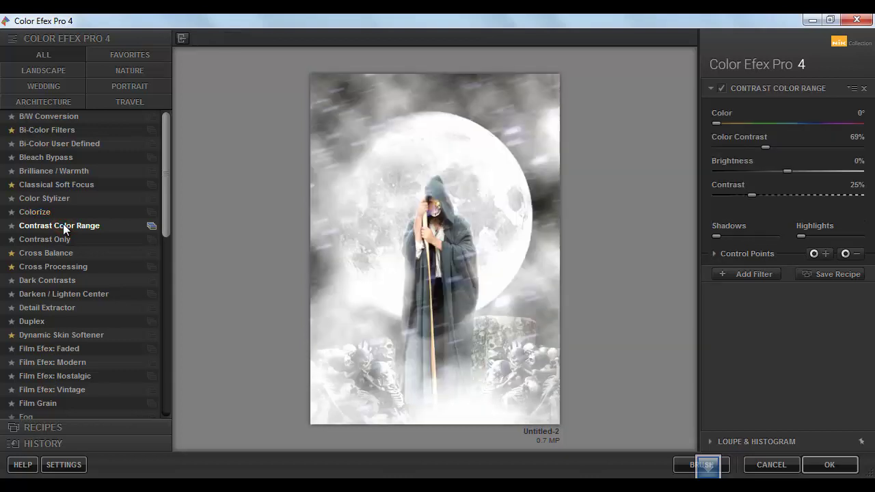
{"action": "left_click", "coordinate": [65, 240]}
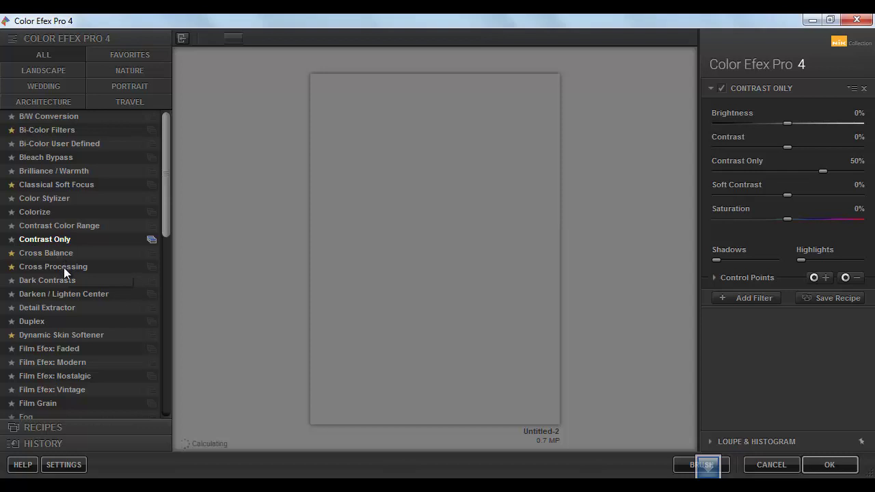
{"action": "left_click", "coordinate": [63, 268]}
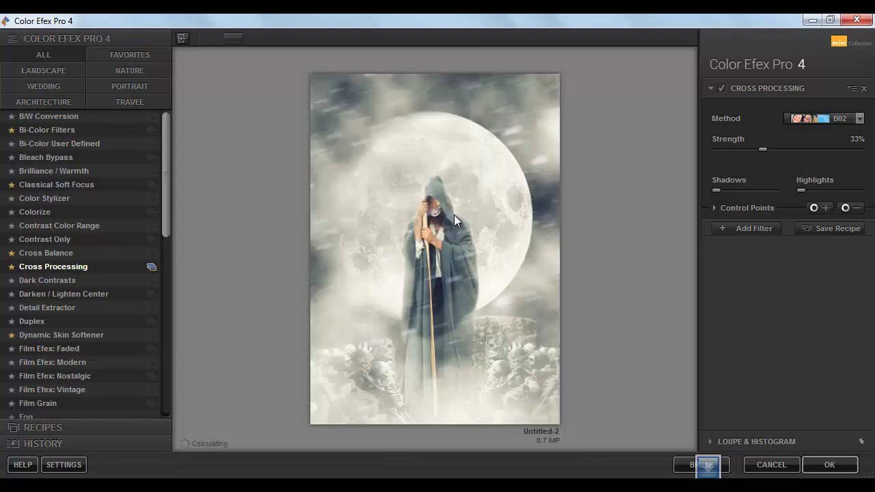
{"action": "left_click", "coordinate": [822, 465]}
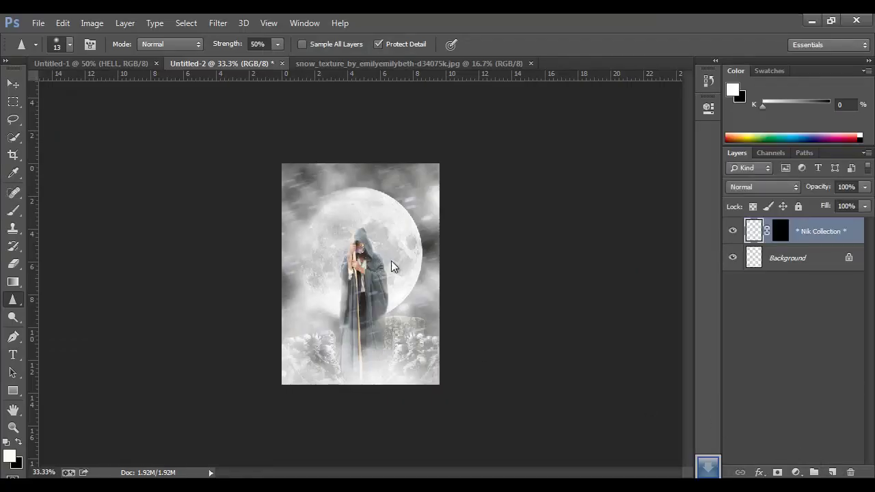
View the graded image at 50% and toggle the Cross Processing layer to compare.
{"action": "key", "text": "ctrl+plus"}
{"action": "key", "text": "ctrl+plus"}
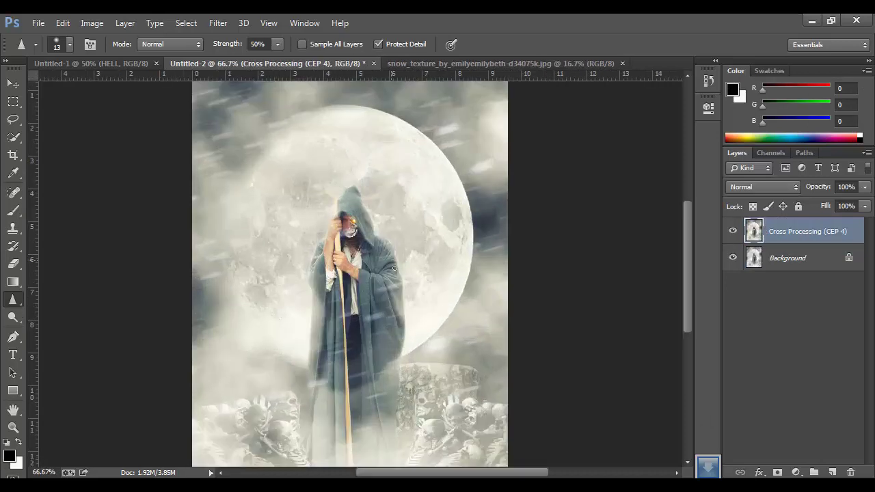
{"action": "key", "text": "ctrl+minus"}
{"action": "left_click", "coordinate": [732, 231]}
{"action": "left_click", "coordinate": [732, 231]}
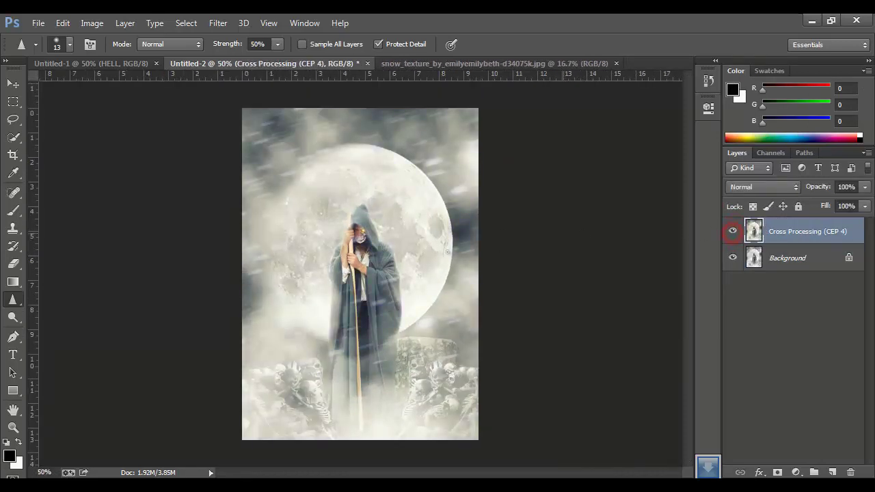
Open the Camera Raw Filter and raise the overall exposure to about +0.40.
{"action": "left_click", "coordinate": [217, 22]}
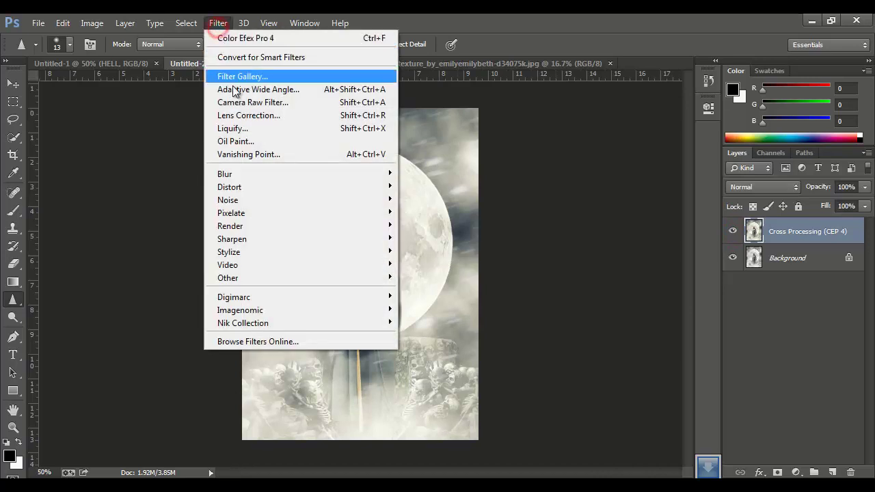
{"action": "left_click", "coordinate": [236, 102]}
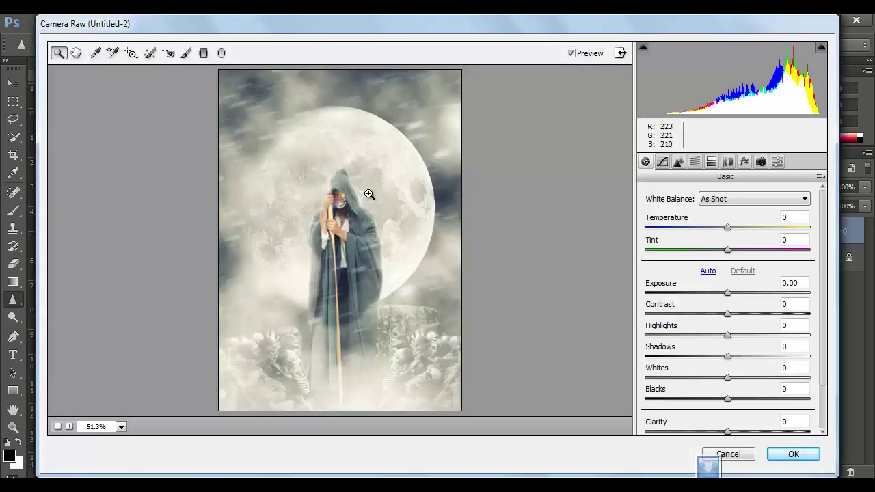
{"action": "left_click_drag", "start_coordinate": [729, 293], "coordinate": [739, 292]}
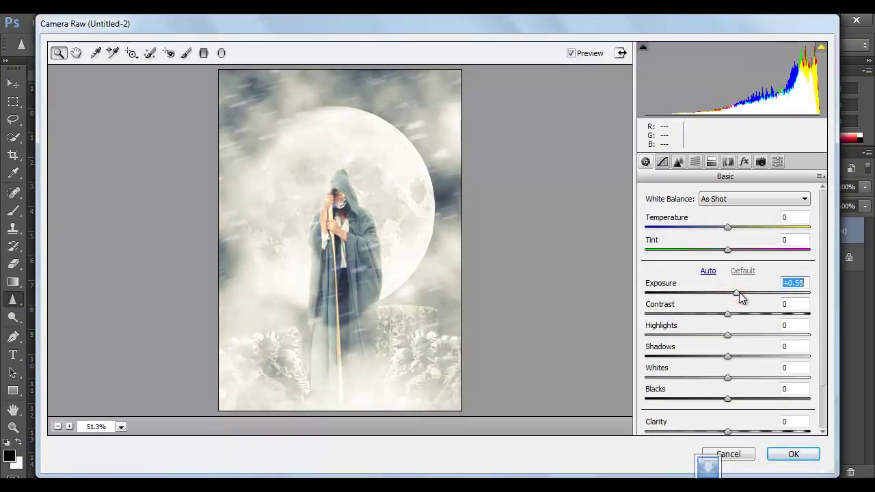
Draw a radial filter around the hooded figure with Exposure −0.85 and Highlights +35.
{"action": "left_click", "coordinate": [221, 53]}
{"action": "left_click_drag", "start_coordinate": [354, 288], "coordinate": [396, 411]}
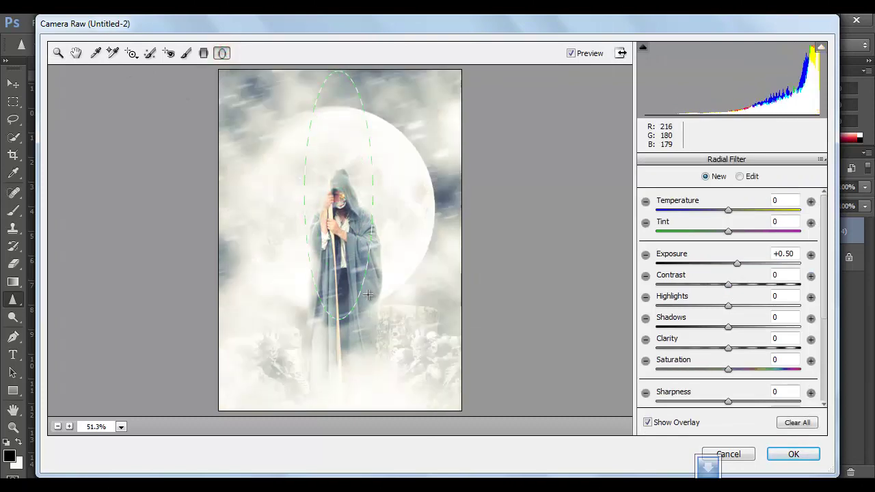
{"action": "left_click_drag", "start_coordinate": [368, 316], "coordinate": [364, 313]}
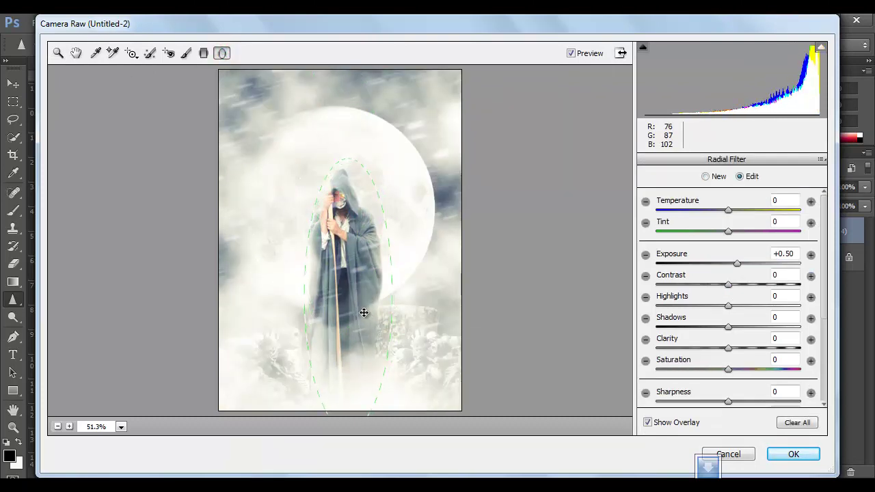
{"action": "left_click_drag", "start_coordinate": [728, 268], "coordinate": [707, 264]}
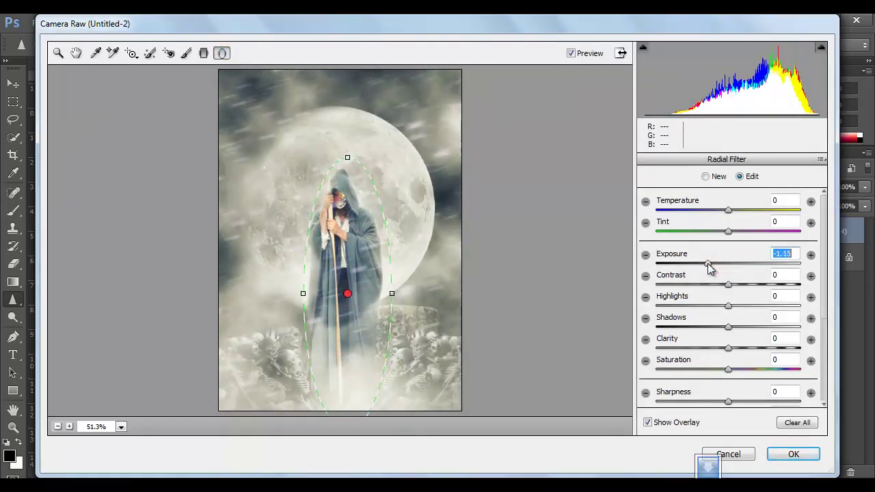
{"action": "left_click_drag", "start_coordinate": [364, 238], "coordinate": [362, 237]}
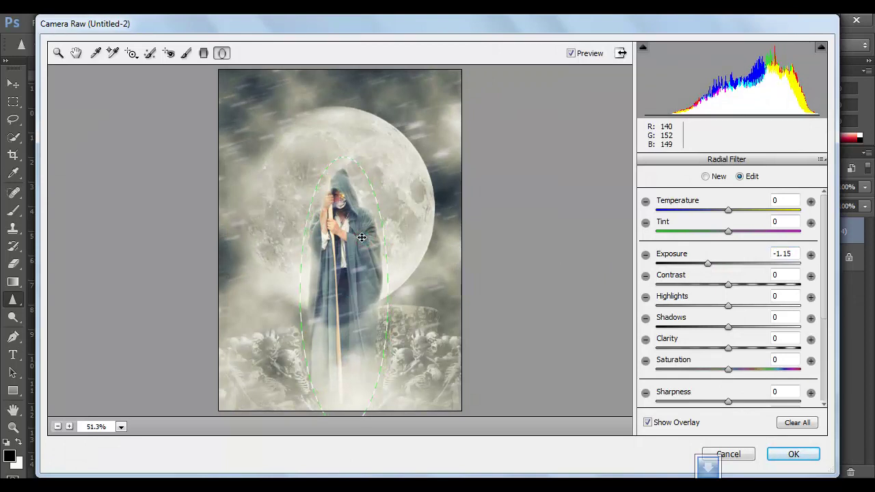
{"action": "left_click", "coordinate": [708, 263]}
{"action": "left_click_drag", "start_coordinate": [728, 306], "coordinate": [756, 308]}
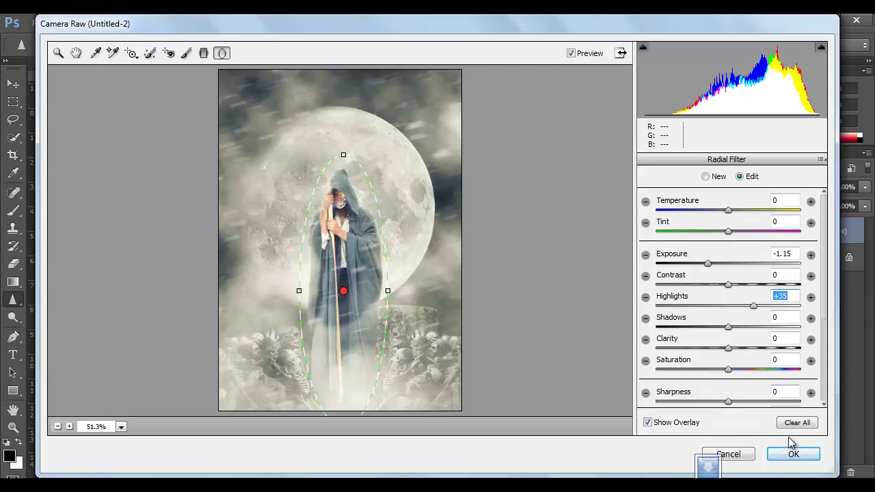
{"action": "left_click_drag", "start_coordinate": [707, 263], "coordinate": [713, 263]}
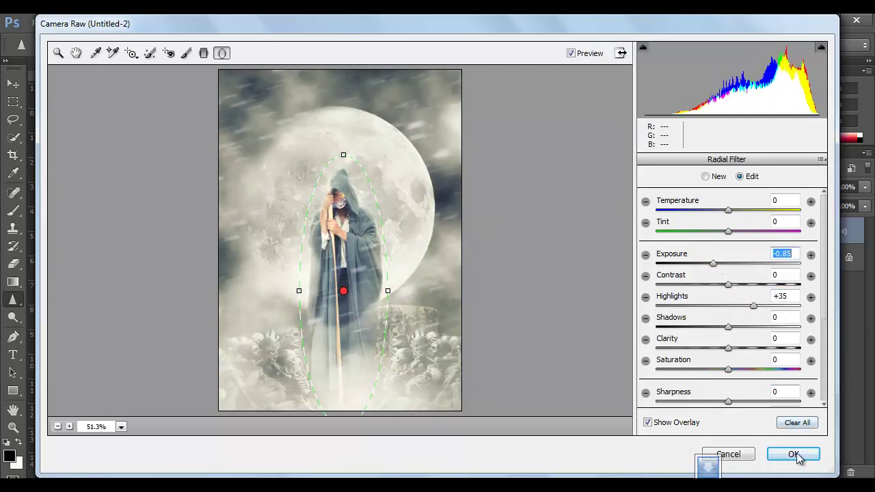
{"action": "left_click", "coordinate": [795, 454]}
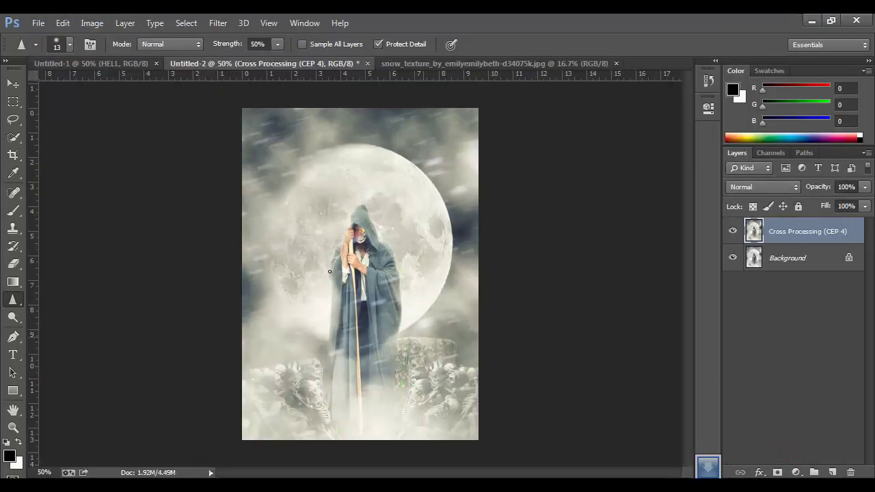
Type 'hell' near the image bottom in PR Celtic Narrow and size it to 188 pt.
{"action": "key", "text": "t"}
{"action": "left_click", "coordinate": [274, 404]}
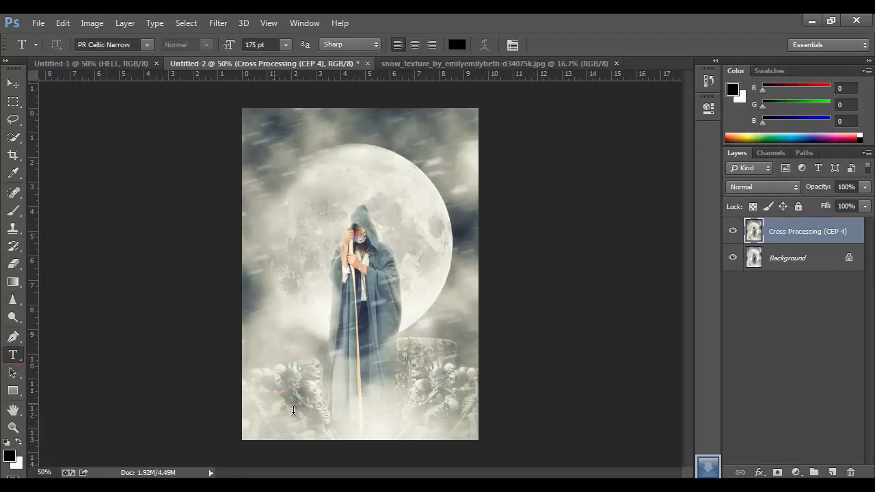
{"action": "type", "text": "he"}
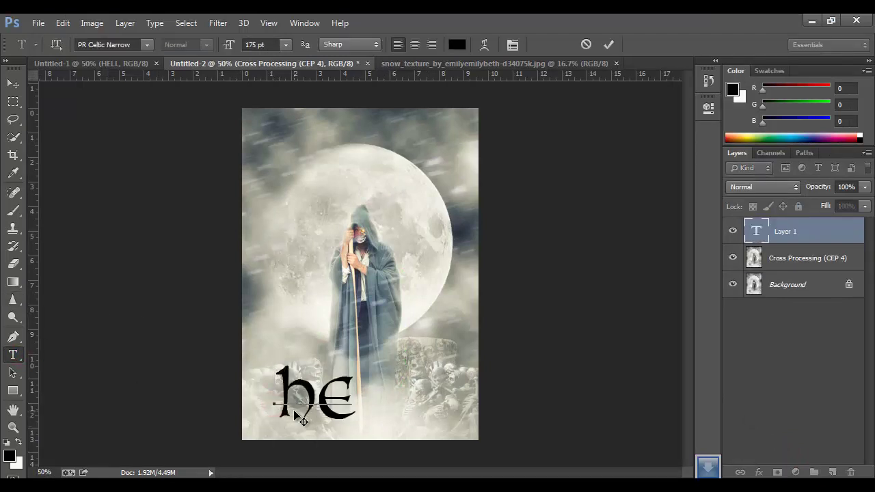
{"action": "type", "text": "ll"}
{"action": "left_click_drag", "start_coordinate": [384, 381], "coordinate": [244, 389]}
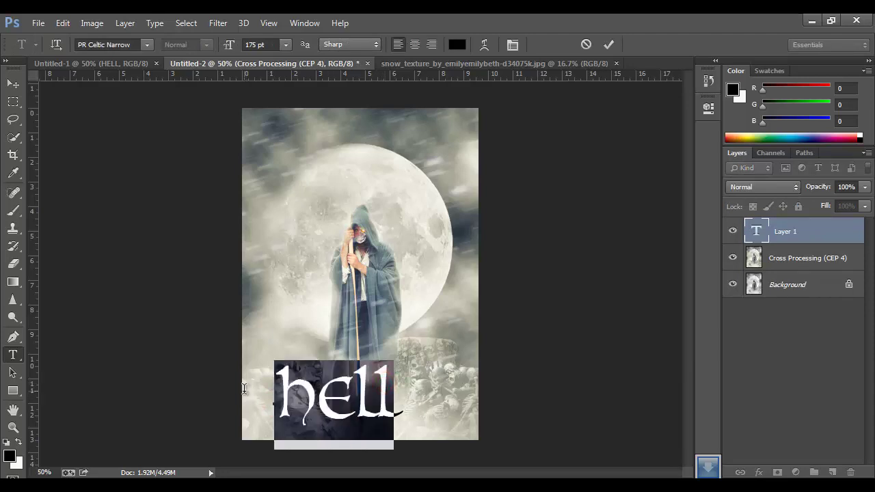
{"action": "left_click_drag", "start_coordinate": [228, 45], "coordinate": [232, 49]}
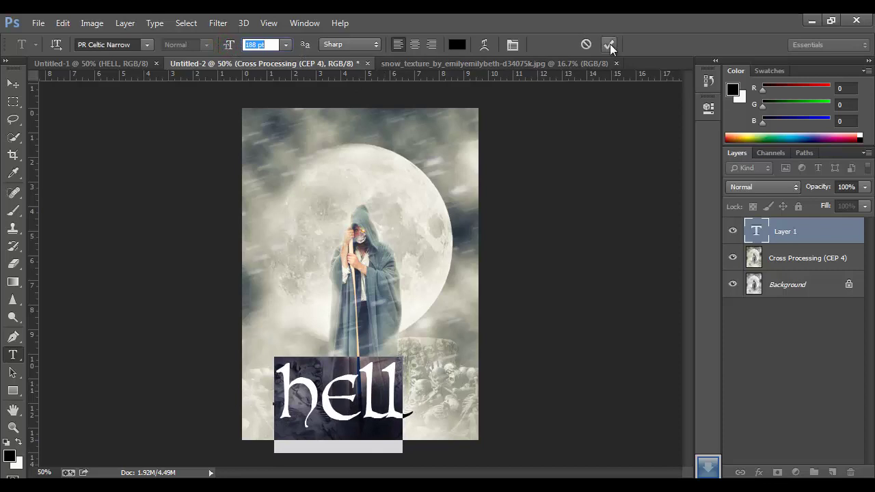
Color the 'hell' text a light olive and commit it.
{"action": "left_click", "coordinate": [9, 457]}
{"action": "left_click_drag", "start_coordinate": [452, 285], "coordinate": [451, 270]}
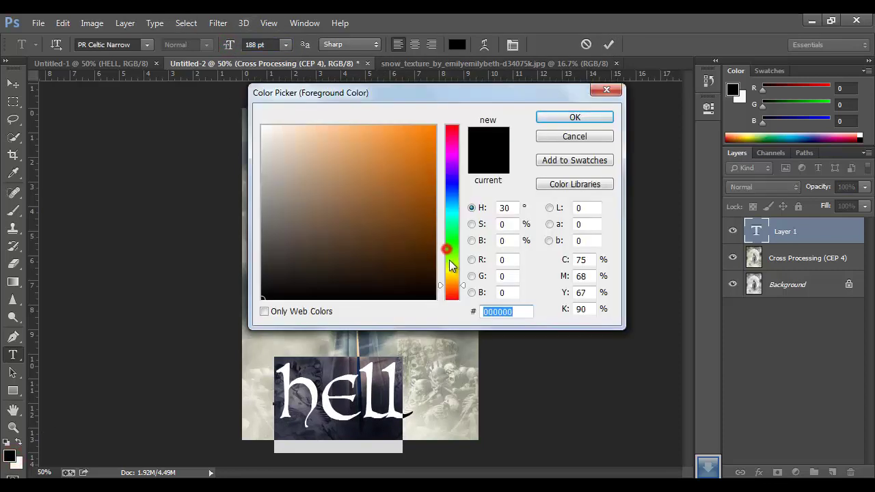
{"action": "left_click_drag", "start_coordinate": [338, 196], "coordinate": [319, 164]}
{"action": "left_click", "coordinate": [574, 117]}
{"action": "left_click", "coordinate": [608, 44]}
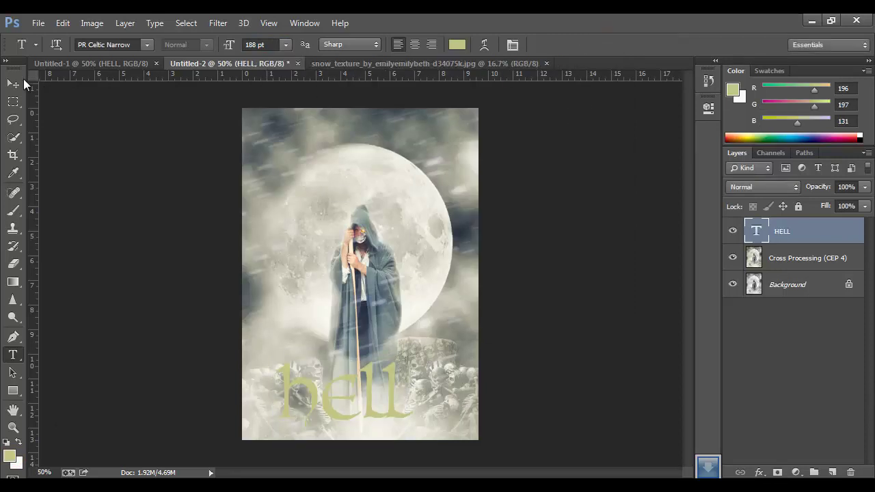
Recolor 'hell' a darker olive, commit, and nudge it slightly right and down.
{"action": "double_click", "coordinate": [344, 410]}
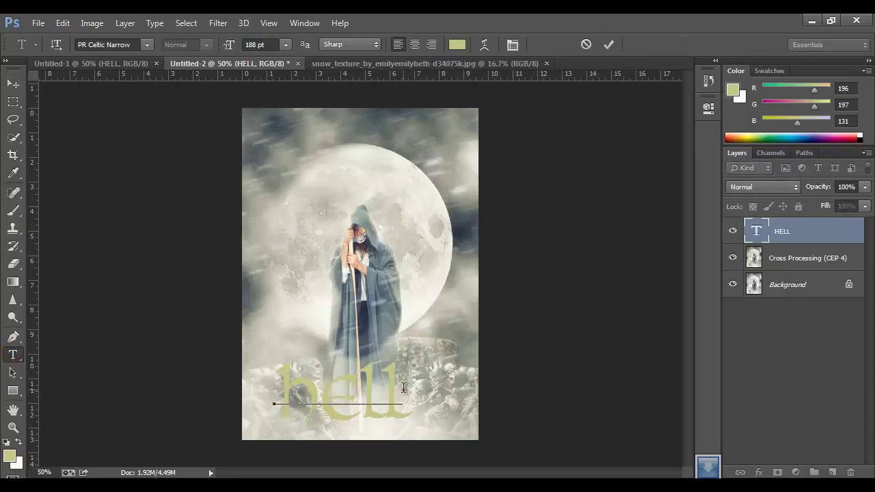
{"action": "left_click", "coordinate": [11, 457]}
{"action": "left_click_drag", "start_coordinate": [344, 187], "coordinate": [356, 237]}
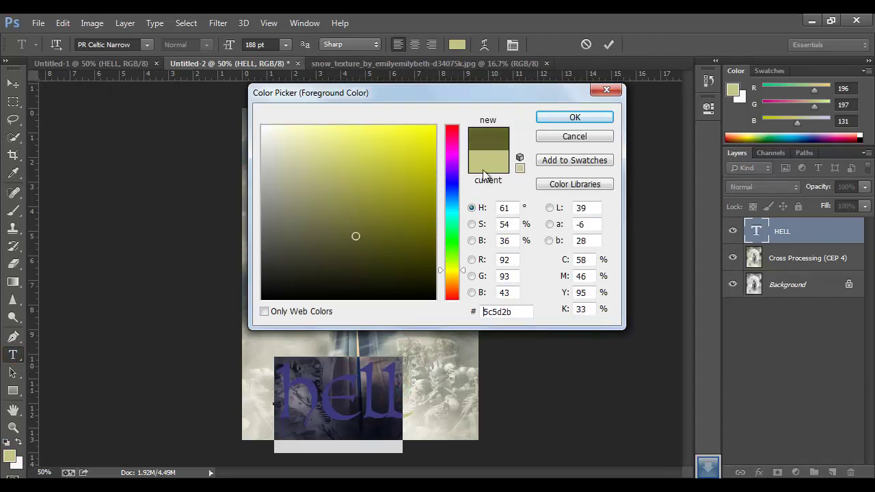
{"action": "left_click", "coordinate": [556, 118]}
{"action": "left_click", "coordinate": [609, 48]}
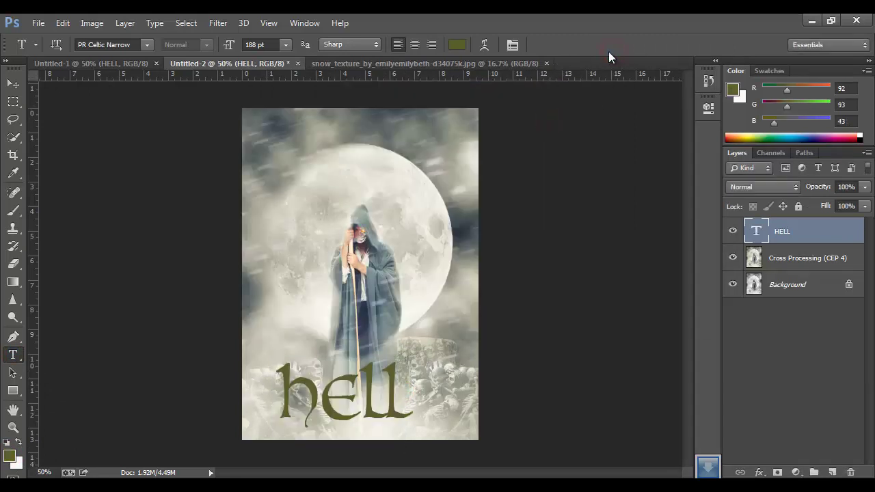
{"action": "left_click", "coordinate": [13, 83]}
{"action": "left_click_drag", "start_coordinate": [351, 413], "coordinate": [377, 415]}
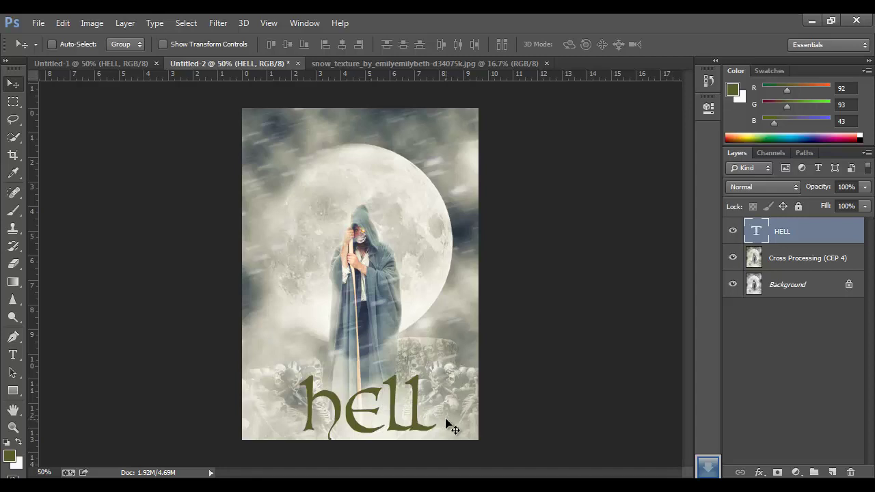
Scale the 'hell' text down to about 80% and centre the title in view.
{"action": "key", "text": "ctrl+t"}
{"action": "left_click_drag", "start_coordinate": [439, 363], "coordinate": [423, 380]}
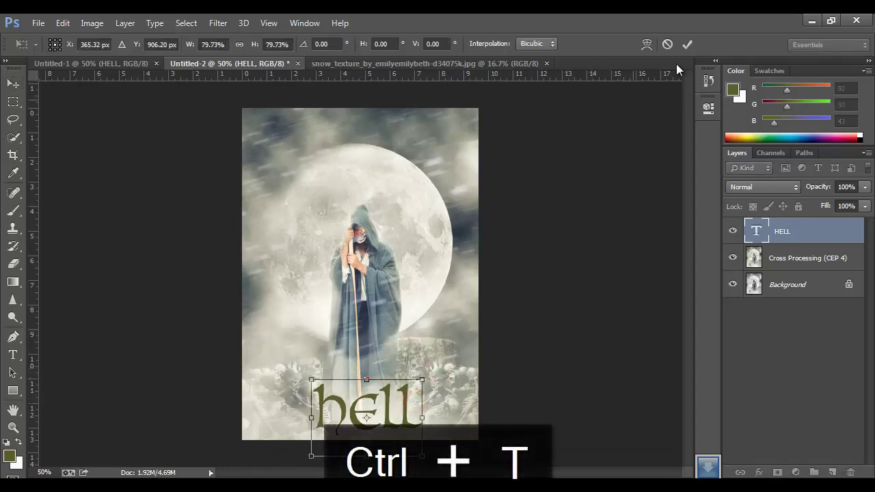
{"action": "left_click", "coordinate": [687, 44]}
{"action": "scroll", "coordinate": [369, 418], "scroll_direction": "up", "scroll_amount": 1}
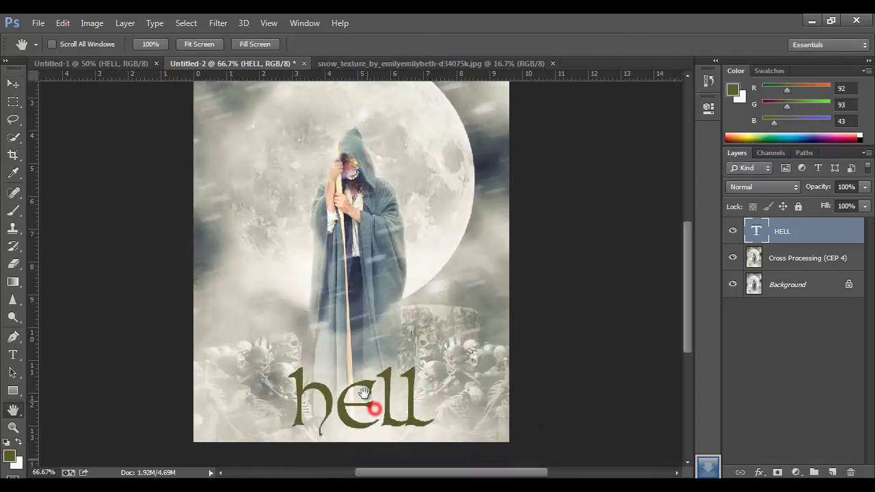
{"action": "left_click_drag", "start_coordinate": [370, 418], "coordinate": [353, 376]}
Choose the Smudge tool, rasterize the HELL type layer, and set strength to 13%.
{"action": "left_click", "coordinate": [13, 301]}
{"action": "right_click", "coordinate": [13, 301]}
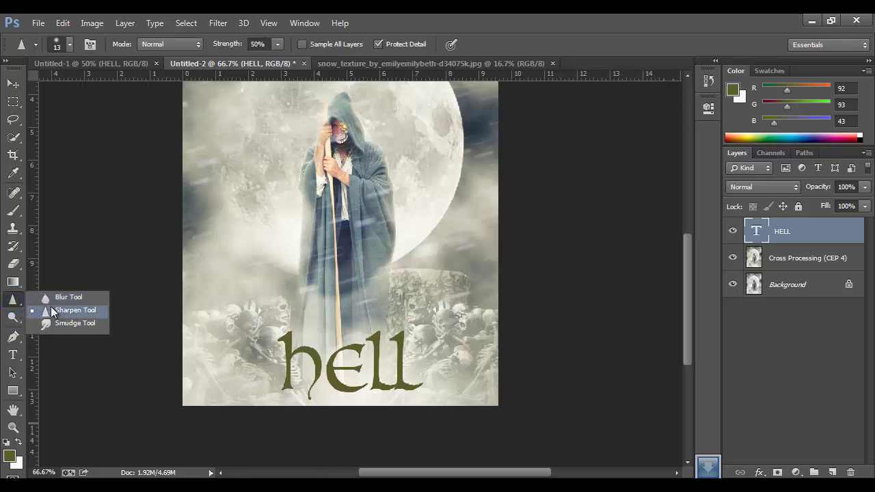
{"action": "left_click", "coordinate": [62, 322]}
{"action": "left_click", "coordinate": [290, 382]}
{"action": "left_click", "coordinate": [317, 190]}
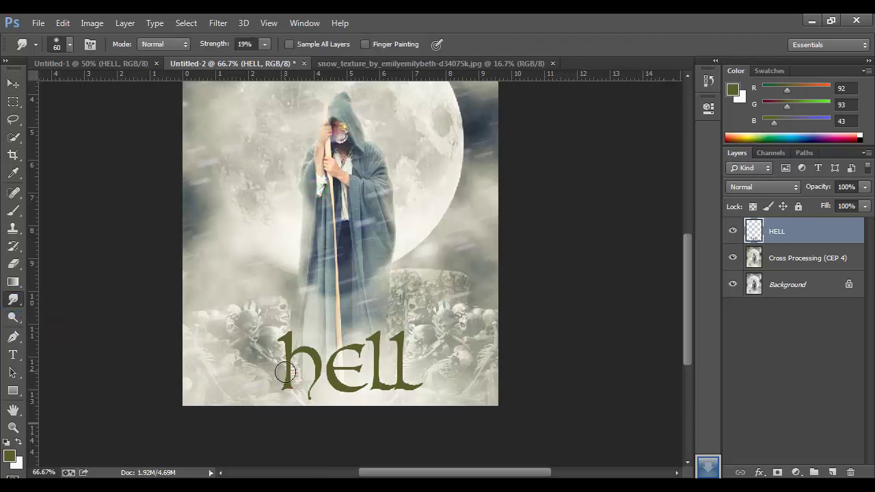
{"action": "scroll", "coordinate": [289, 362], "scroll_direction": "up", "scroll_amount": 1}
{"action": "key", "text": "1"}
{"action": "key", "text": "3"}
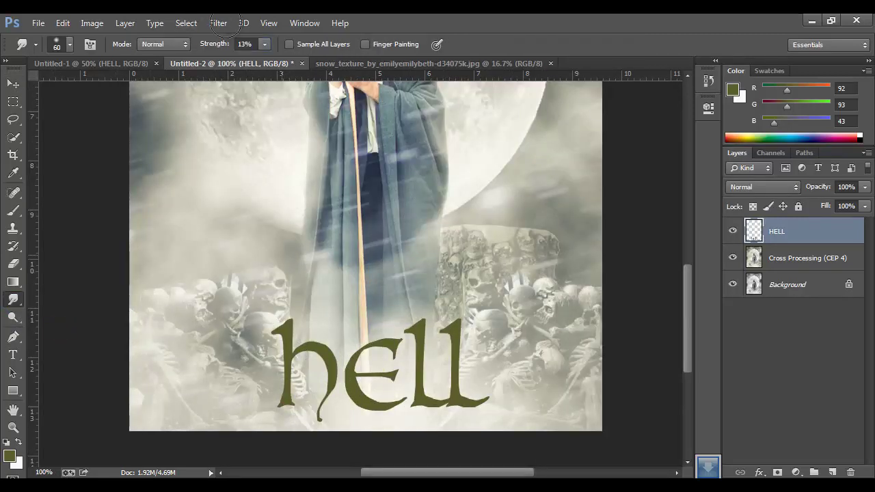
Smudge the h ascender at 13%, then the e and l at 30% strength.
{"action": "mouse_move", "coordinate": [291, 345]}
{"action": "left_mouse_down"}
{"action": "mouse_move", "coordinate": [273, 339]}
{"action": "mouse_move", "coordinate": [279, 402]}
{"action": "left_mouse_up"}
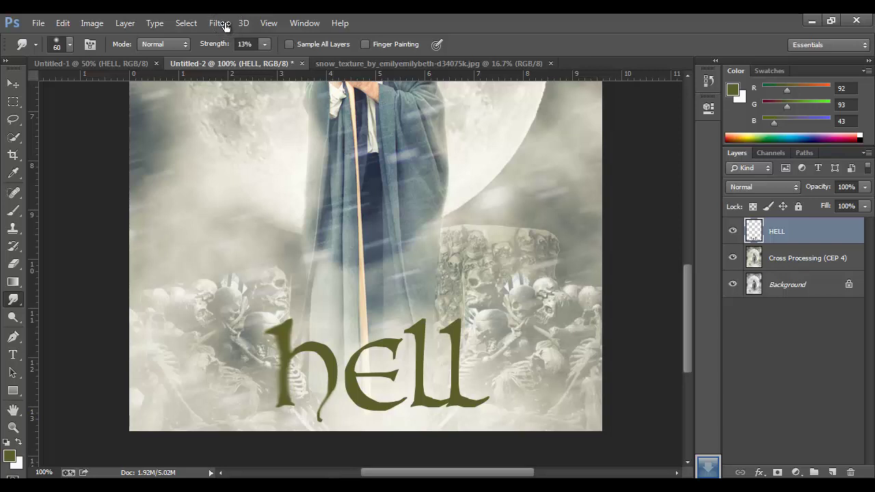
{"action": "key", "text": "3"}
{"action": "mouse_move", "coordinate": [359, 350]}
{"action": "left_mouse_down"}
{"action": "mouse_move", "coordinate": [428, 319]}
{"action": "mouse_move", "coordinate": [463, 386]}
{"action": "left_mouse_up"}
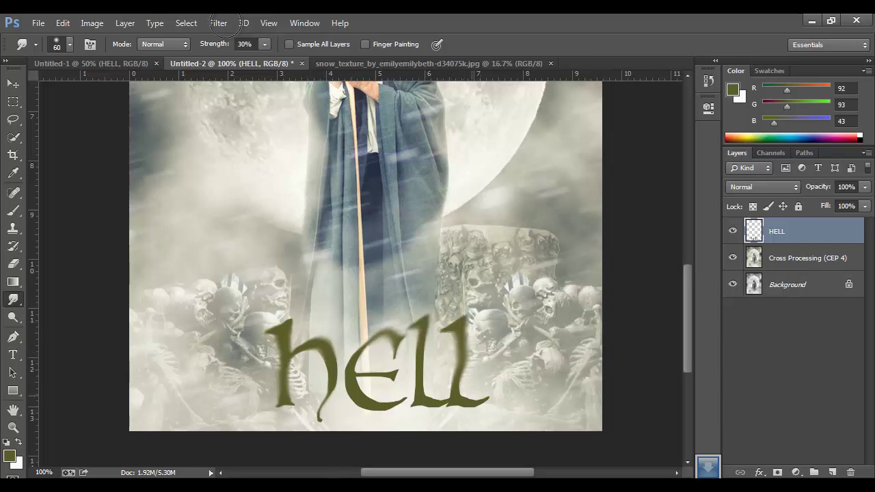
{"action": "left_click_drag", "start_coordinate": [426, 345], "coordinate": [419, 399]}
{"action": "left_click_drag", "start_coordinate": [361, 369], "coordinate": [392, 348]}
{"action": "mouse_move", "coordinate": [349, 383]}
{"action": "left_mouse_down"}
{"action": "mouse_move", "coordinate": [399, 346]}
{"action": "mouse_move", "coordinate": [412, 403]}
{"action": "left_mouse_up"}
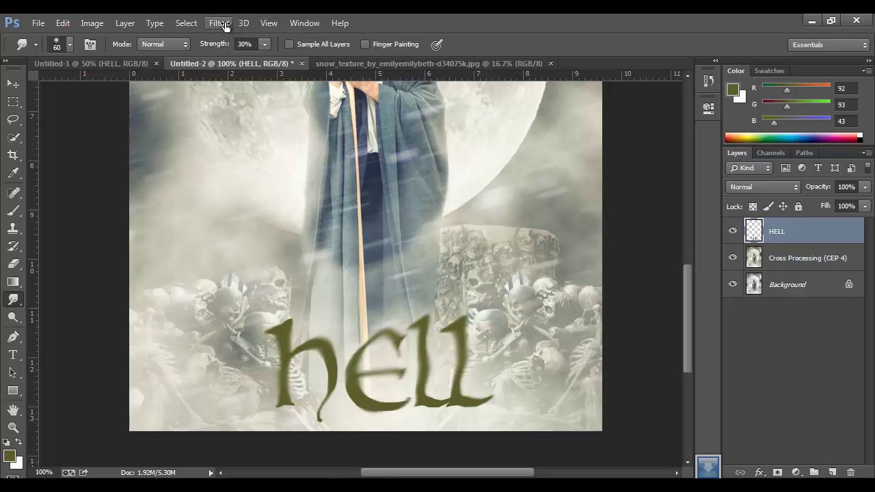
At 54% strength, push paint into the h and along the letter bottoms, then zoom out.
{"action": "key", "text": "5"}
{"action": "key", "text": "4"}
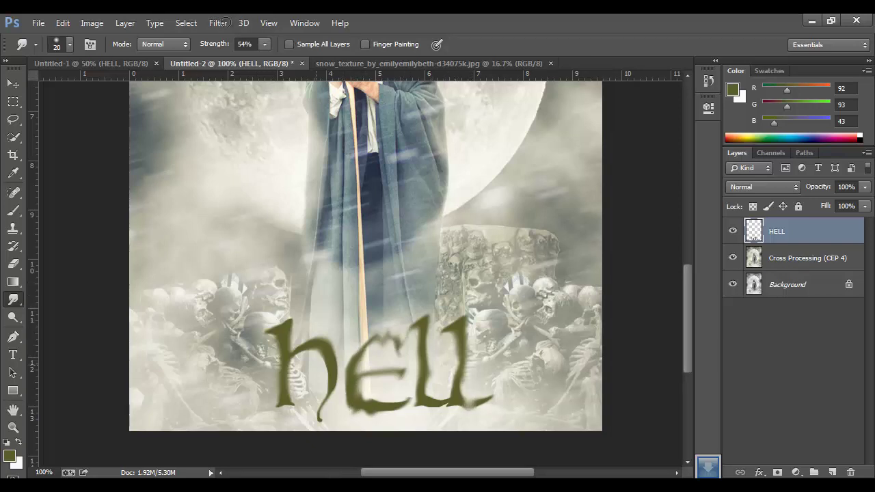
{"action": "left_click_drag", "start_coordinate": [320, 362], "coordinate": [305, 342]}
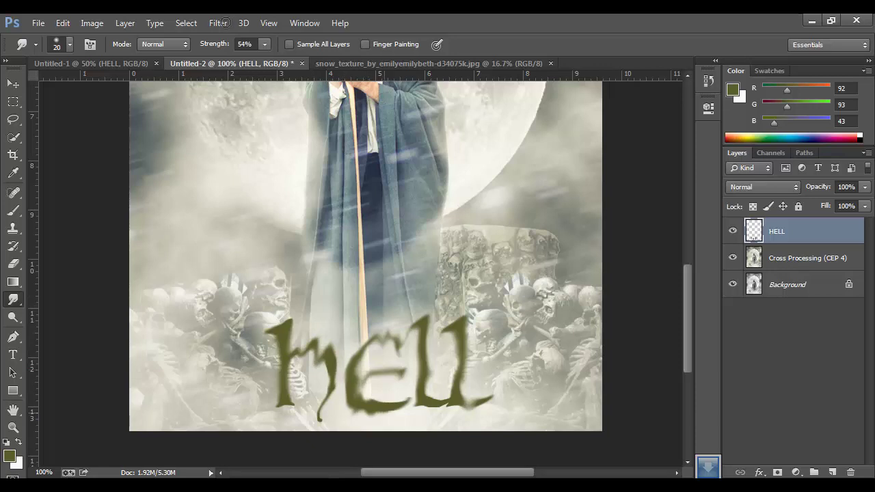
{"action": "left_click_drag", "start_coordinate": [287, 396], "coordinate": [369, 409]}
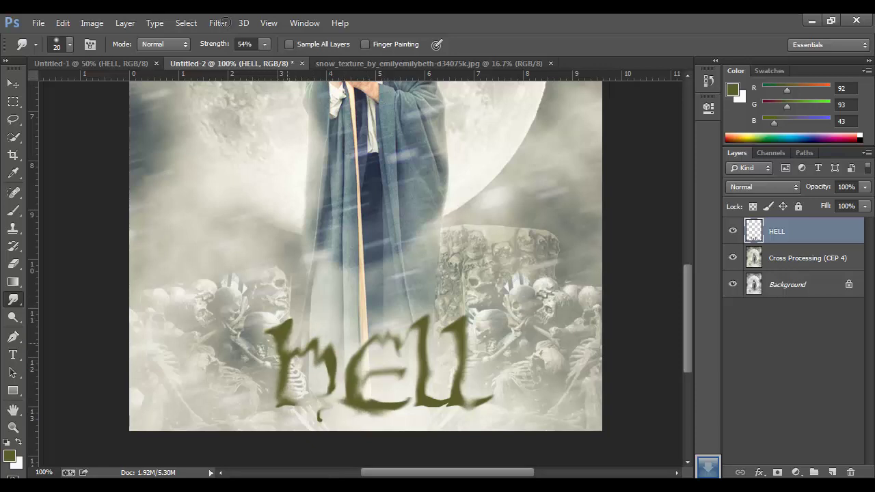
{"action": "key", "text": "ctrl+minus"}
{"action": "key", "text": "ctrl+minus"}
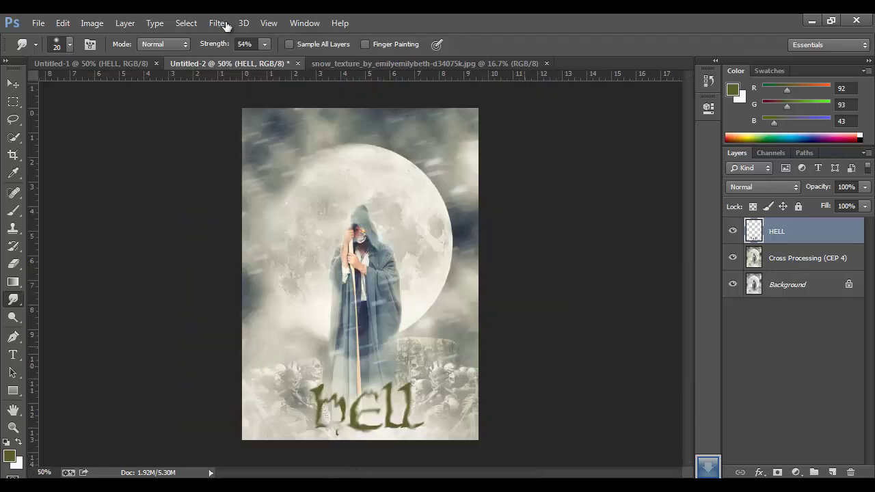
Scale the smudged 'hell' title up to about 107% and commit the transform.
{"action": "key", "text": "v"}
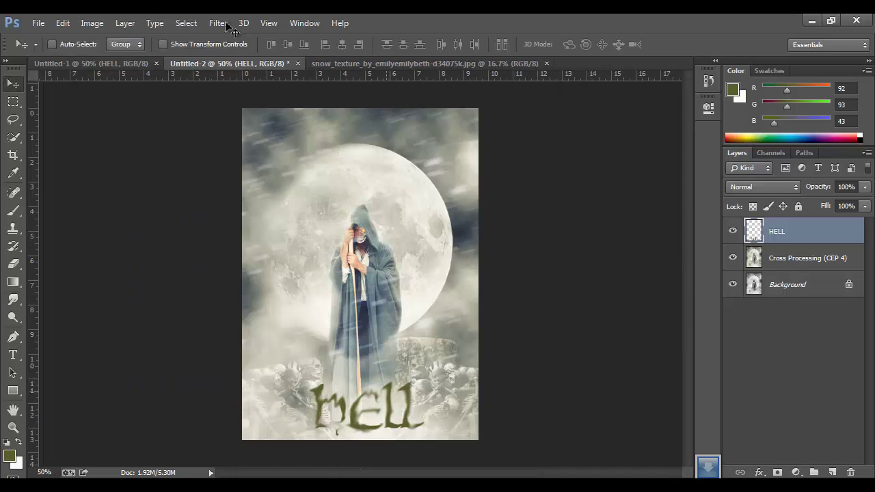
{"action": "key", "text": "ctrl+t"}
{"action": "left_click_drag", "start_coordinate": [427, 372], "coordinate": [437, 366]}
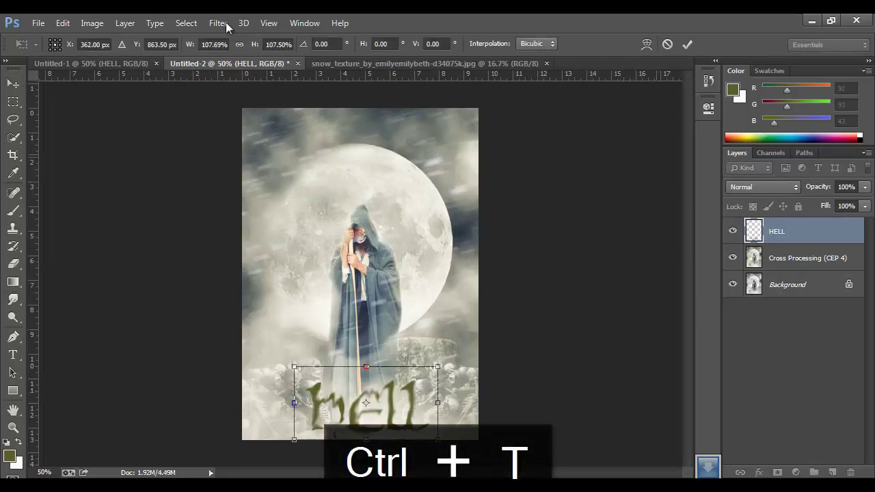
{"action": "key", "text": "Return"}
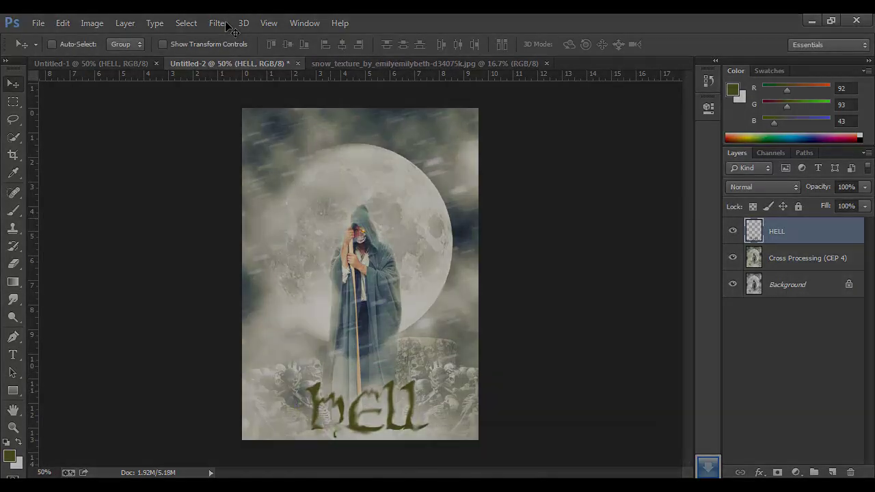